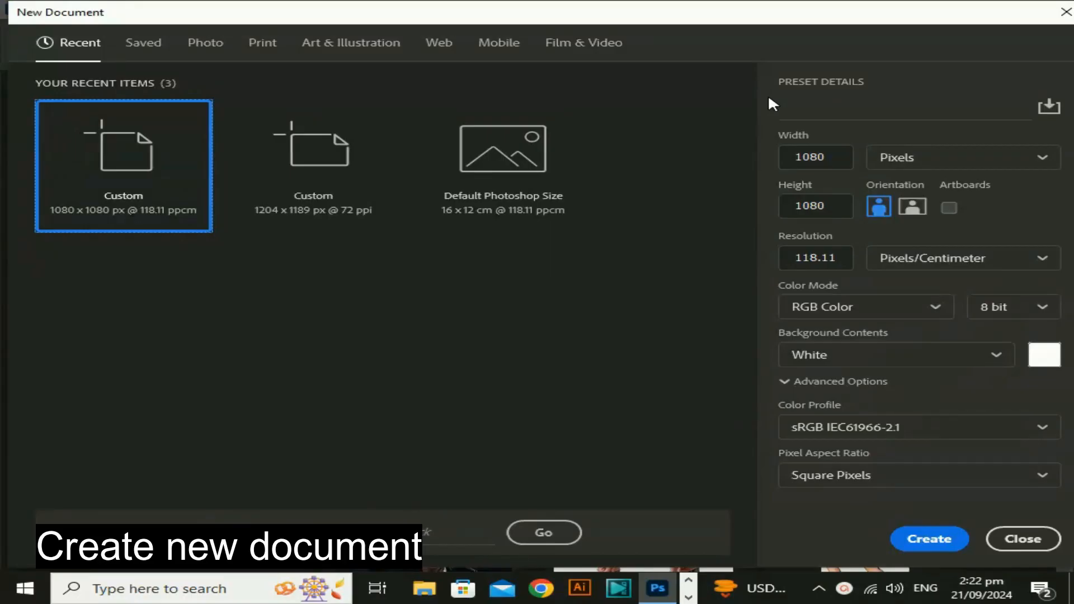
# Create a 1080 by 1080 pixel document named "Make color full text effect" with a white background
pyautogui.click(786, 110)
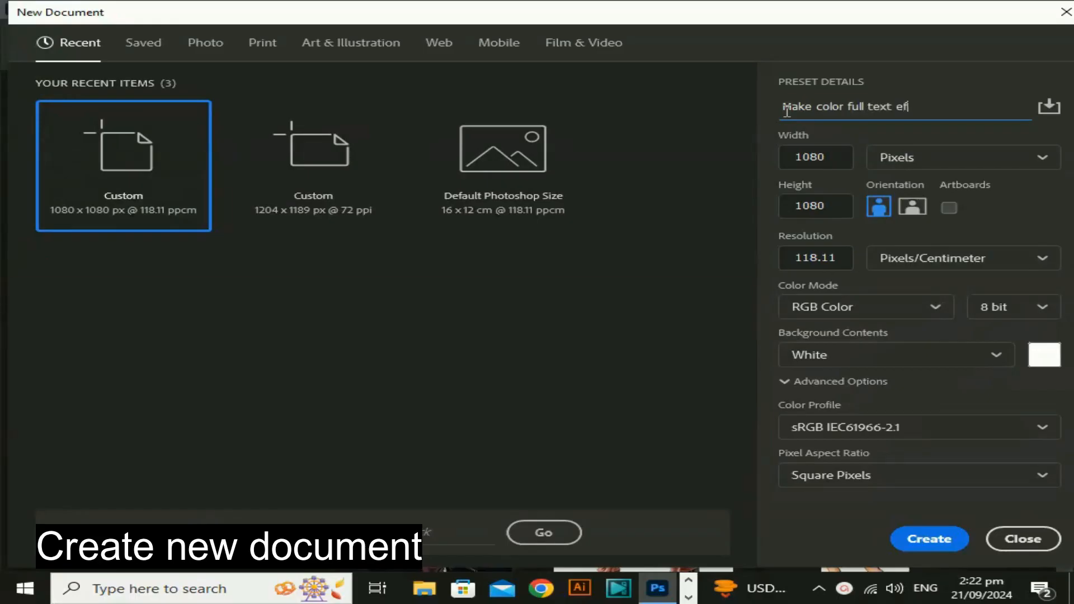
pyautogui.press('Return')
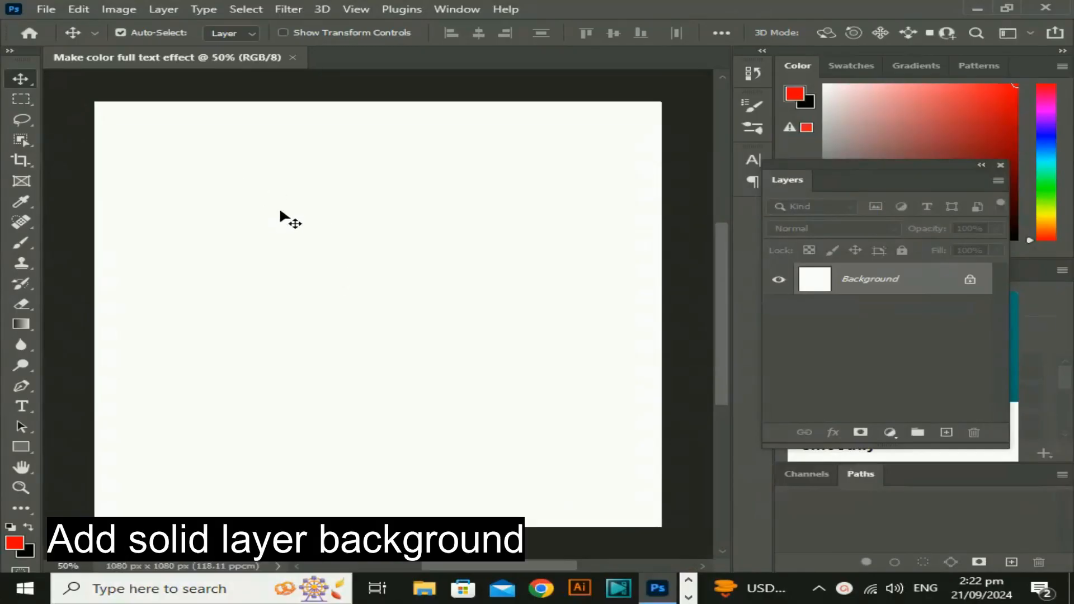
# Add a black (000000) solid color fill layer above the Background and lock it
pyautogui.moveTo(323, 255)
pyautogui.mouseDown()
pyautogui.moveTo(274, 248)
pyautogui.moveTo(319, 252)
pyautogui.mouseUp()
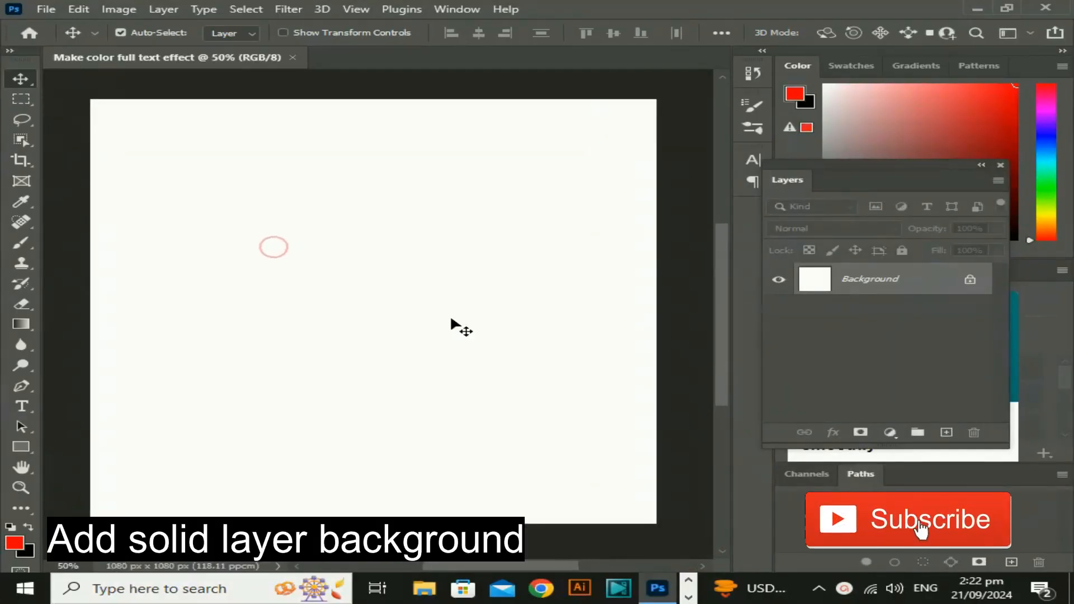
pyautogui.click(890, 433)
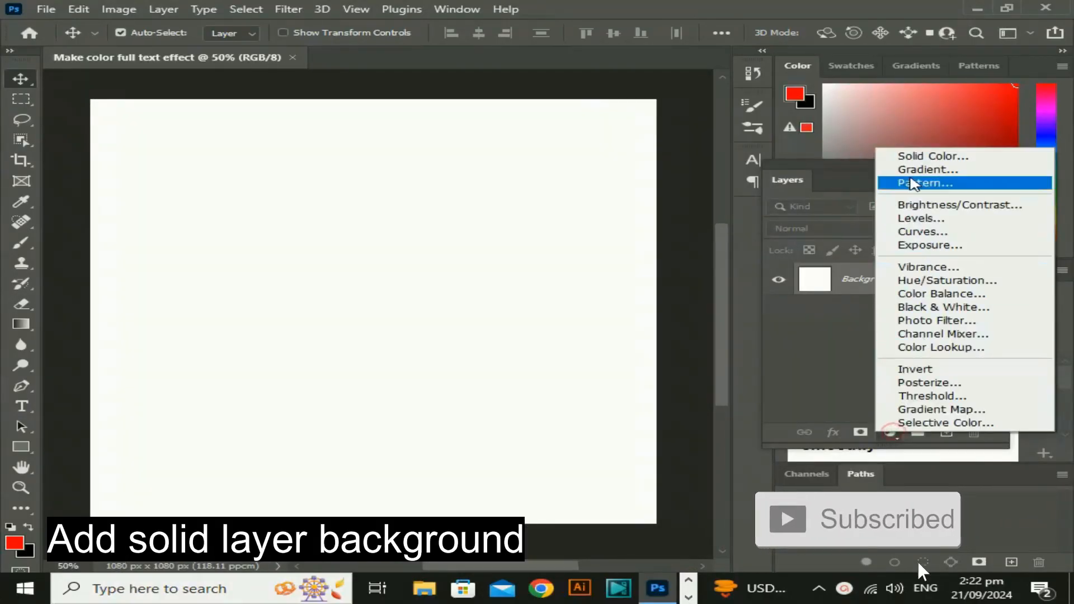
pyautogui.click(914, 158)
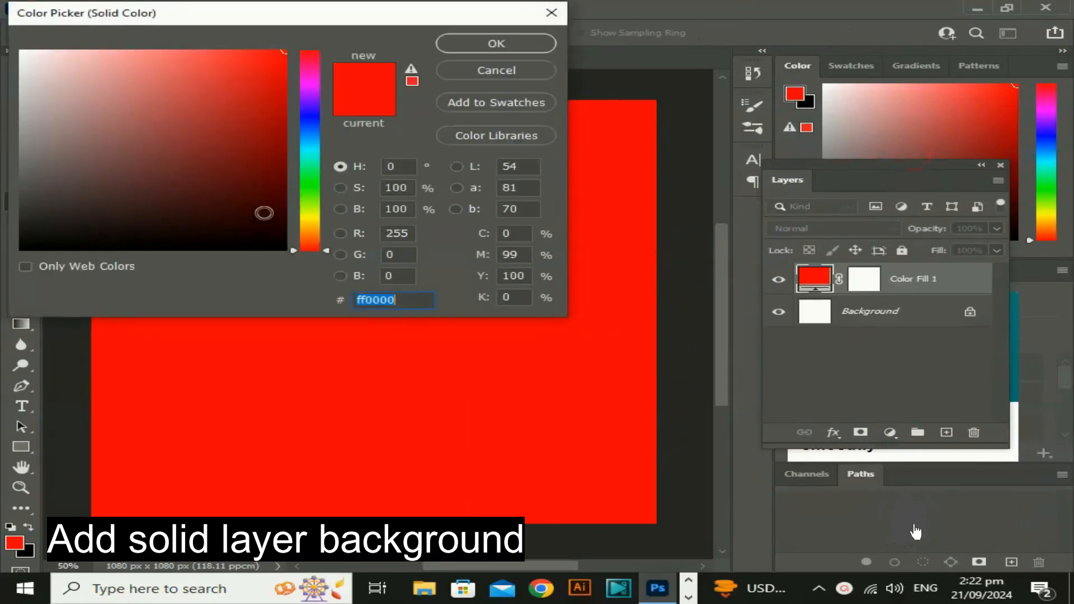
pyautogui.click(262, 212)
pyautogui.moveTo(296, 258); pyautogui.dragTo(338, 310)
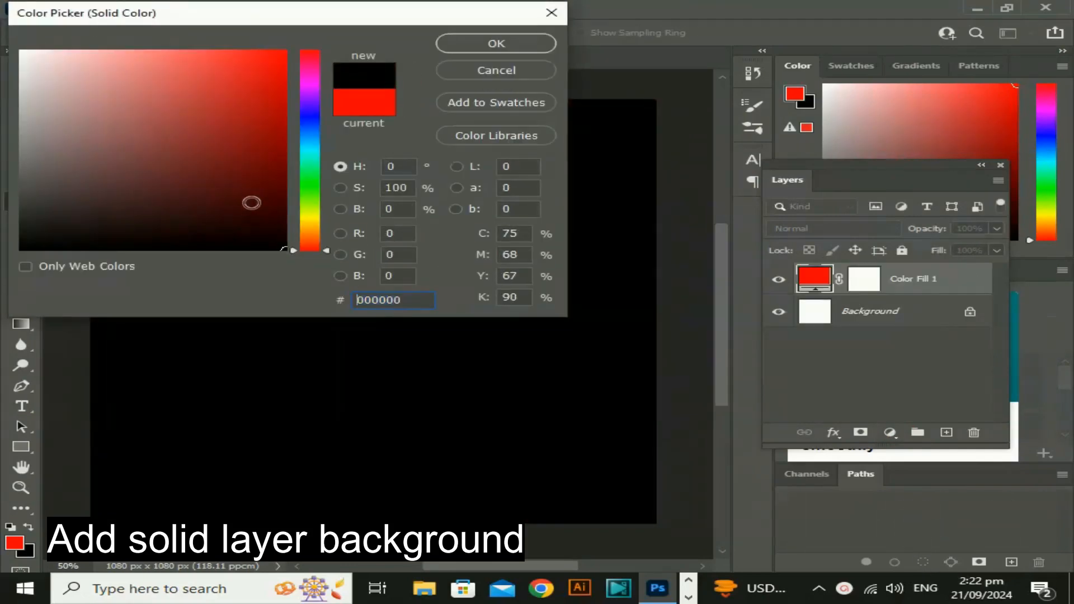
pyautogui.moveTo(251, 192); pyautogui.dragTo(303, 276)
pyautogui.click(496, 44)
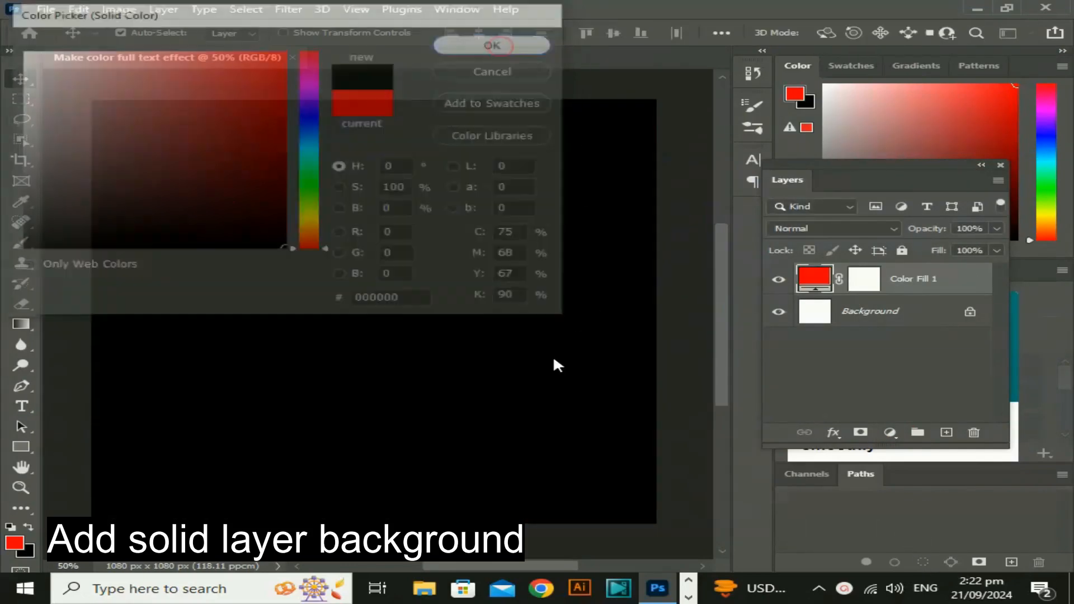
pyautogui.moveTo(456, 358)
pyautogui.mouseDown()
pyautogui.moveTo(486, 349)
pyautogui.moveTo(450, 361)
pyautogui.mouseUp()
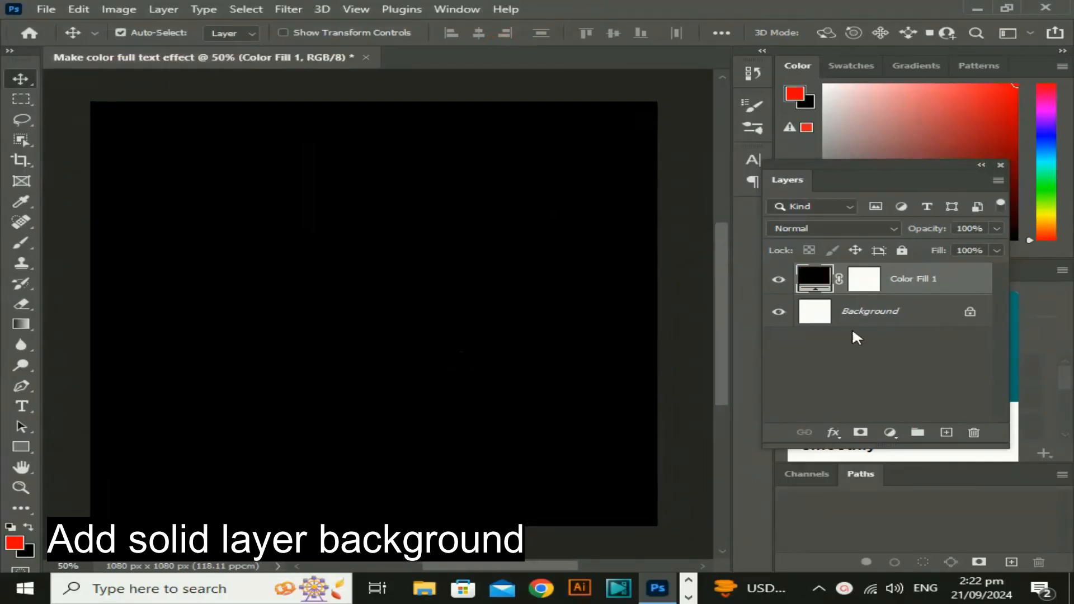
pyautogui.click(902, 251)
pyautogui.click(774, 314)
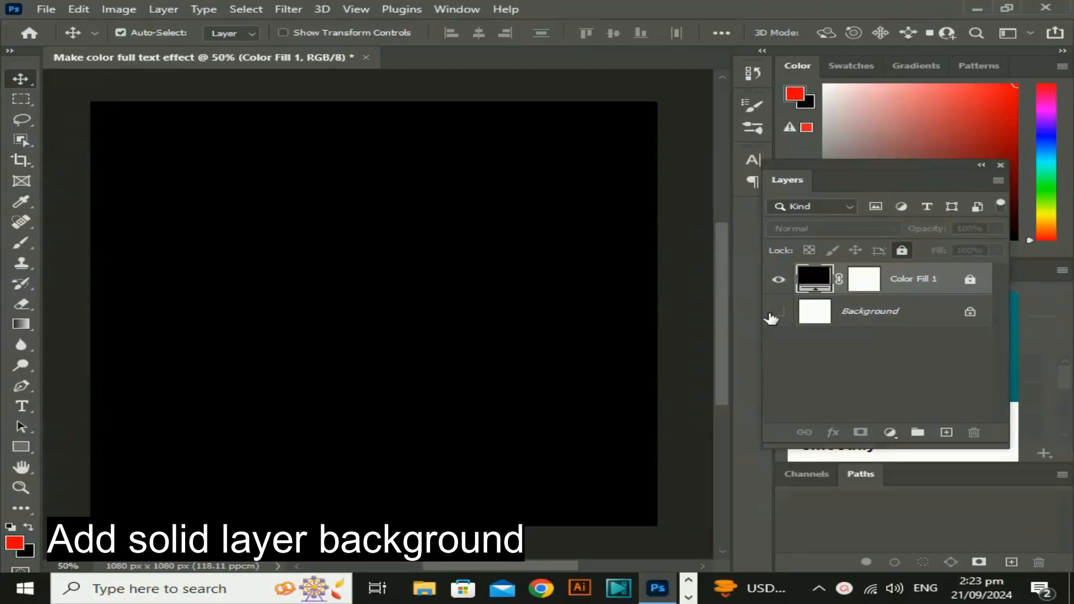
# Add a text layer with the letter "G" in Montserrat Bold, 12 pt, on the left half of the canvas
pyautogui.click(21, 407)
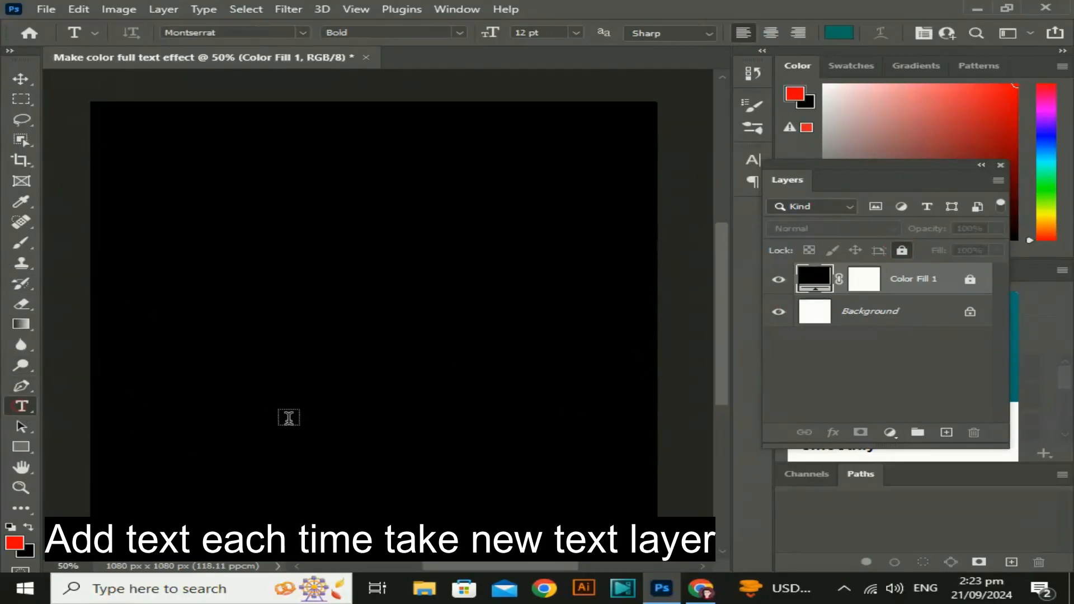
pyautogui.click(236, 280)
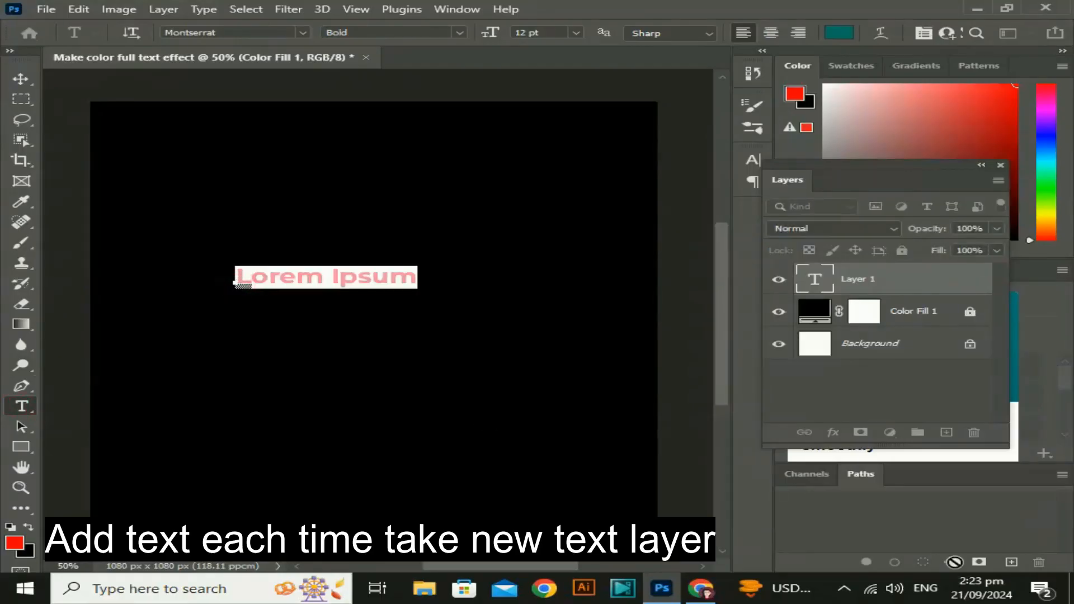
pyautogui.write('G')
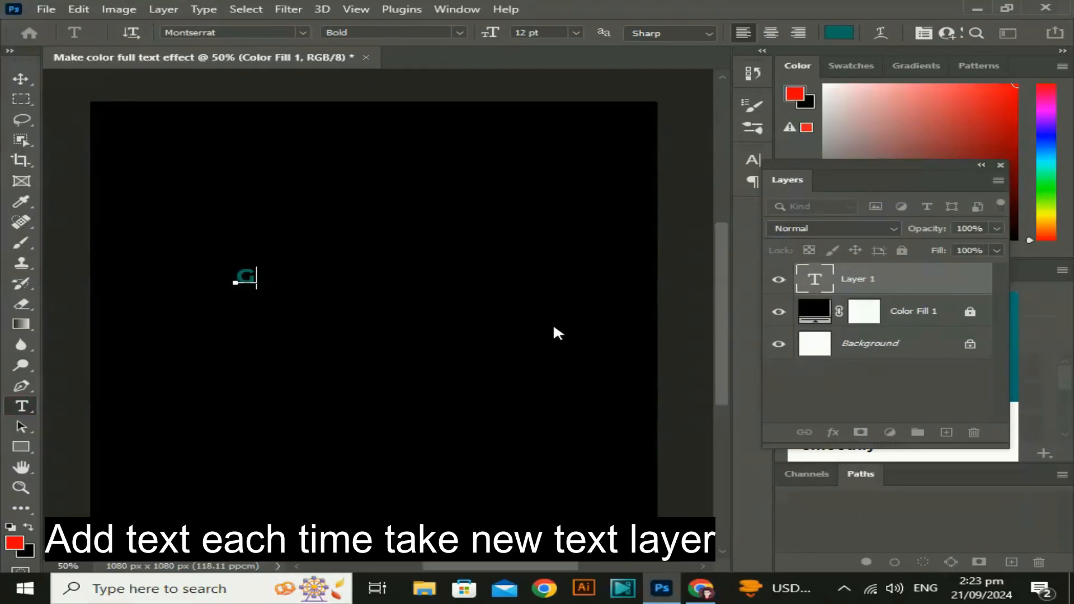
pyautogui.click(26, 79)
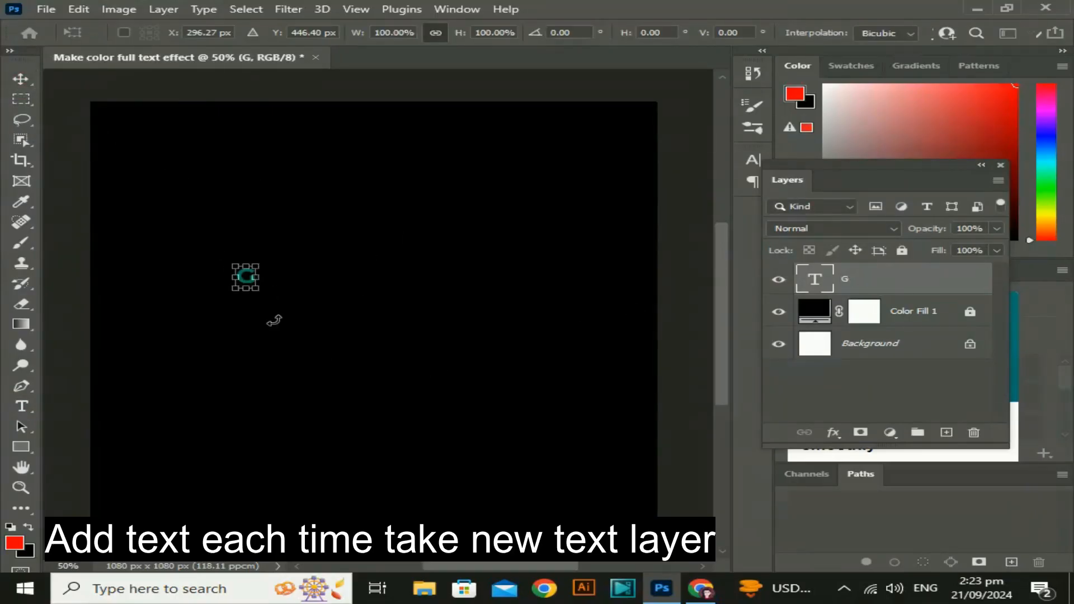
# Scale the G to about 443% width and 505% height, placing it near the canvas's left edge
pyautogui.moveTo(261, 292); pyautogui.dragTo(207, 329)
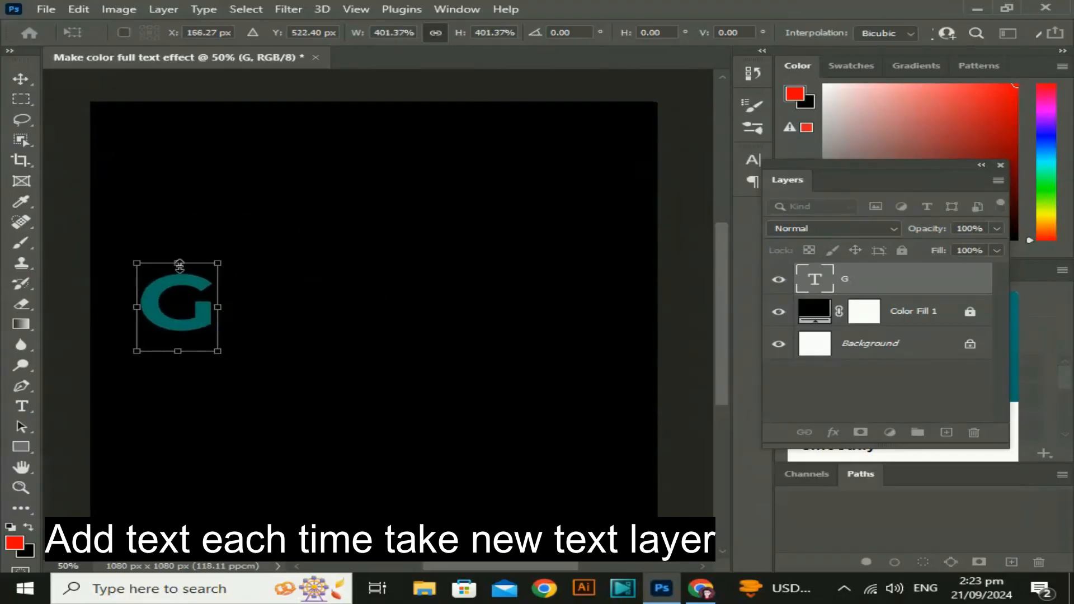
pyautogui.moveTo(179, 265); pyautogui.dragTo(178, 241)
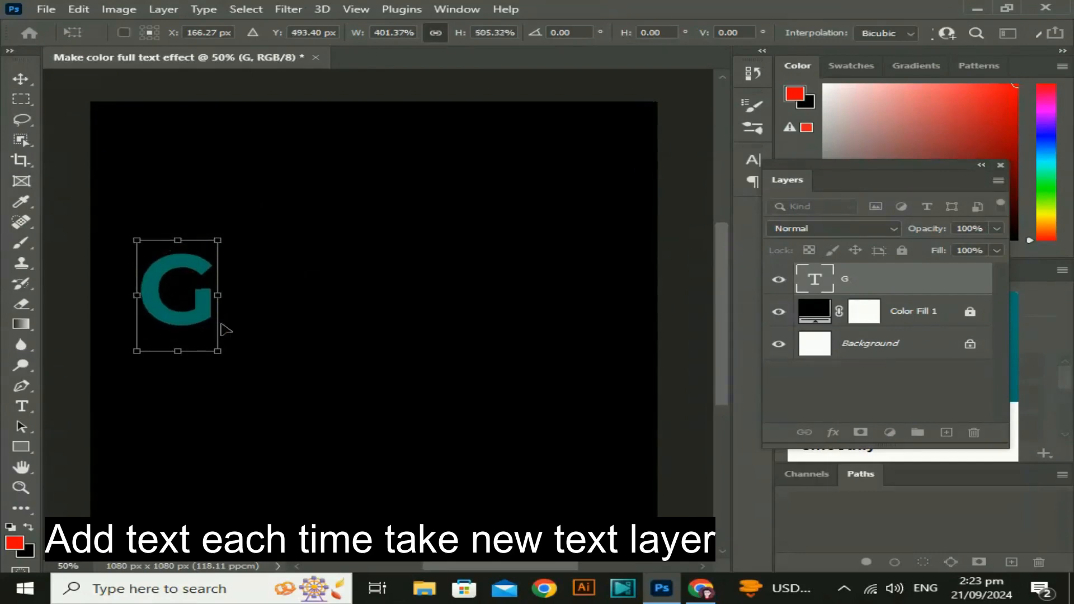
pyautogui.moveTo(218, 295)
pyautogui.mouseDown()
pyautogui.moveTo(244, 296)
pyautogui.moveTo(226, 295)
pyautogui.mouseUp()
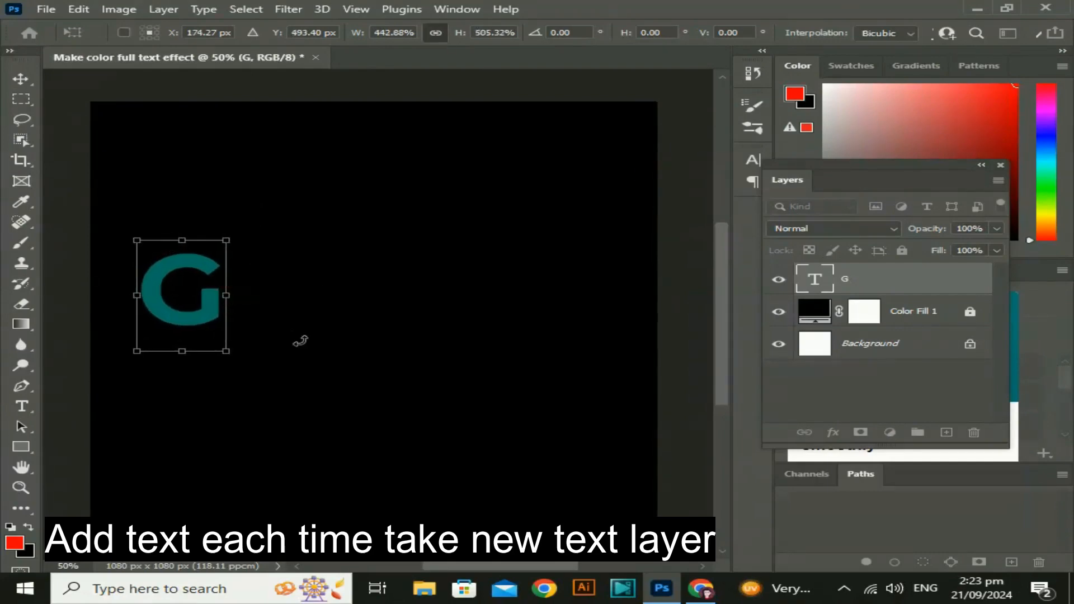
pyautogui.press('Return')
# Duplicate the G to its right so the letters overlap, and replace the copy's text with "R"
pyautogui.moveTo(317, 362); pyautogui.dragTo(414, 346)
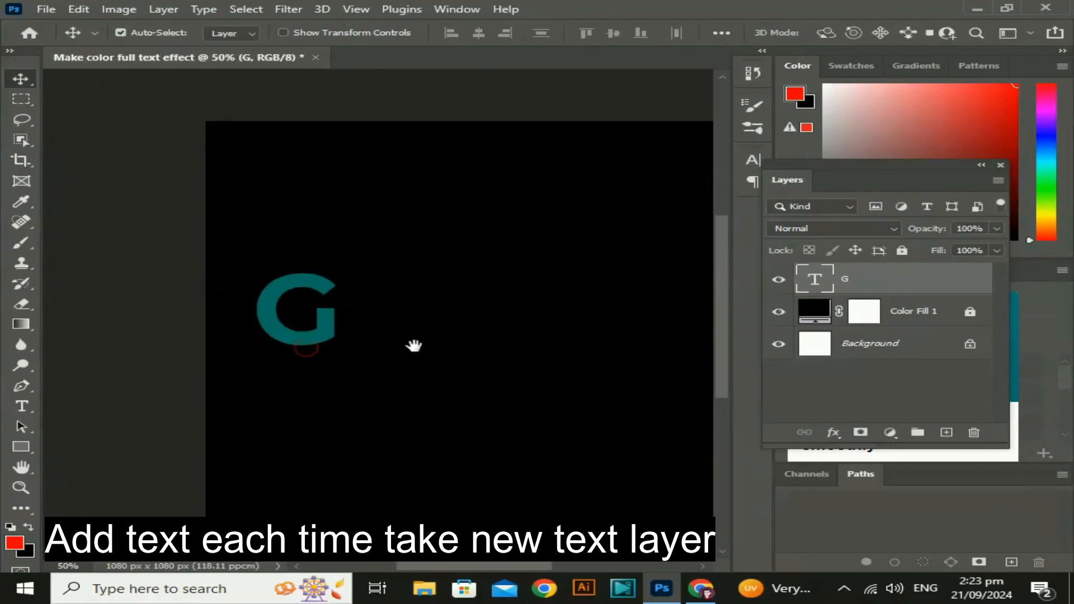
pyautogui.keyDown('alt'); pyautogui.moveTo(283, 343); pyautogui.dragTo(349, 343); pyautogui.keyUp('alt')
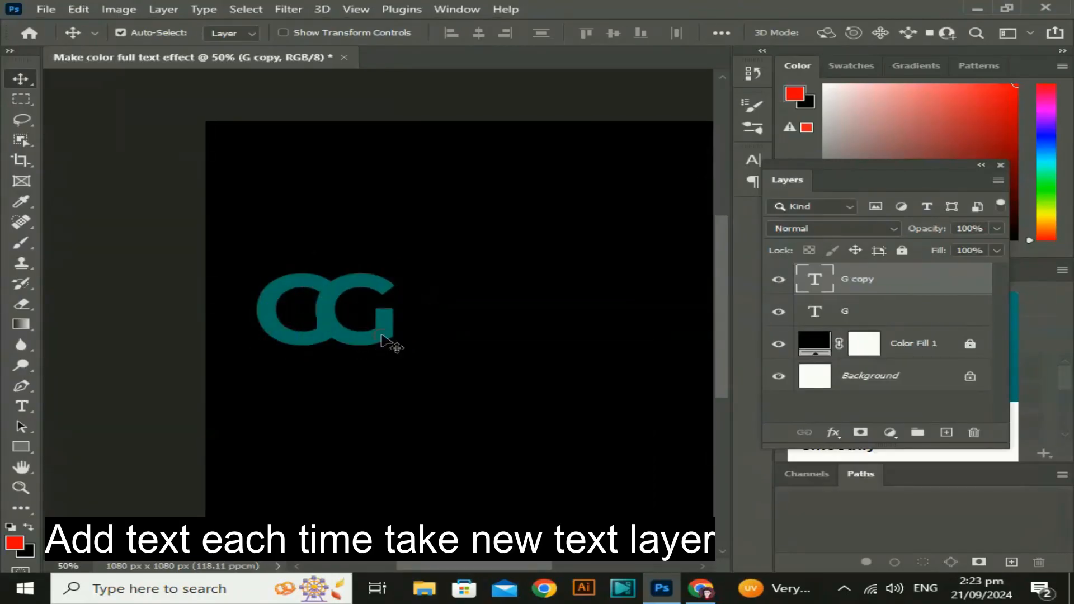
pyautogui.press('t')
pyautogui.doubleClick(382, 336)
pyautogui.write('R')
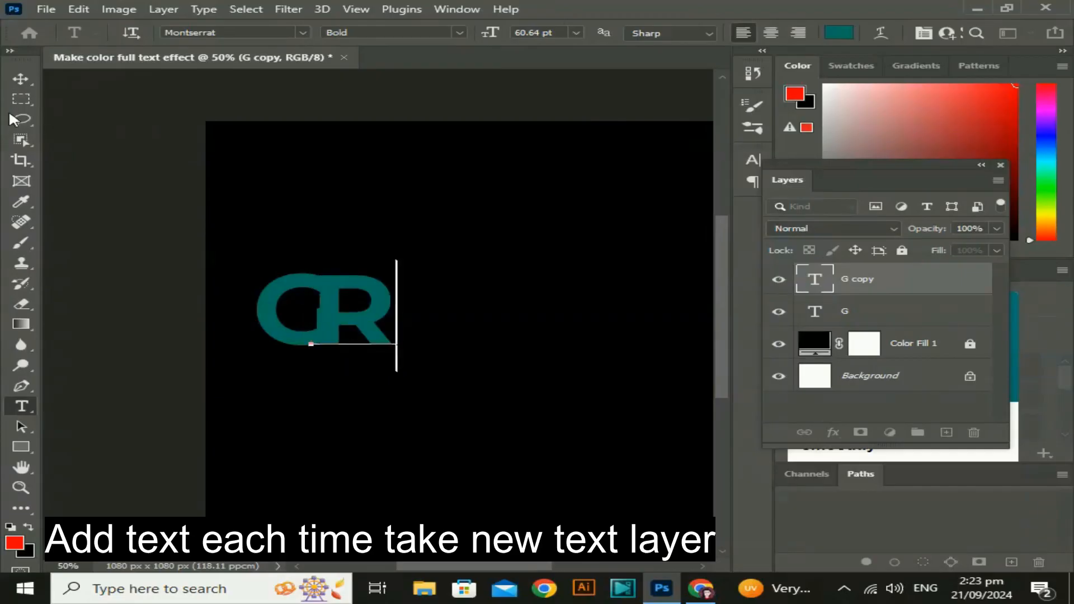
pyautogui.click(25, 78)
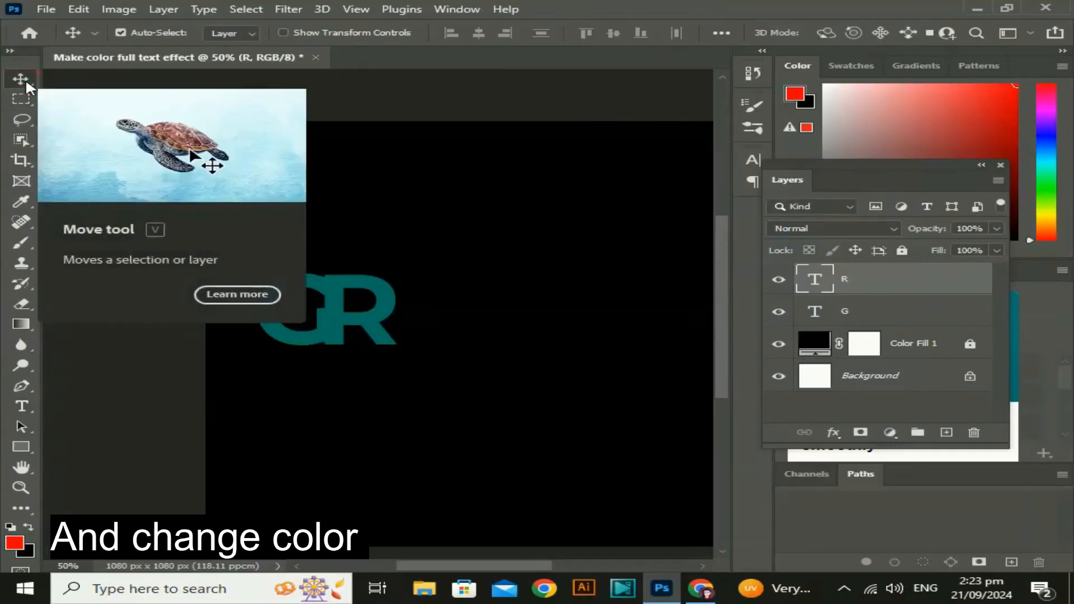
# Nudge the R slightly left and down to refine its overlap with the G
pyautogui.press('Left')
pyautogui.press('Left')
pyautogui.press('Left')
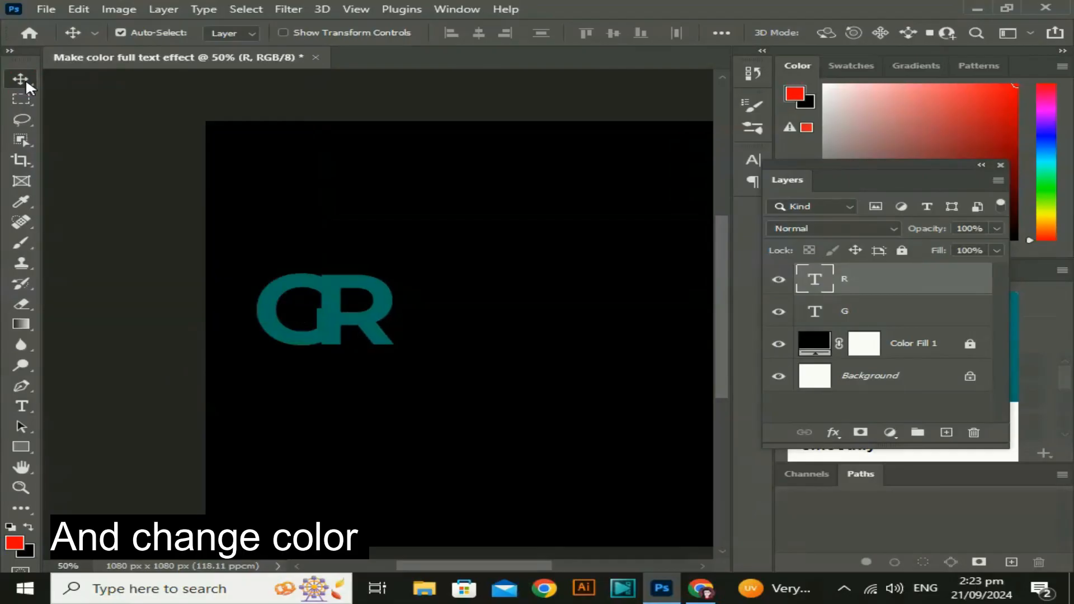
pyautogui.press('Down')
# Display the Character settings and set the R's text color to yellow (ffd200)
pyautogui.click(469, 9)
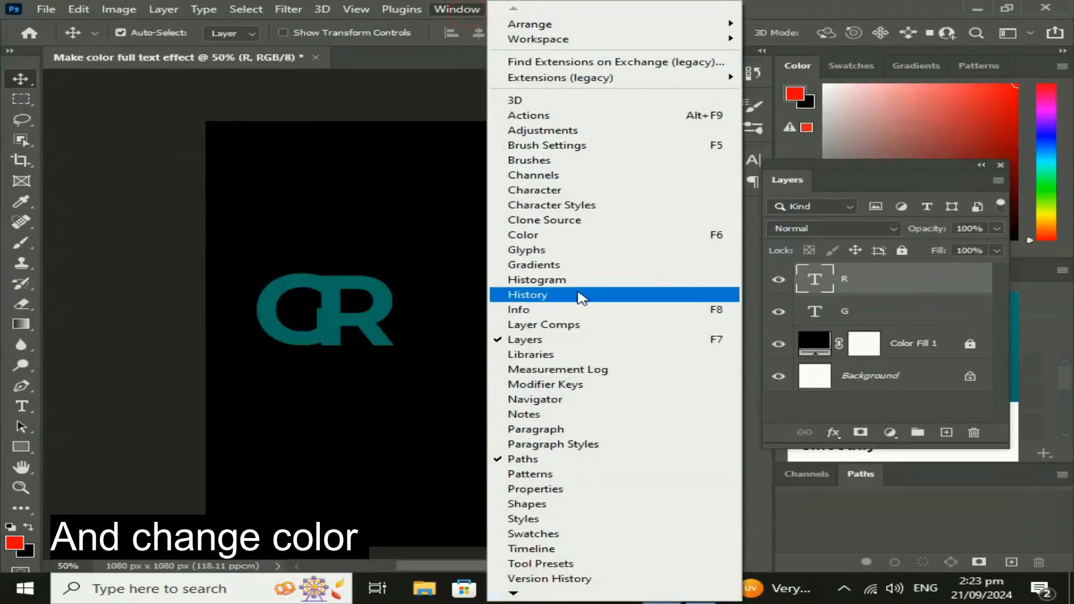
pyautogui.click(561, 190)
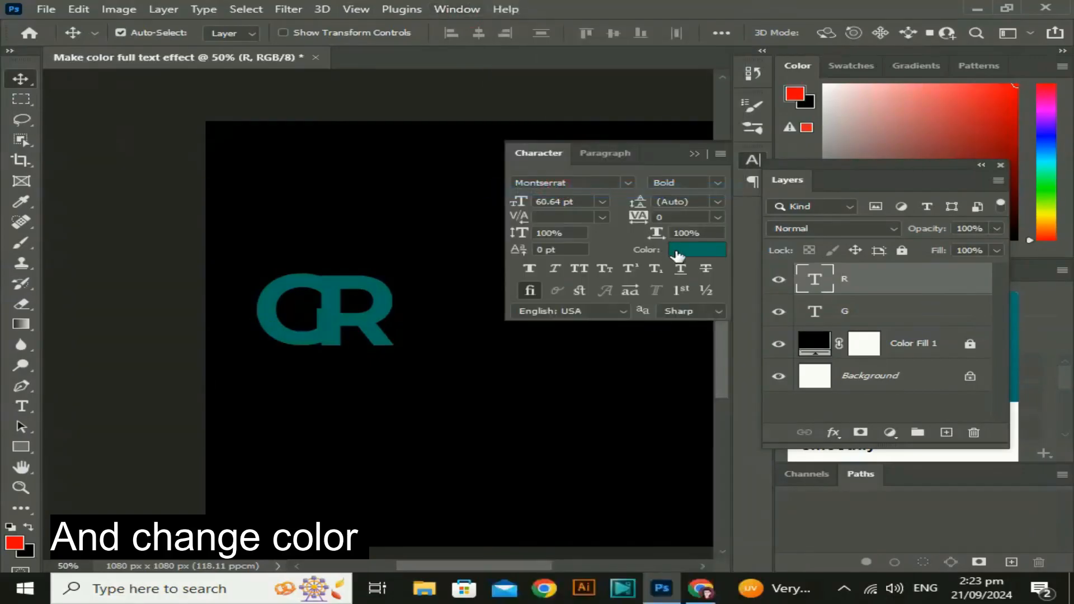
pyautogui.click(677, 251)
pyautogui.moveTo(311, 207); pyautogui.dragTo(312, 227)
pyautogui.moveTo(276, 163); pyautogui.dragTo(285, 51)
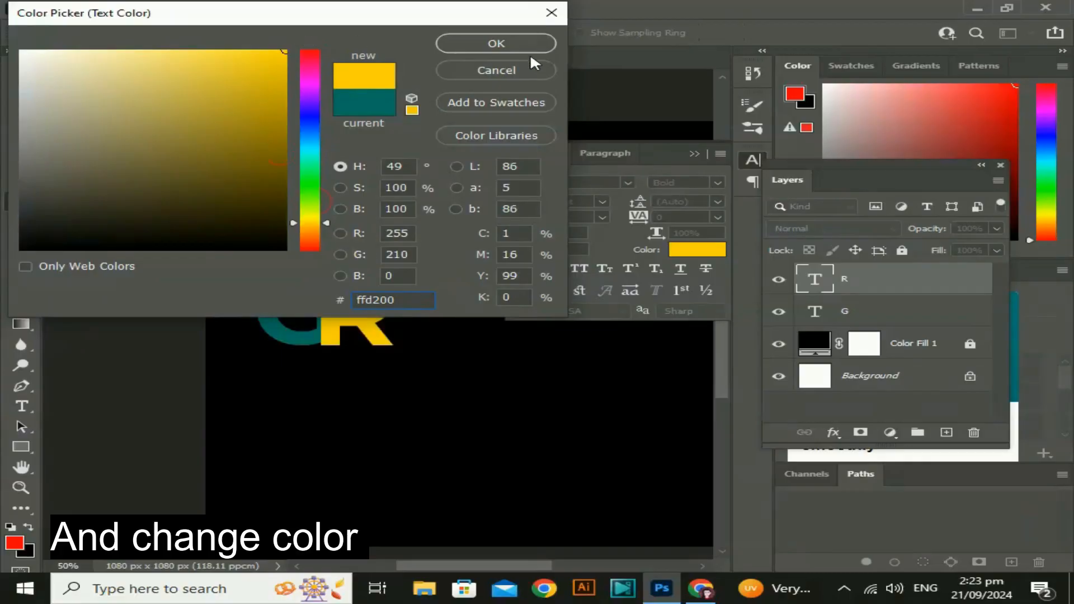
pyautogui.click(519, 44)
# Separate and close the Paragraph panel, and move the Character panel clear of the lettering
pyautogui.moveTo(605, 152); pyautogui.dragTo(740, 425)
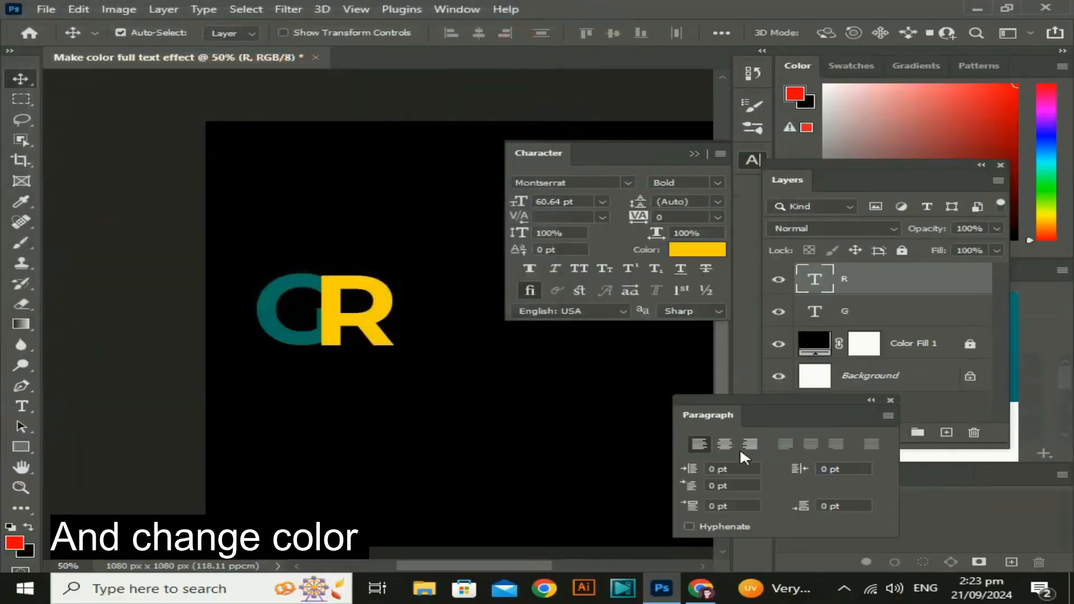
pyautogui.click(890, 400)
pyautogui.moveTo(624, 154); pyautogui.dragTo(765, 424)
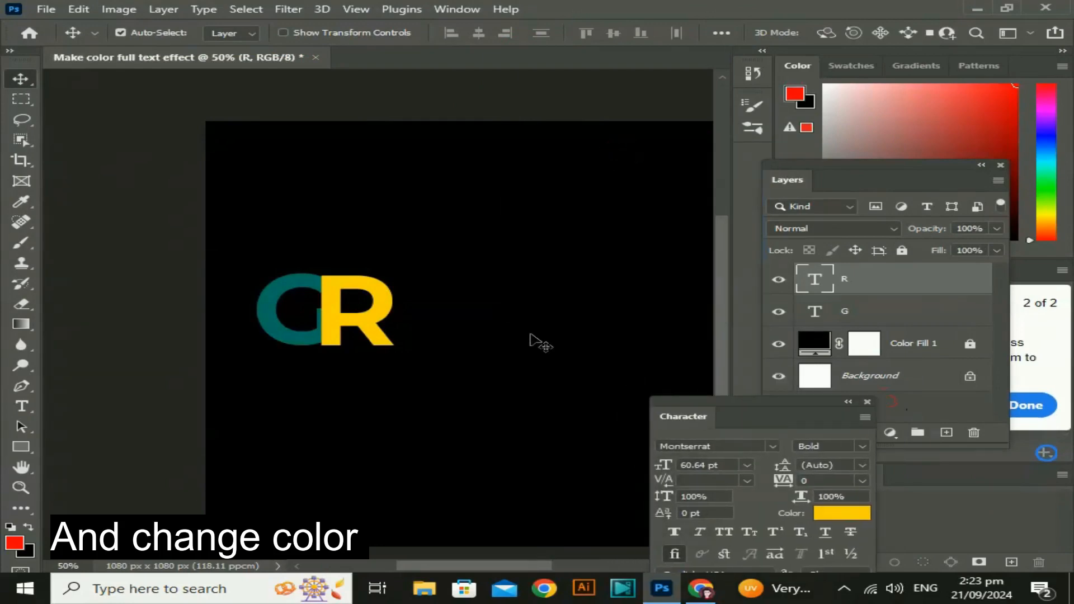
# Duplicate the R to its right with an overlap, and replace the copy's text with "A"
pyautogui.moveTo(511, 332); pyautogui.dragTo(416, 267)
pyautogui.keyDown('alt'); pyautogui.moveTo(268, 259); pyautogui.dragTo(328, 267); pyautogui.keyUp('alt')
pyautogui.doubleClick(329, 268)
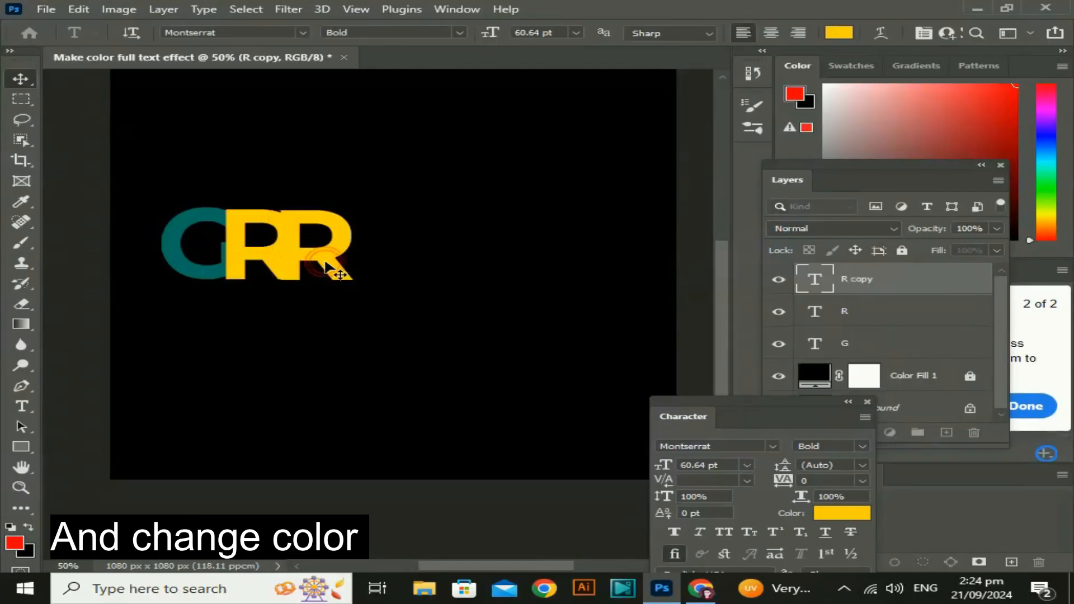
pyautogui.write('A')
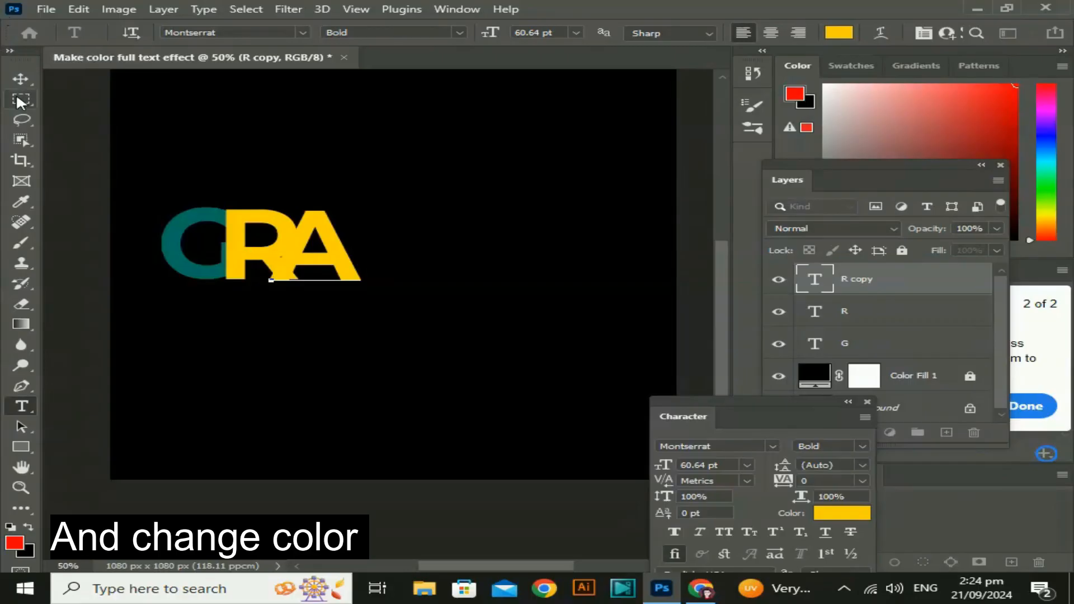
pyautogui.click(20, 79)
# Set the A's text color to purple (9000ff), moving the color picker off the lettering
pyautogui.click(834, 513)
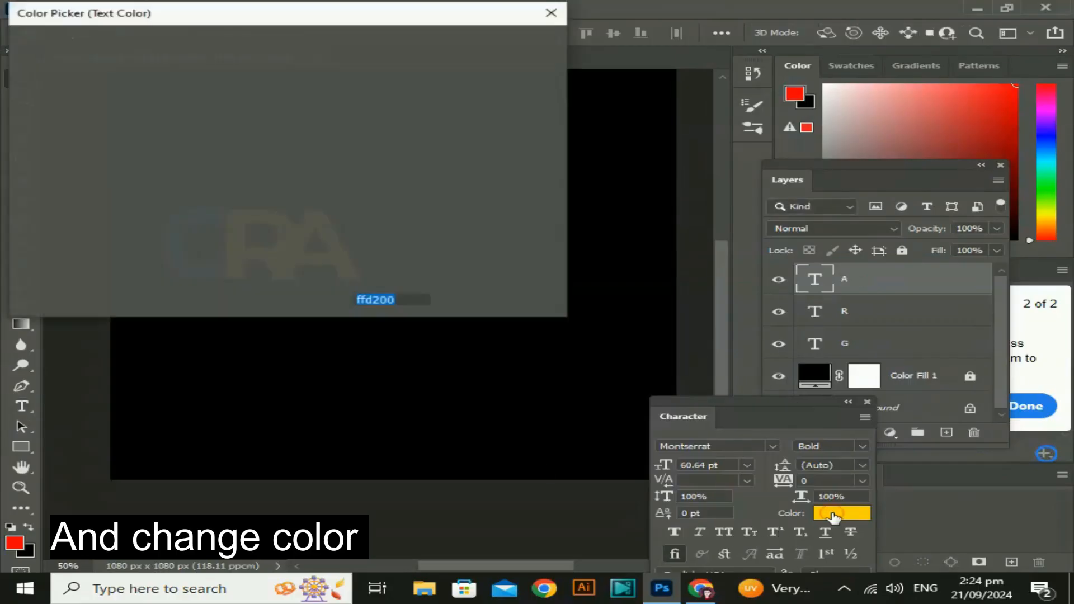
pyautogui.click(267, 11)
pyautogui.click(216, 12)
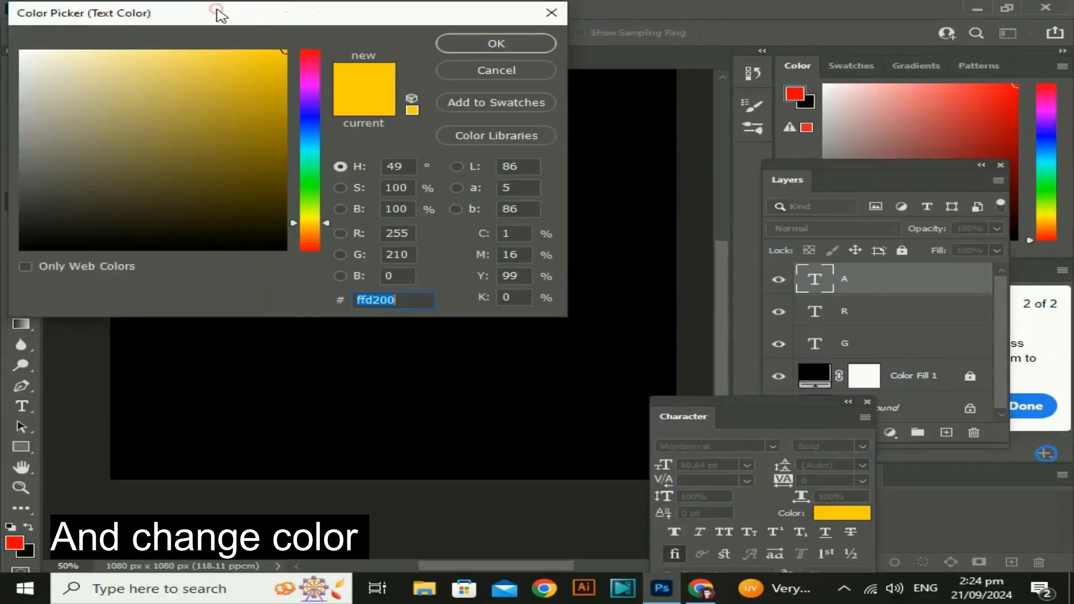
pyautogui.moveTo(212, 10); pyautogui.dragTo(844, 15)
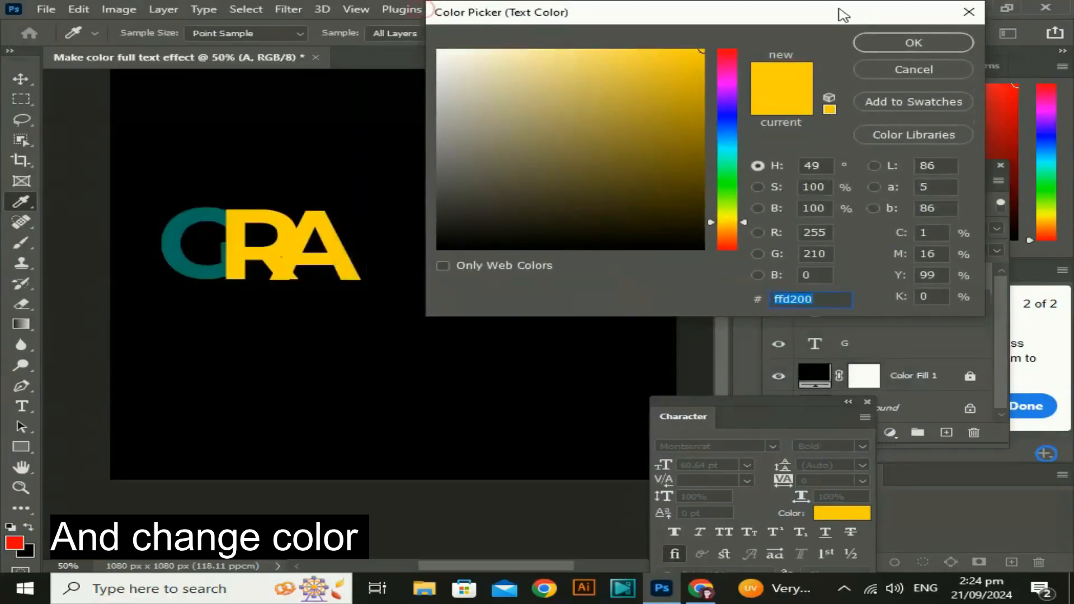
pyautogui.click(731, 97)
pyautogui.moveTo(689, 83); pyautogui.dragTo(743, 39)
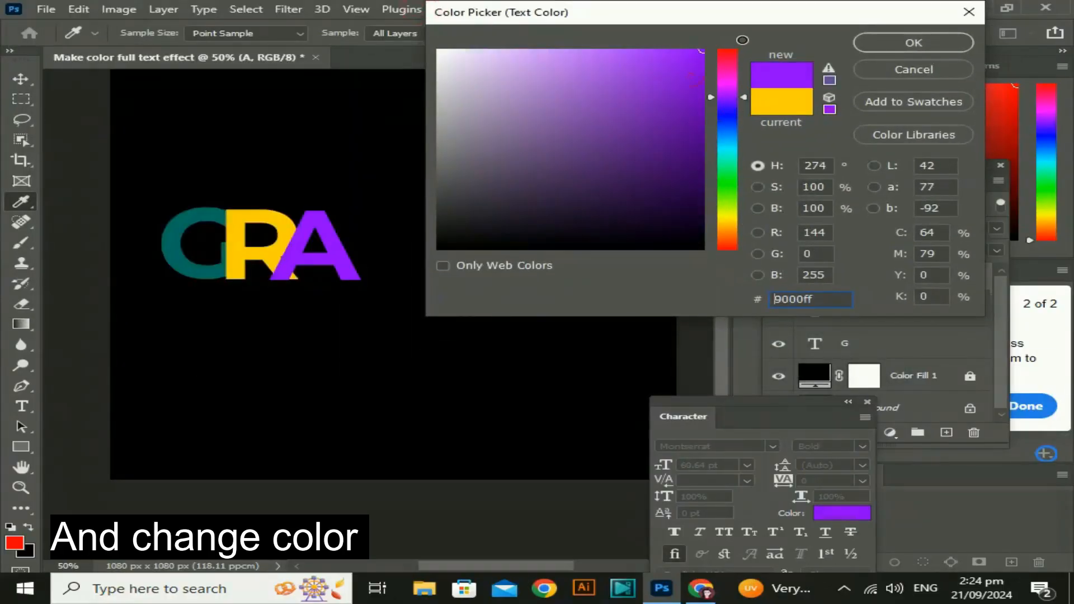
pyautogui.click(916, 43)
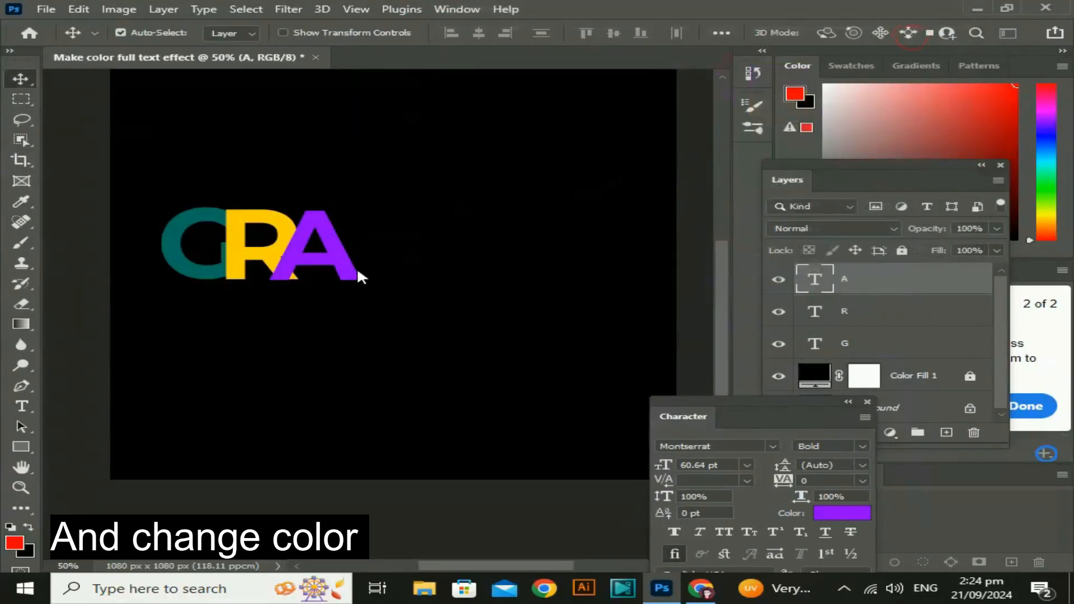
# Nudge the A right and slightly up so it lines up with the R and overlaps only its leg
pyautogui.press('Right')
pyautogui.press('Right')
pyautogui.press('Right')
pyautogui.press('Right')
pyautogui.press('Right')
pyautogui.press('Right')
pyautogui.press('Right')
pyautogui.press('Right')
pyautogui.press('Right')
pyautogui.press('Right')
pyautogui.press('Right')
pyautogui.press('Right')
pyautogui.press('Right')
pyautogui.press('Right')
pyautogui.press('Right')
pyautogui.press('Right')
pyautogui.press('Right')
pyautogui.press('Right')
pyautogui.press('Right')
pyautogui.press('Right')
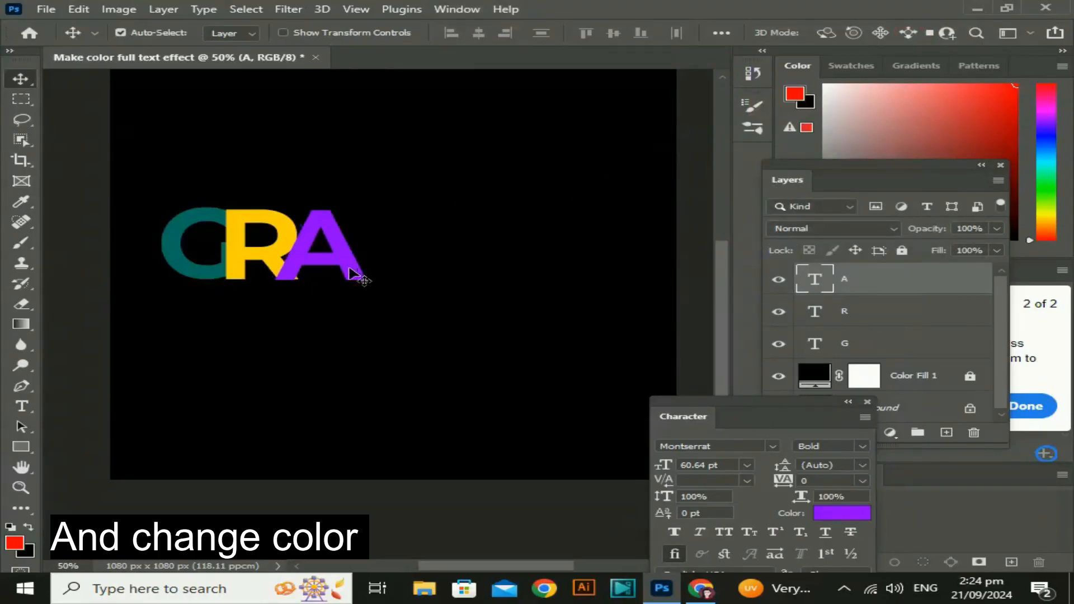
pyautogui.press('Up')
pyautogui.press('Up')
pyautogui.press('Up')
pyautogui.press('Up')
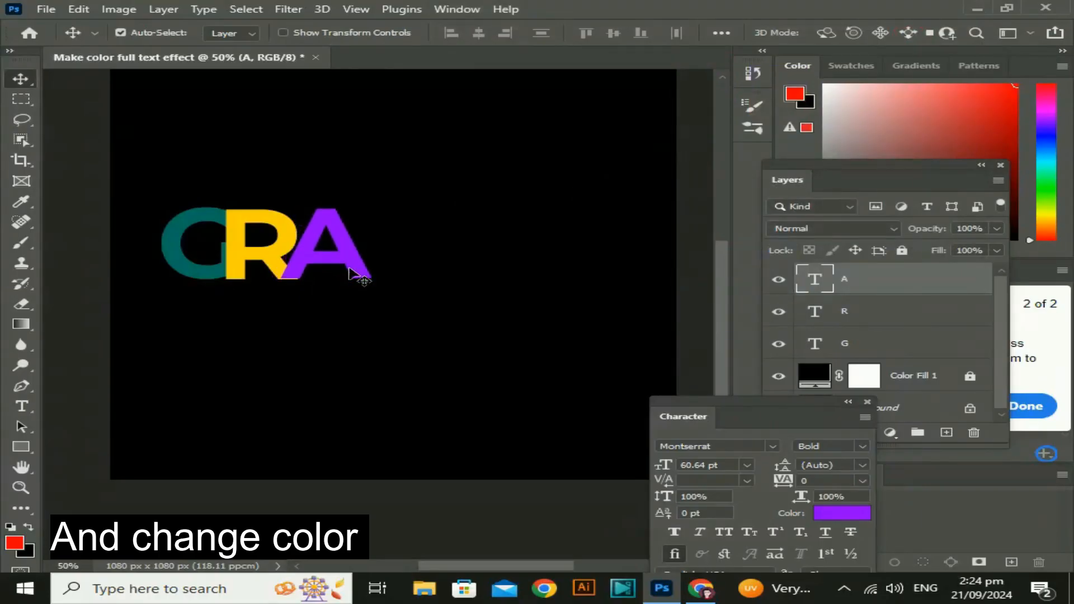
# Nudge the purple A slightly left so it overlaps more of the R's leg
pyautogui.press('Left')
pyautogui.press('Left')
pyautogui.press('Left')
pyautogui.press('Left')
pyautogui.press('Left')
pyautogui.press('Left')
pyautogui.press('Left')
pyautogui.press('Left')
pyautogui.press('Left')
pyautogui.press('Left')
pyautogui.press('Left')
pyautogui.press('Left')
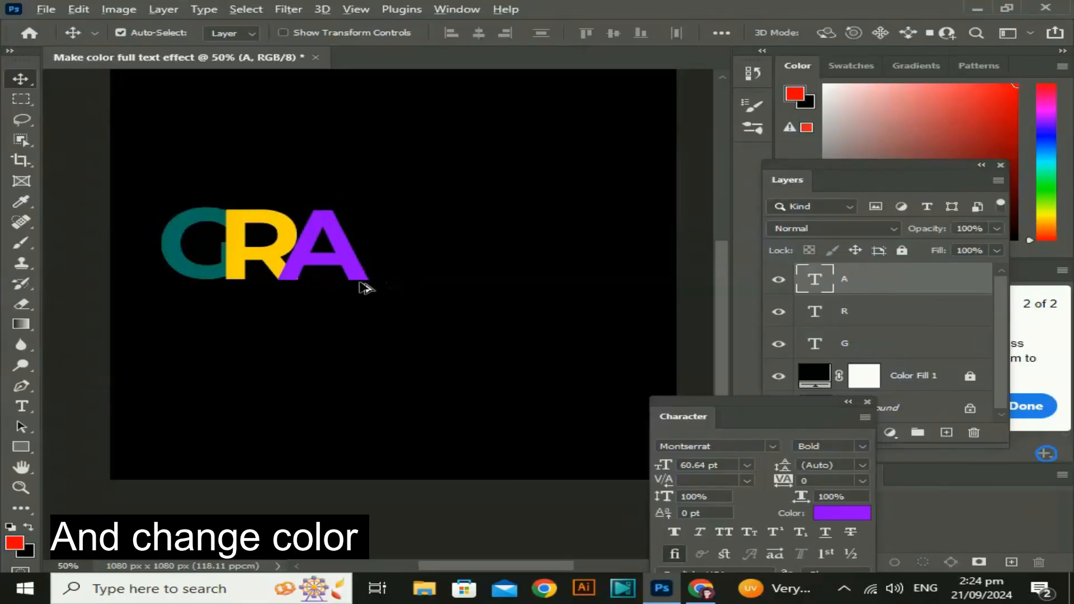
# Duplicate the A to its right with a slight overlap, and replace the copy's text with "P"
pyautogui.moveTo(362, 284); pyautogui.dragTo(427, 278)
pyautogui.doubleClick(429, 274)
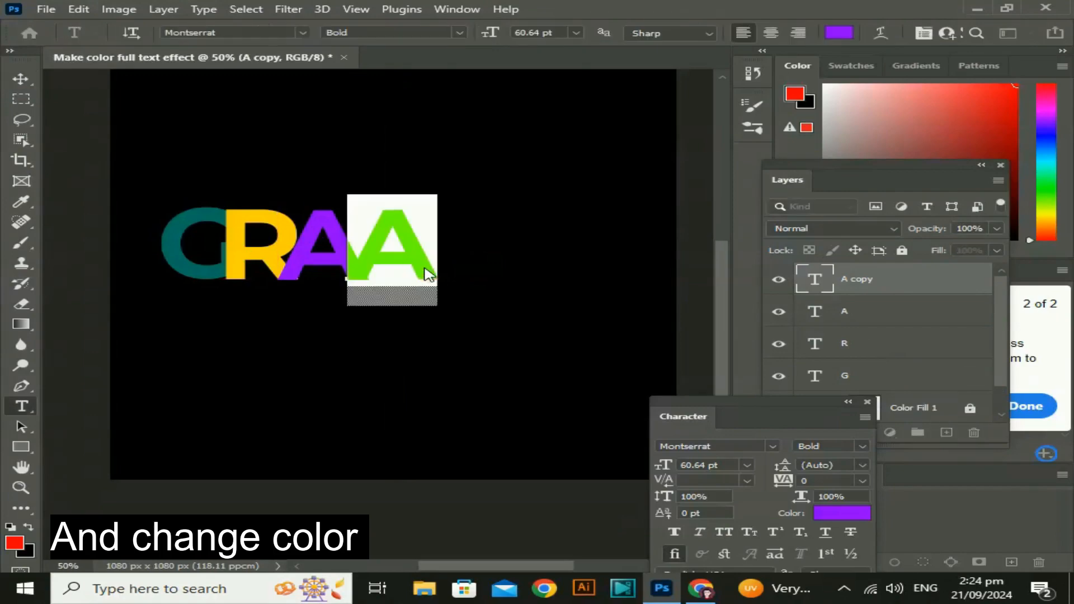
pyautogui.write('P')
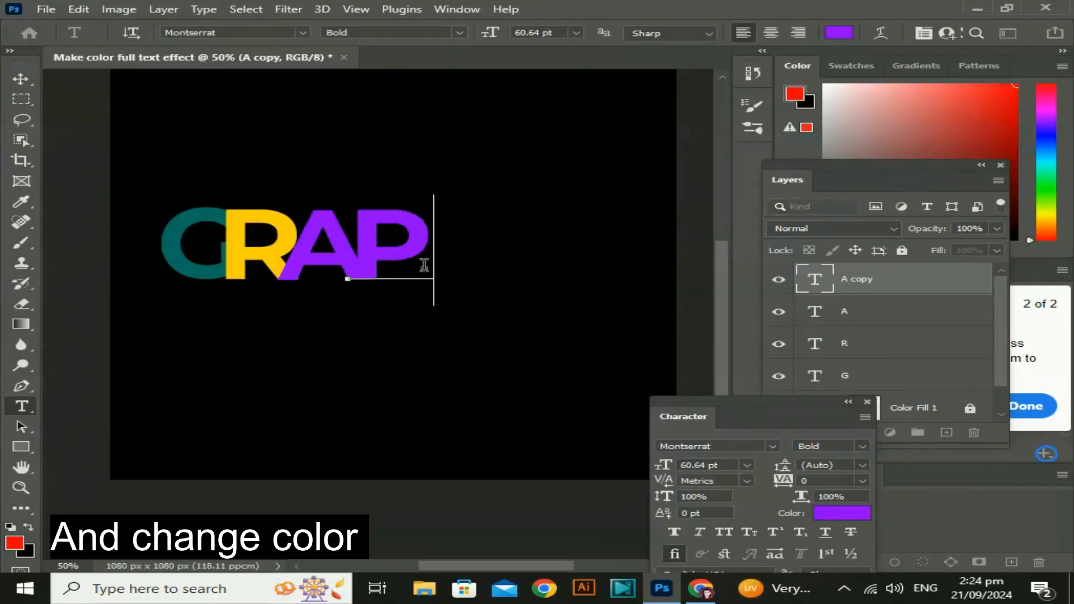
pyautogui.click(22, 78)
# Set the P's text color to bright magenta (fc00ff)
pyautogui.click(841, 511)
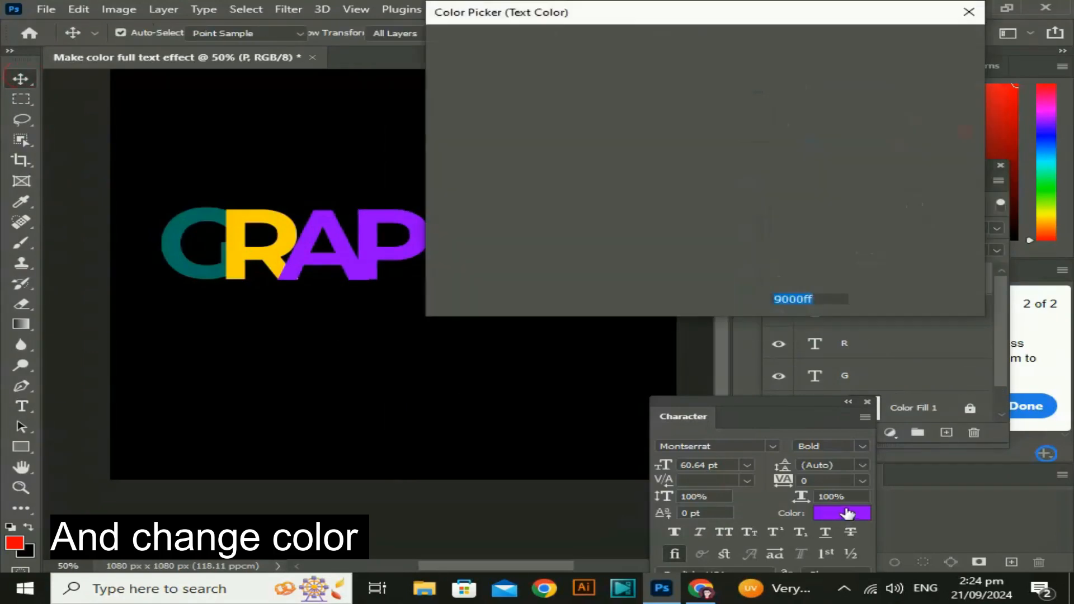
pyautogui.click(721, 83)
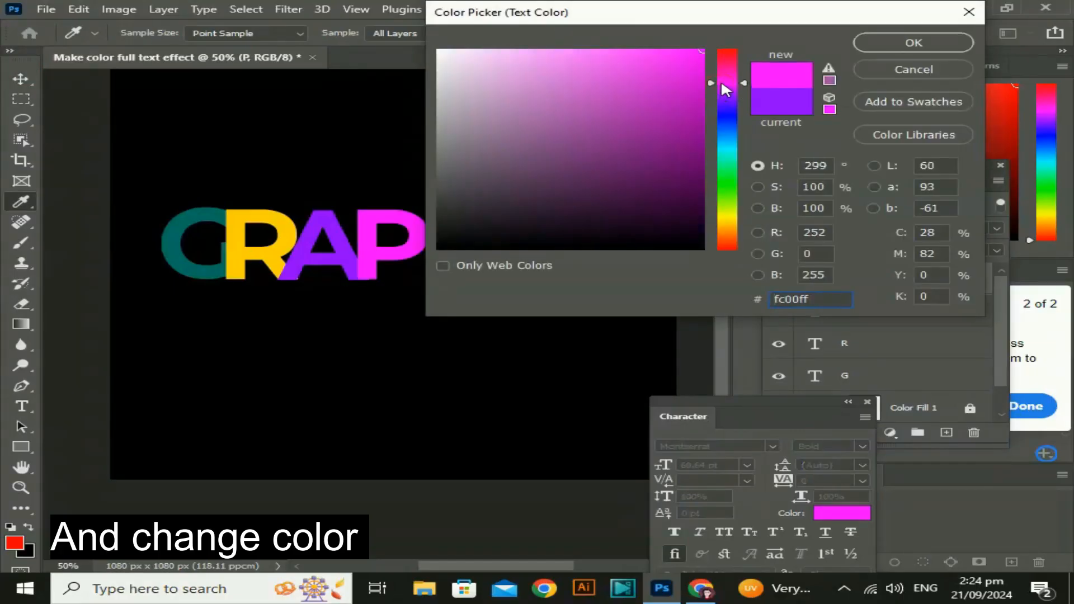
pyautogui.moveTo(685, 77); pyautogui.dragTo(706, 48)
pyautogui.click(924, 47)
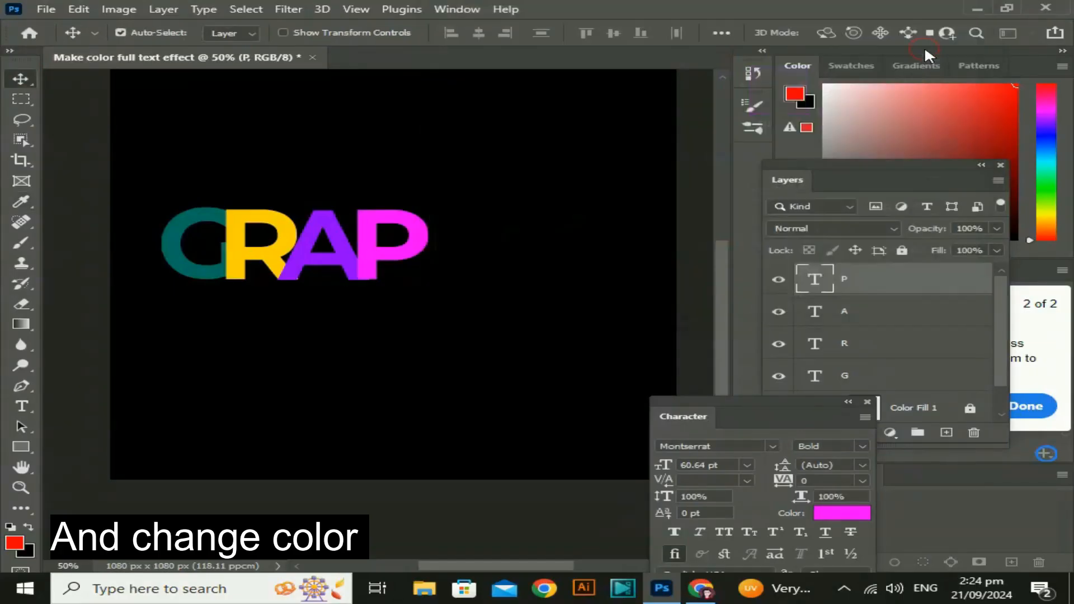
# Nudge the P left and fine-tune it horizontally so its stem overlaps the A's outer leg
pyautogui.press('Left')
pyautogui.press('Left')
pyautogui.press('Left')
pyautogui.press('Left')
pyautogui.press('Left')
pyautogui.press('Left')
pyautogui.press('Left')
pyautogui.press('Left')
pyautogui.press('Left')
pyautogui.press('Left')
pyautogui.press('Left')
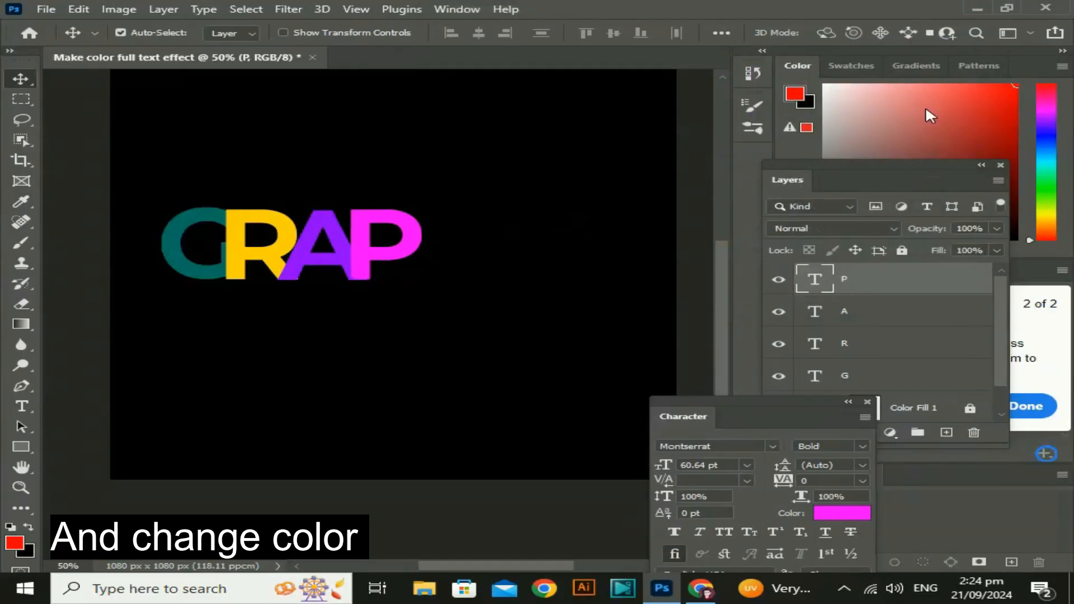
pyautogui.press('Right')
pyautogui.press('Right')
pyautogui.press('Right')
pyautogui.press('Right')
pyautogui.press('Right')
pyautogui.press('Right')
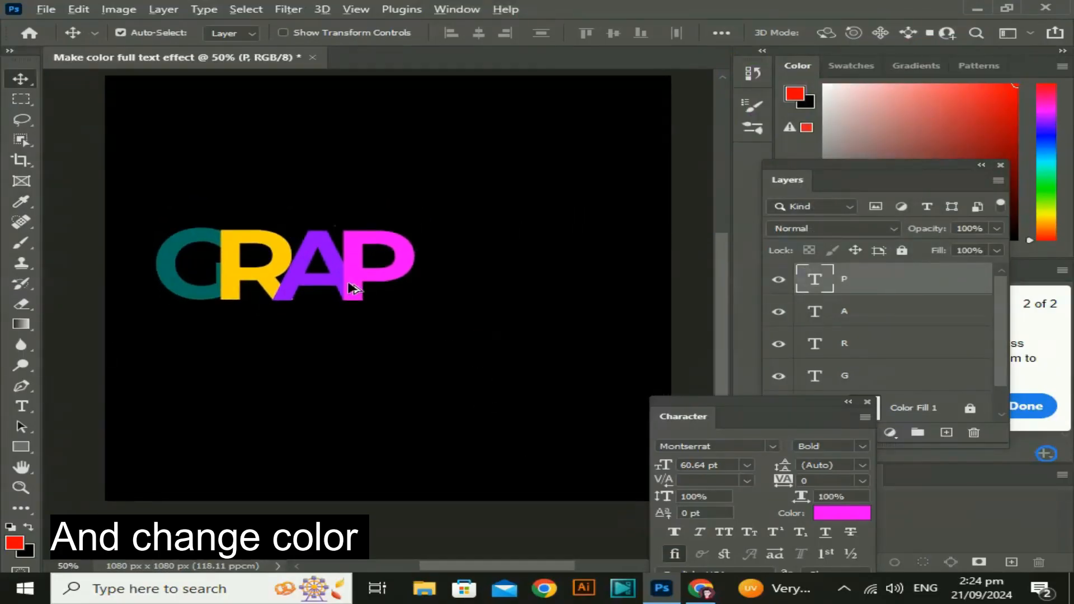
# Duplicate the P to its right with an overlap, and replace the copy's text with "H"
pyautogui.moveTo(351, 286); pyautogui.dragTo(412, 288)
pyautogui.press('t')
pyautogui.doubleClick(411, 281)
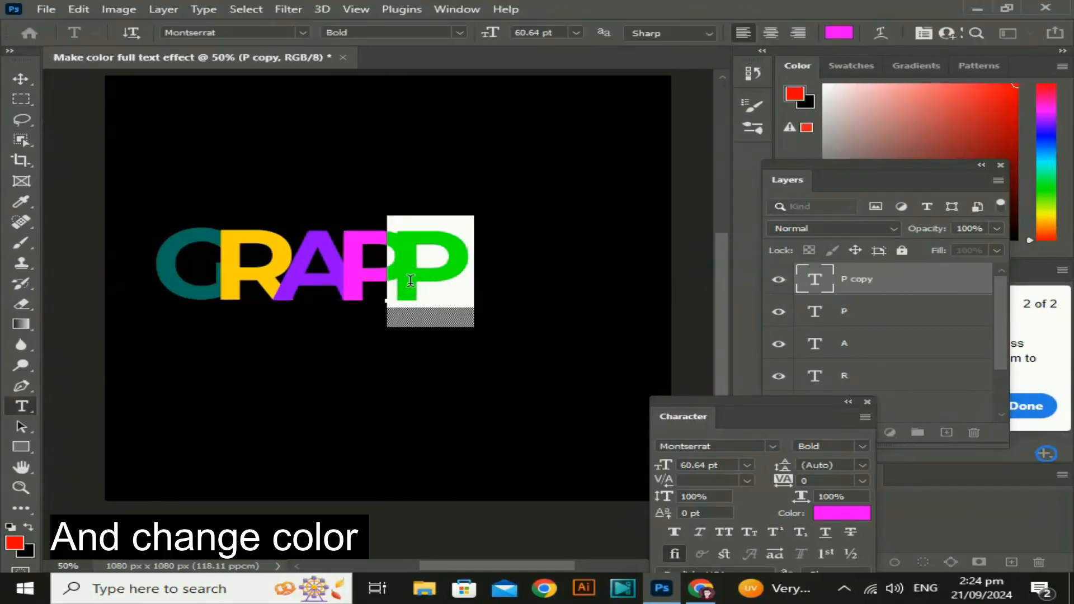
pyautogui.write('H')
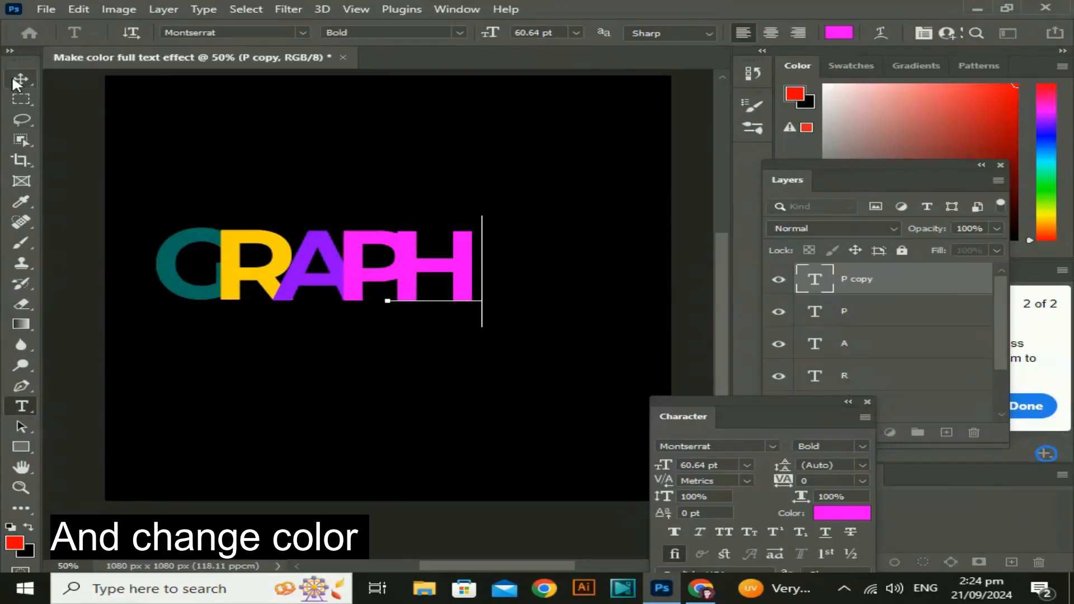
pyautogui.click(16, 83)
# Set the H's text color to blue (0101ff)
pyautogui.click(833, 515)
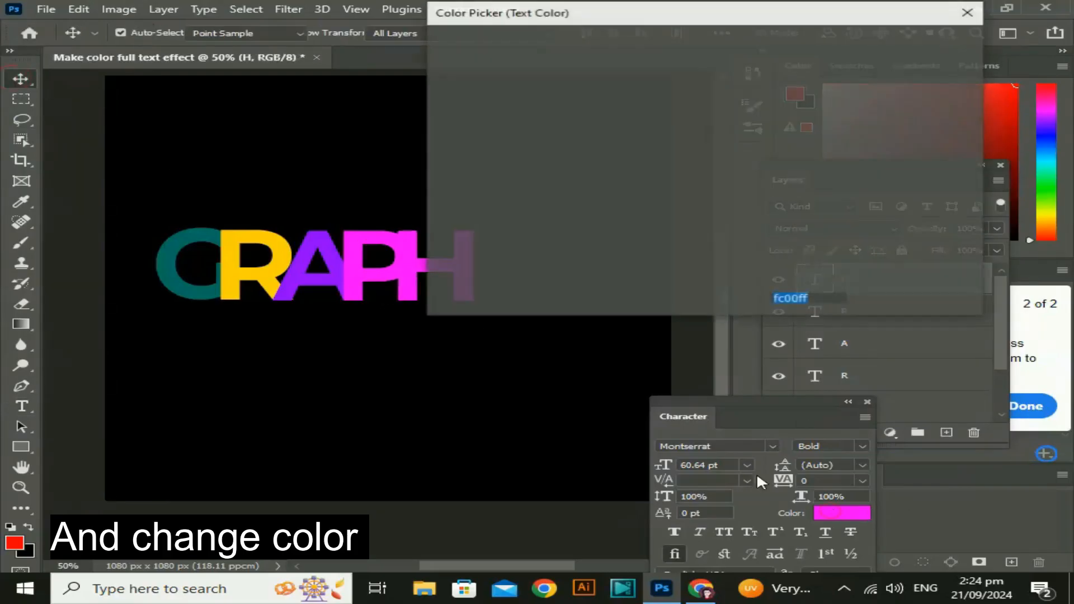
pyautogui.click(733, 115)
pyautogui.moveTo(684, 94); pyautogui.dragTo(725, 35)
pyautogui.click(925, 43)
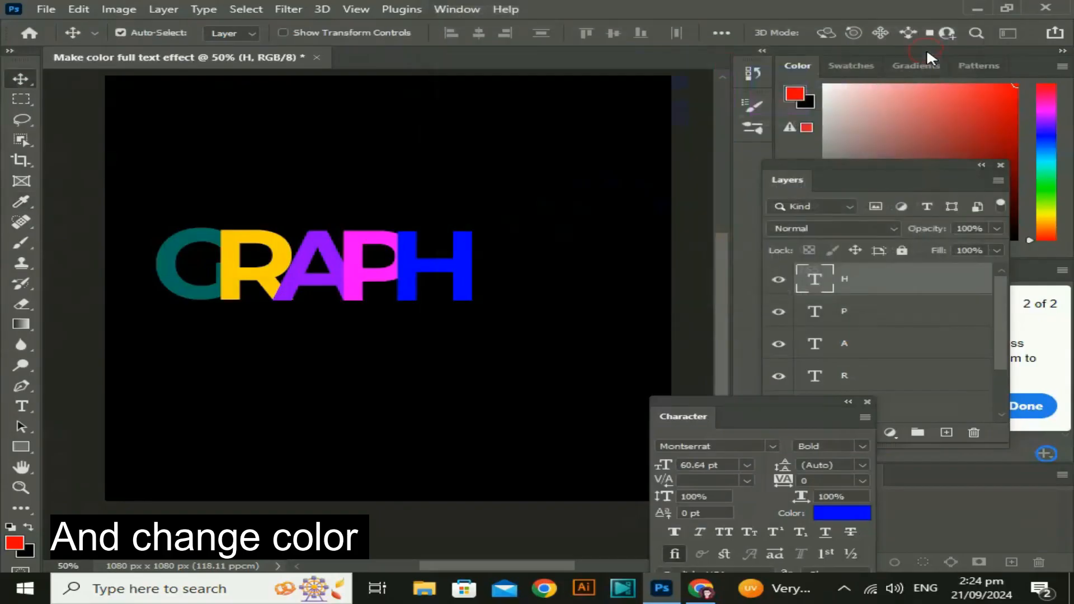
# Duplicate the H to its right with an overlap, and replace the copy's text with "I"
pyautogui.moveTo(482, 329)
pyautogui.mouseDown()
pyautogui.moveTo(448, 371)
pyautogui.moveTo(480, 341)
pyautogui.moveTo(518, 342)
pyautogui.moveTo(495, 340)
pyautogui.mouseUp()
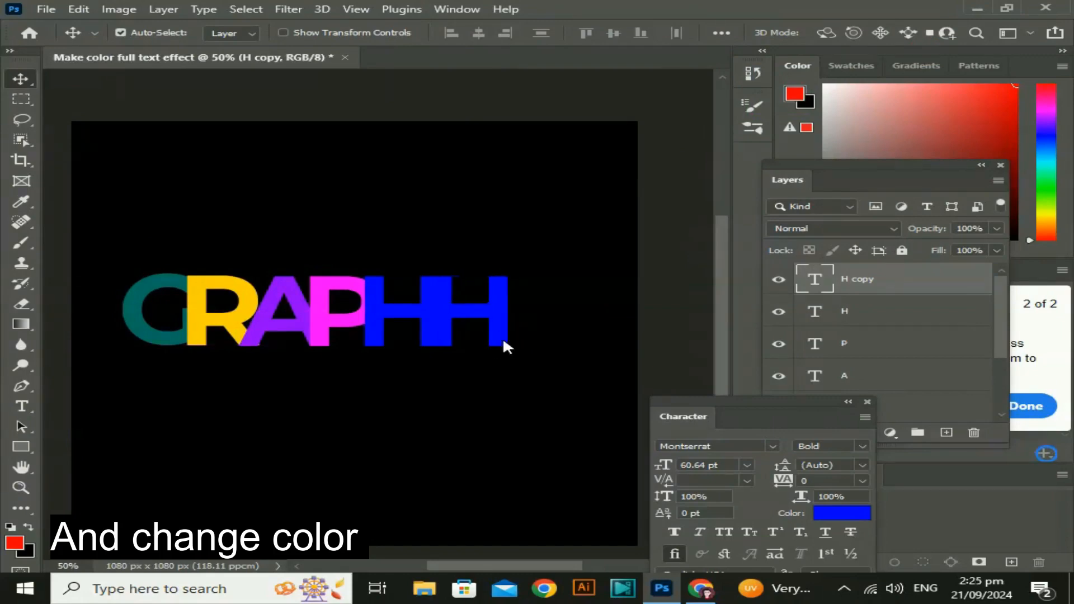
pyautogui.click(502, 339)
pyautogui.doubleClick(505, 331)
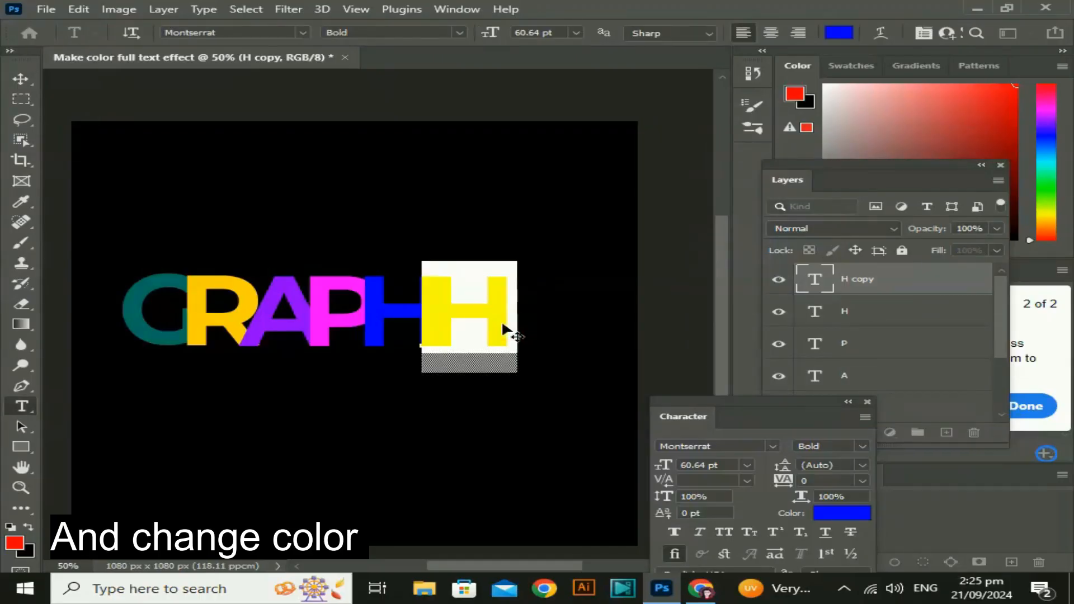
pyautogui.click(503, 321)
pyautogui.write('I')
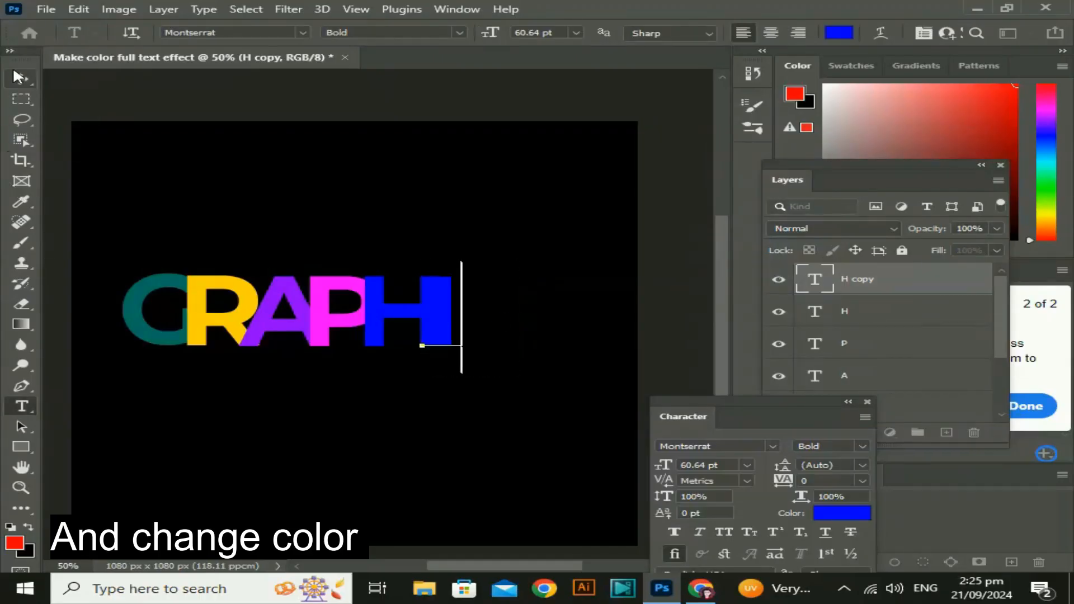
pyautogui.click(24, 73)
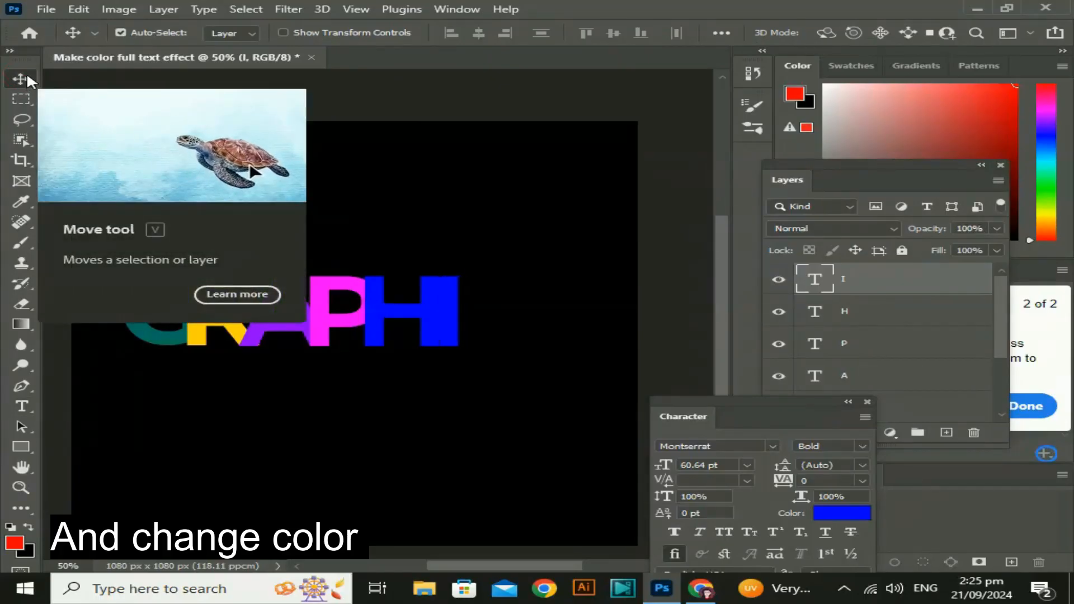
# Set the I's text color to pink (ff00b4)
pyautogui.click(856, 516)
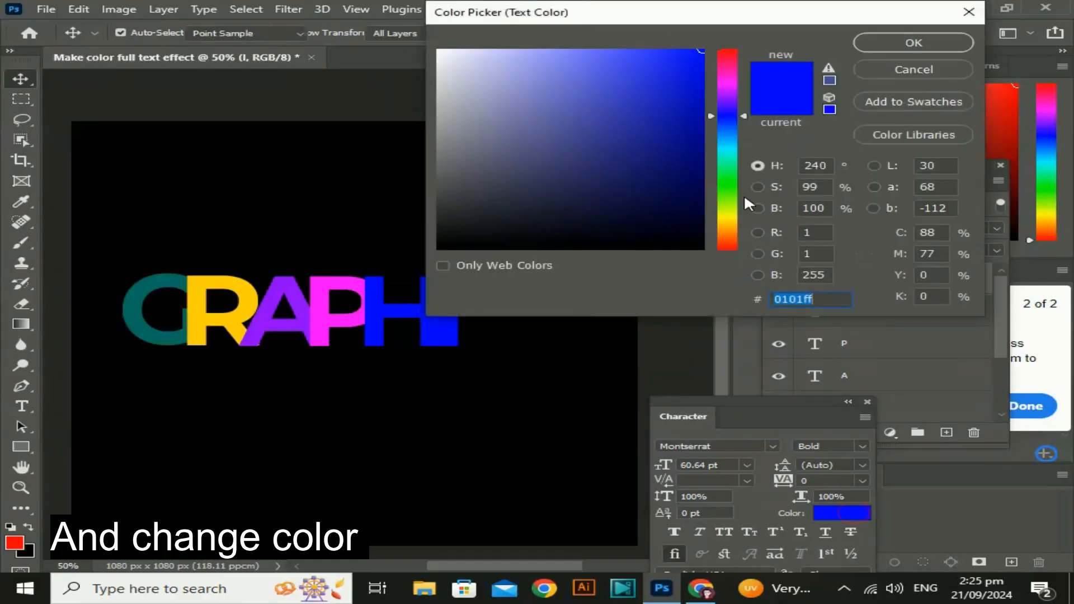
pyautogui.moveTo(736, 67)
pyautogui.mouseDown()
pyautogui.moveTo(733, 93)
pyautogui.moveTo(728, 37)
pyautogui.mouseUp()
pyautogui.click(702, 76)
pyautogui.click(701, 72)
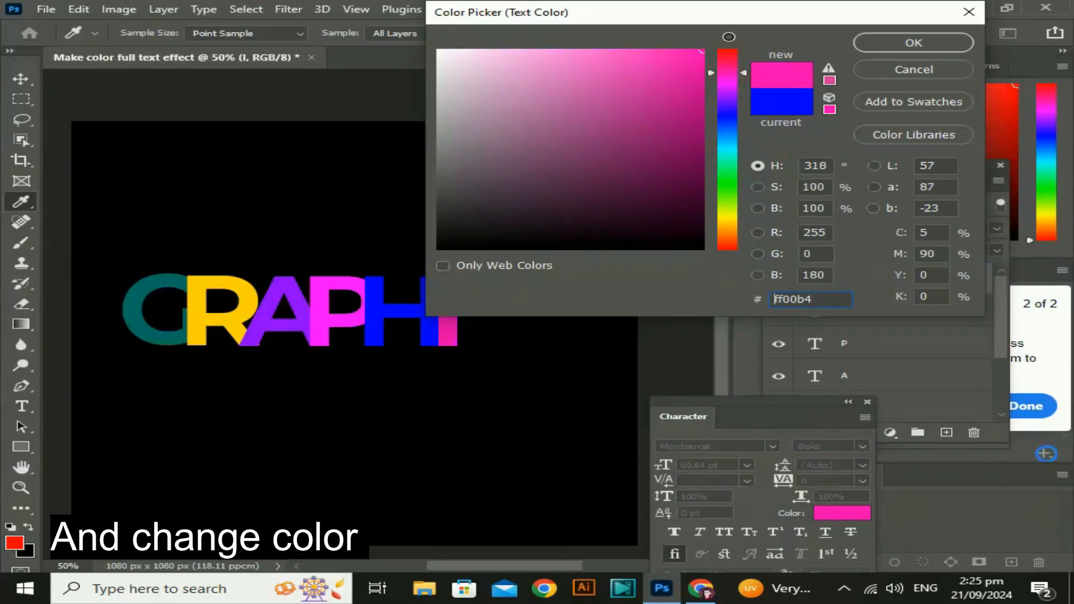
pyautogui.click(891, 43)
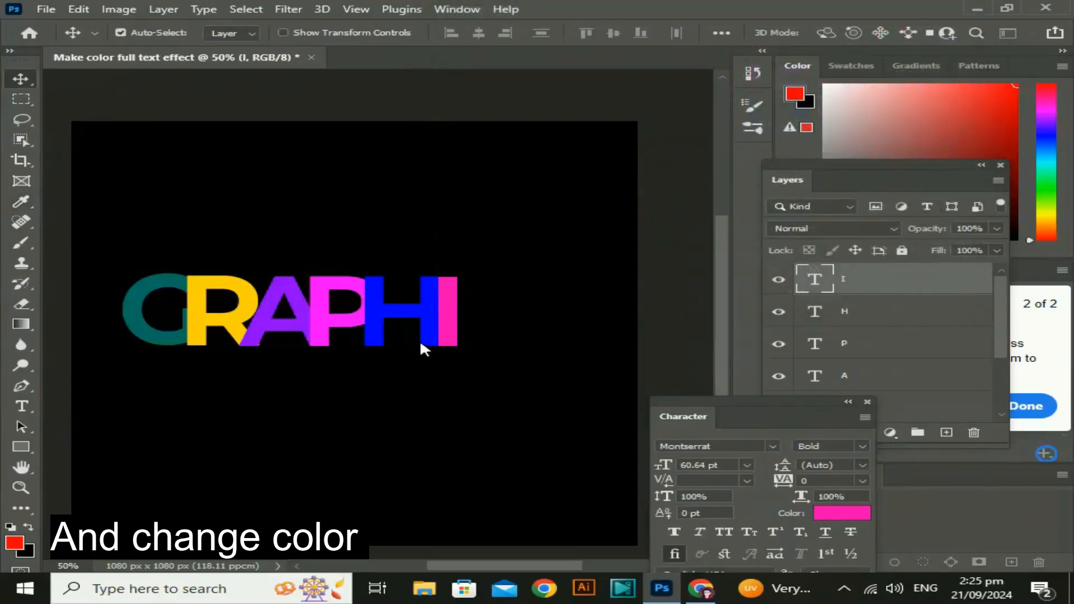
# Duplicate the I slightly to its right, and replace the copy's text with "C"
pyautogui.keyDown('alt'); pyautogui.moveTo(452, 336); pyautogui.dragTo(481, 334); pyautogui.keyUp('alt')
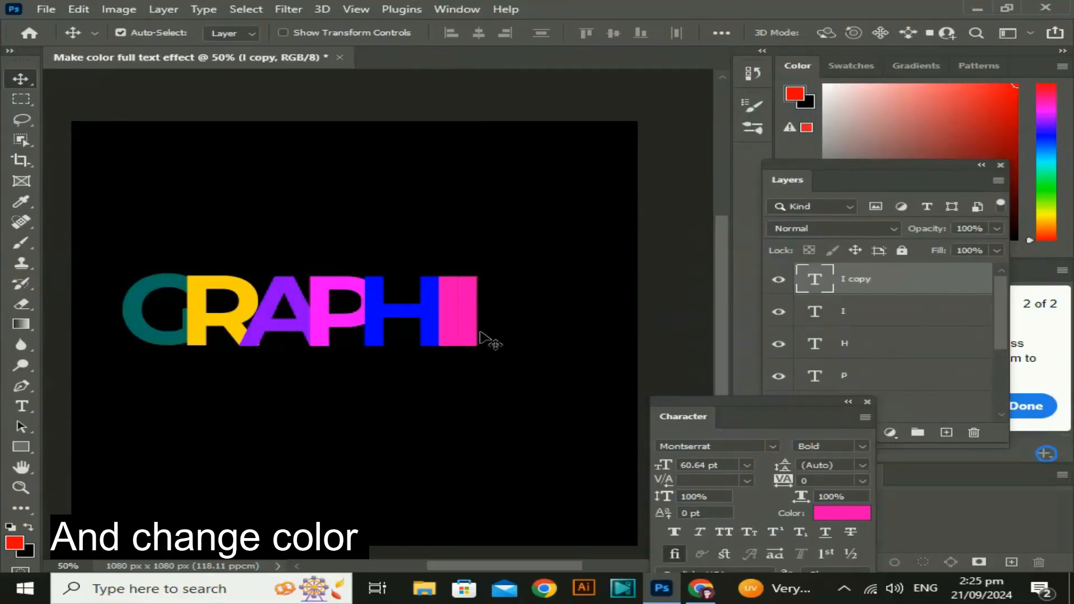
pyautogui.doubleClick(465, 327)
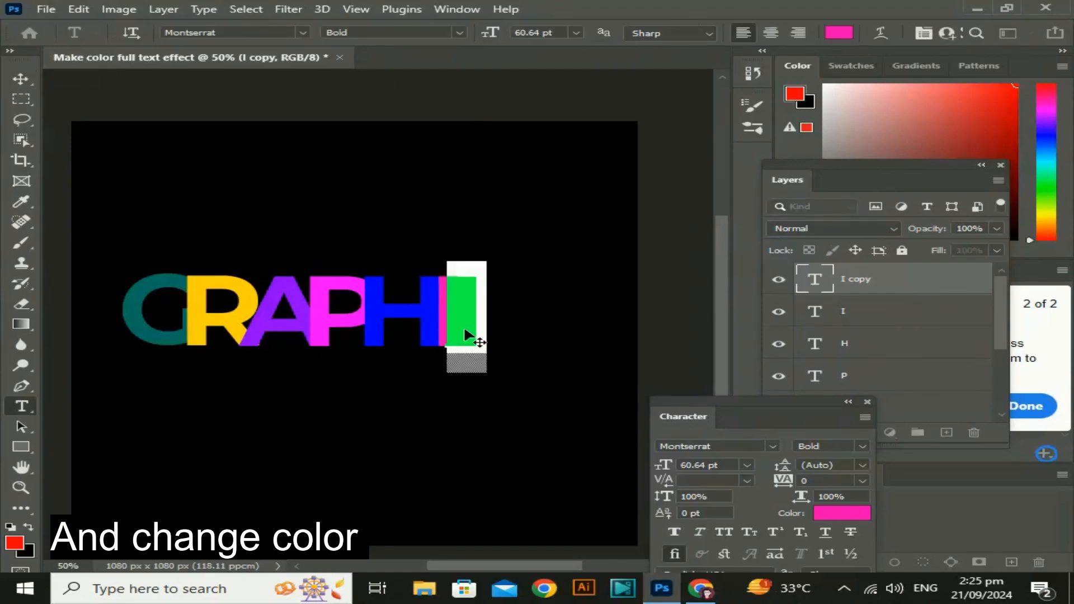
pyautogui.write('C')
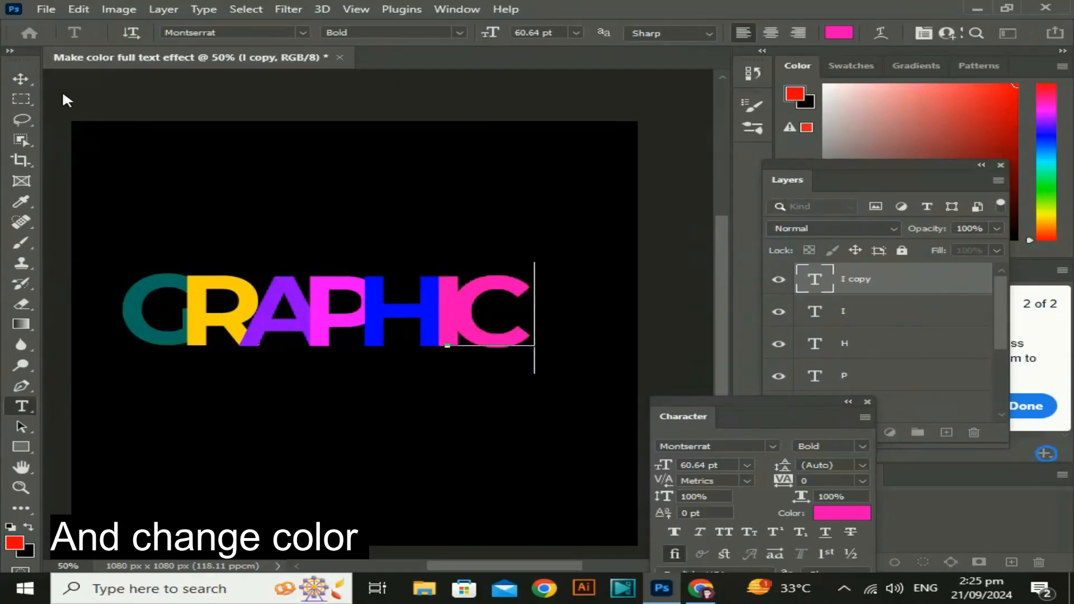
pyautogui.click(21, 79)
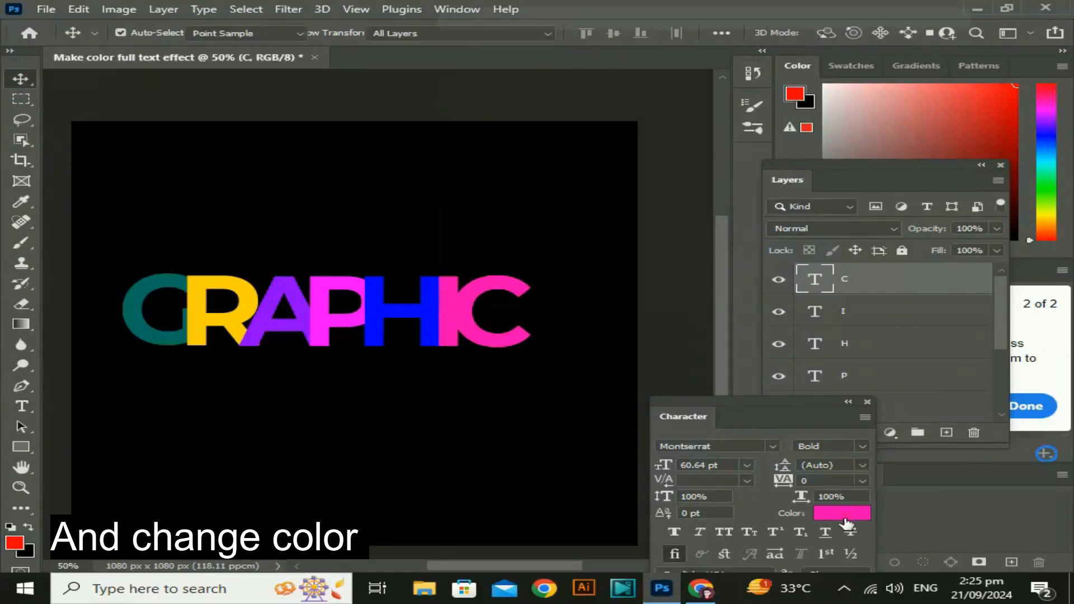
# Set the C's text color to red (ff0000)
pyautogui.click(843, 513)
pyautogui.moveTo(722, 233); pyautogui.dragTo(723, 251)
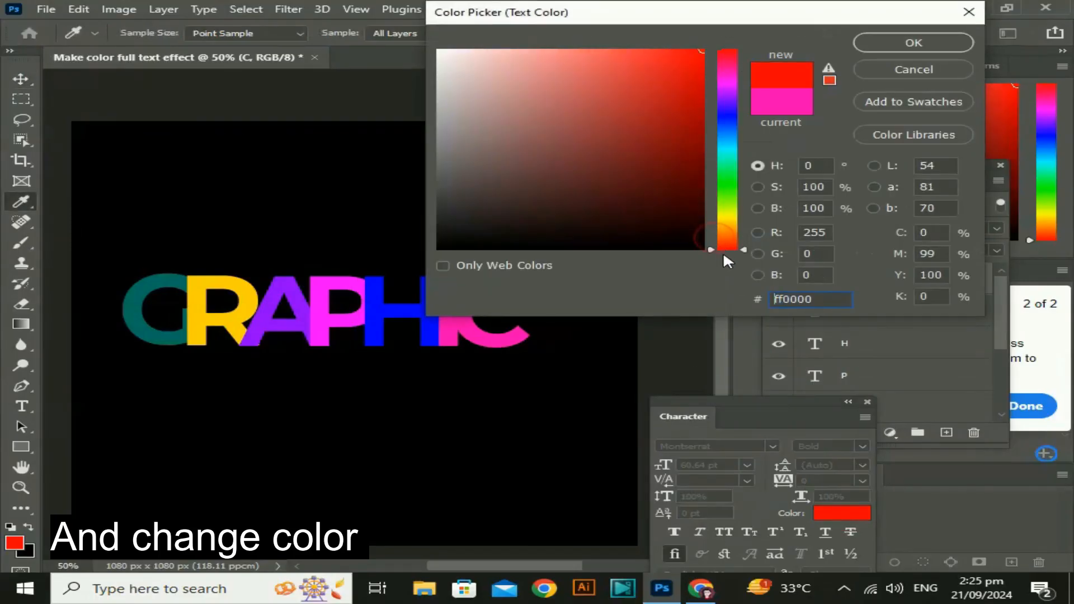
pyautogui.click(904, 42)
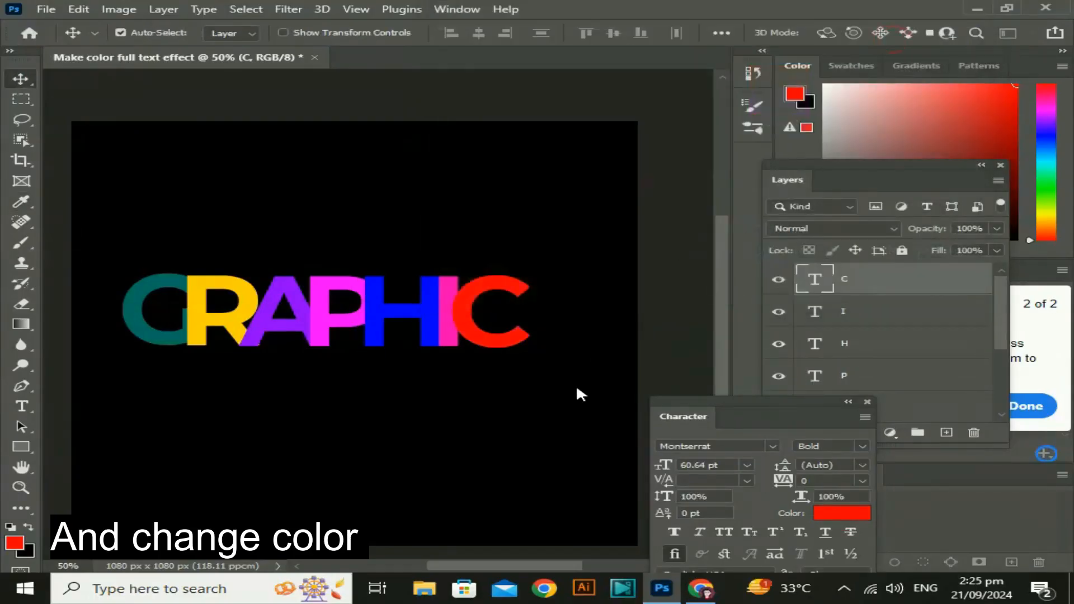
# Duplicate the C to its right with an overlap, and replace the copy's text with "S"
pyautogui.keyDown('alt'); pyautogui.moveTo(508, 347); pyautogui.dragTo(551, 339); pyautogui.keyUp('alt')
pyautogui.press('t')
pyautogui.doubleClick(552, 335)
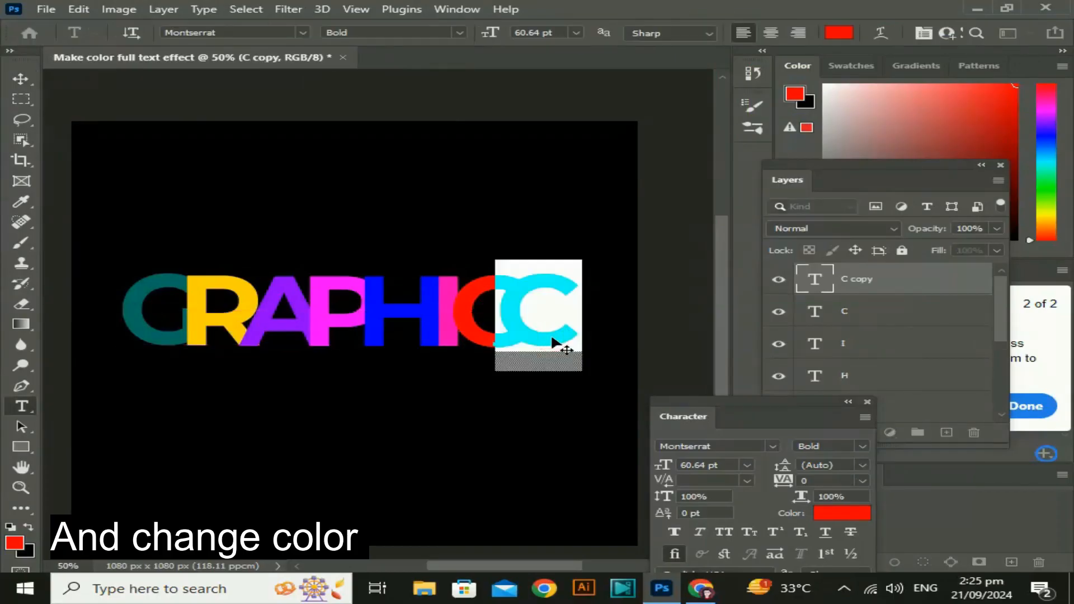
pyautogui.write('S')
pyautogui.click(21, 79)
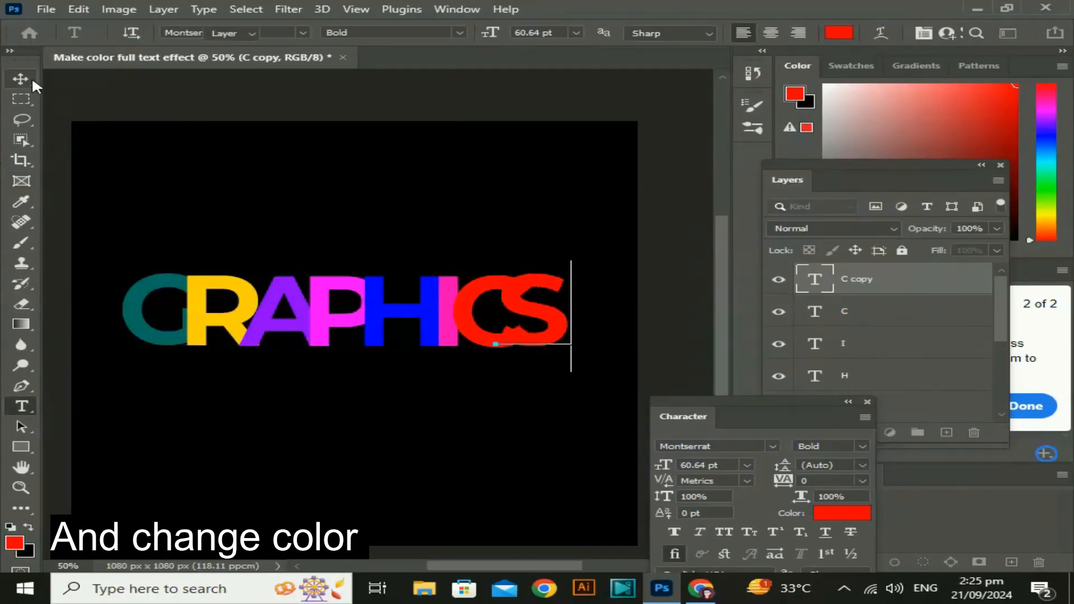
# Set the S's text color to green (00fe83)
pyautogui.click(842, 521)
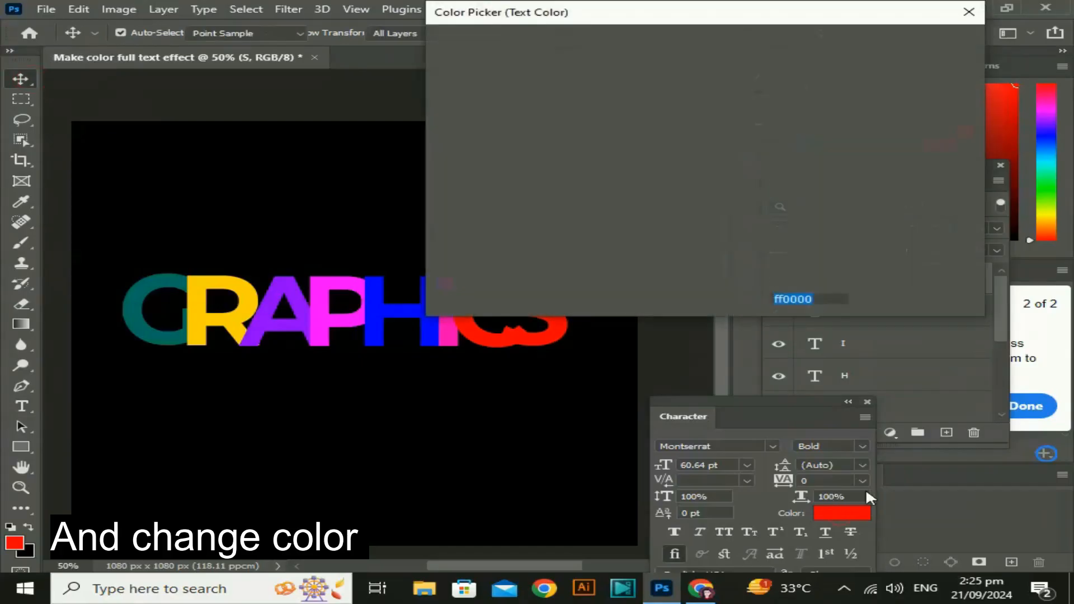
pyautogui.moveTo(730, 184)
pyautogui.mouseDown()
pyautogui.moveTo(731, 154)
pyautogui.moveTo(728, 166)
pyautogui.mouseUp()
pyautogui.click(706, 118)
pyautogui.moveTo(706, 118); pyautogui.dragTo(705, 60)
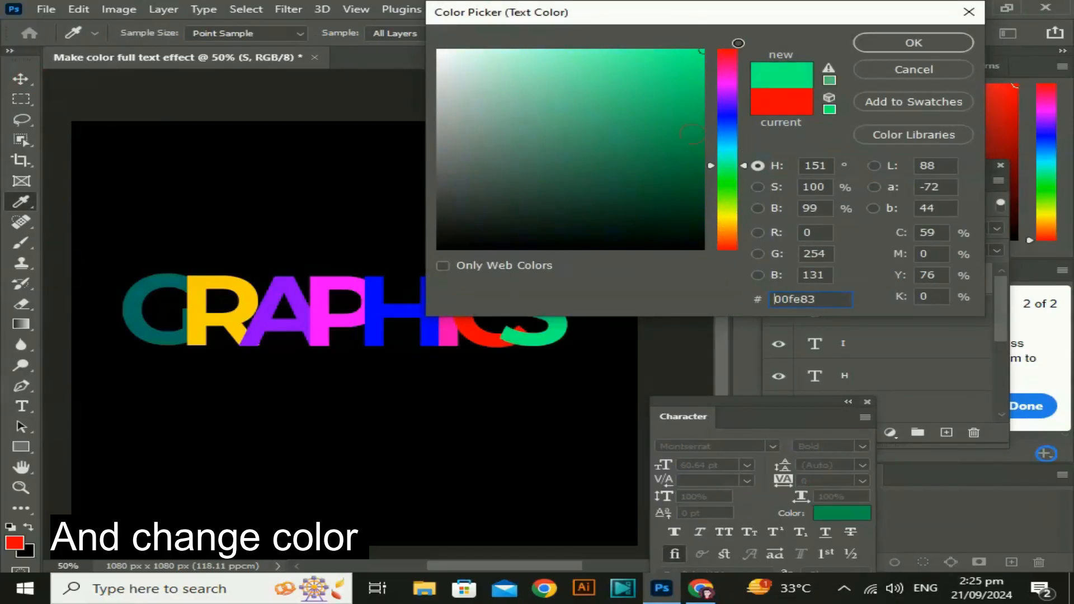
pyautogui.click(904, 41)
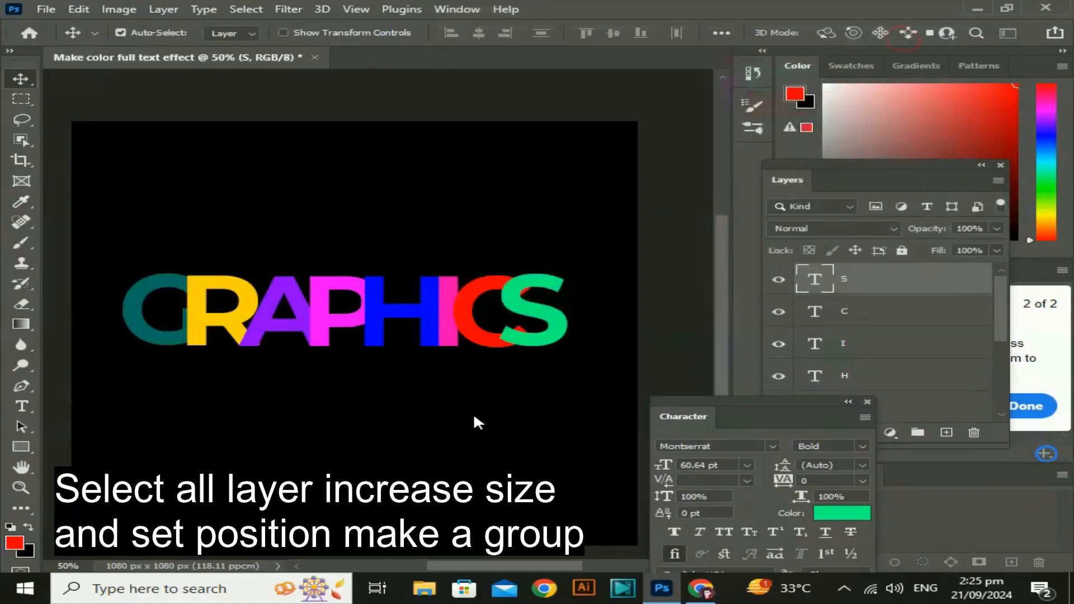
# Nudge the S slightly down and right so it lines up with the other letters
pyautogui.press('Down')
pyautogui.press('Down')
pyautogui.press('Down')
pyautogui.press('Down')
pyautogui.press('Down')
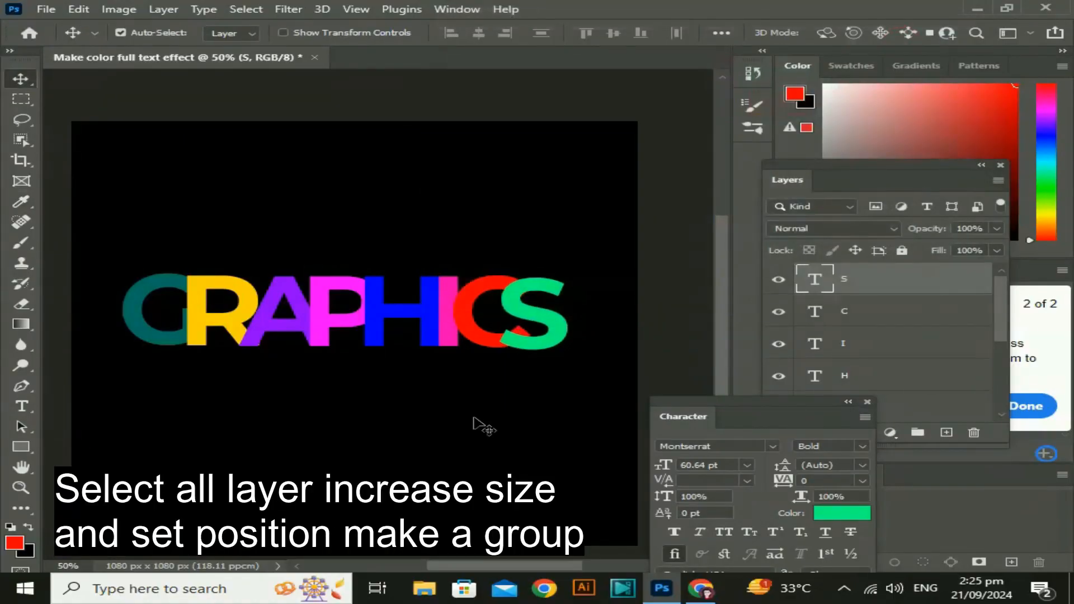
pyautogui.press('Right')
pyautogui.press('Right')
pyautogui.press('Right')
pyautogui.press('Up')
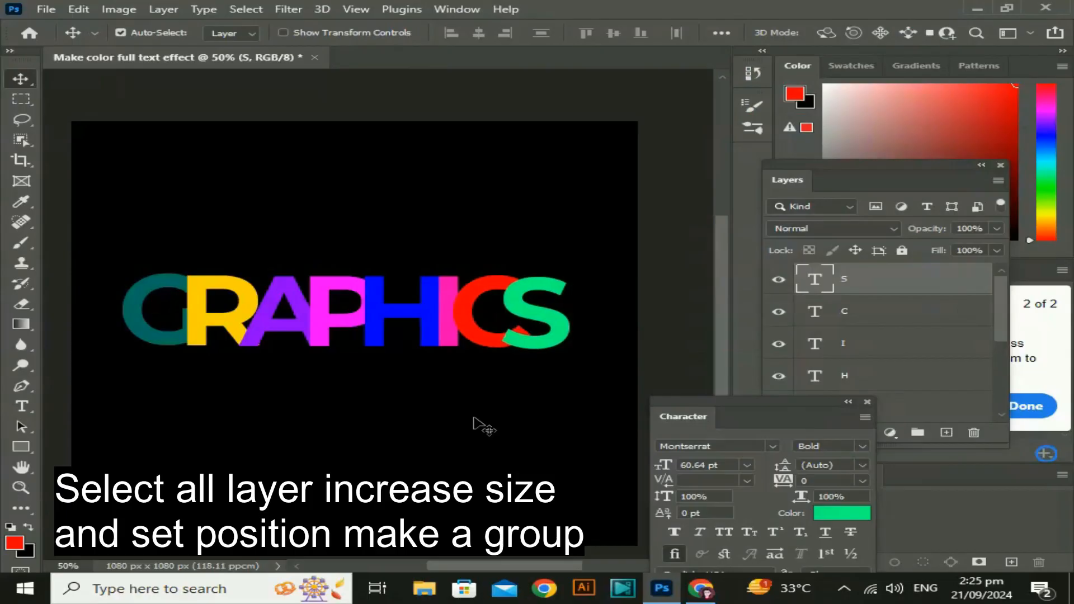
# Deselect the S layer and close the Character panel
pyautogui.click(468, 413)
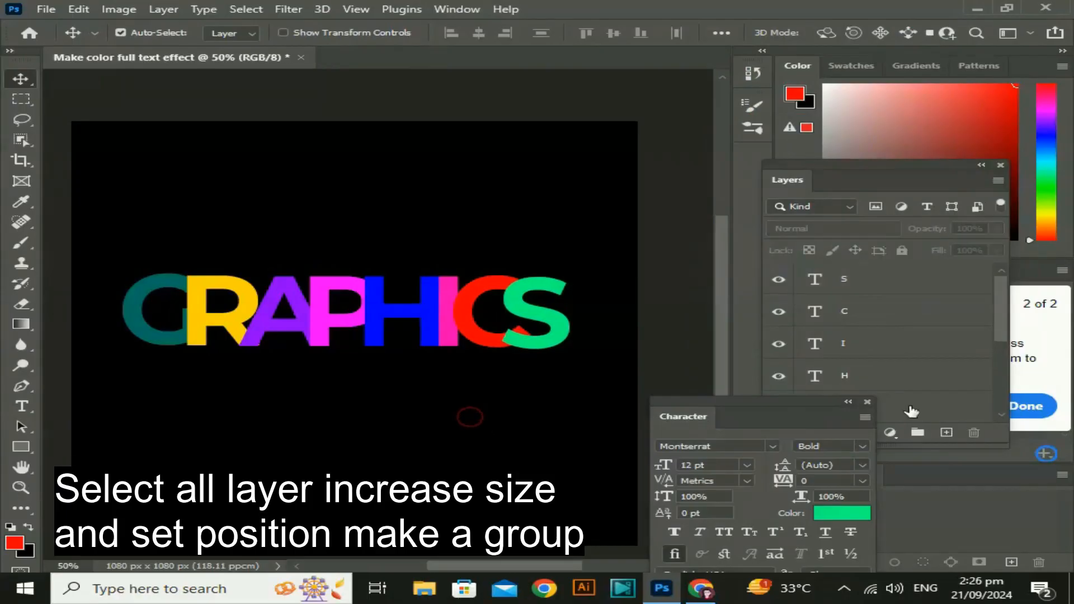
pyautogui.click(867, 401)
# Select all eight letter layers, scale them proportionally to about 106%, and center the word on the canvas
pyautogui.moveTo(421, 361); pyautogui.dragTo(491, 291)
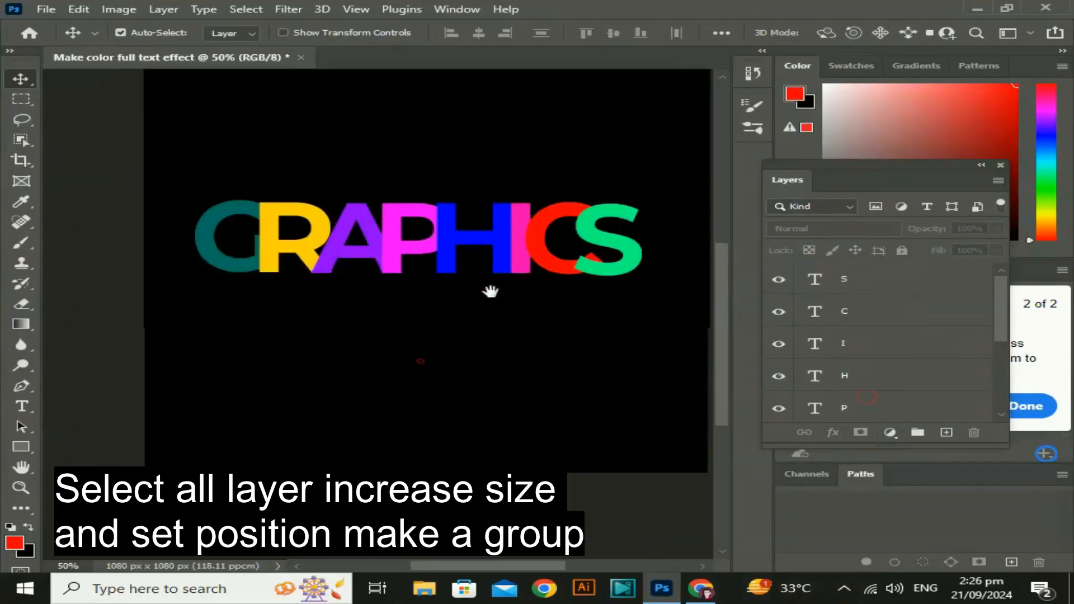
pyautogui.click(826, 278)
pyautogui.scroll(-3, 849, 327)
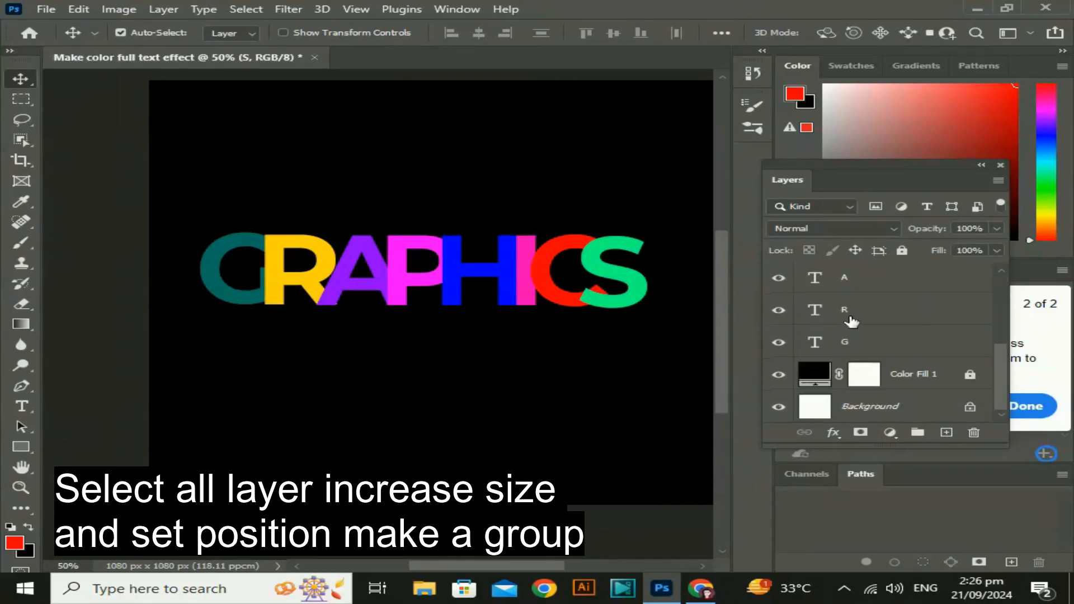
pyautogui.keyDown('shift'); pyautogui.click(845, 352); pyautogui.keyUp('shift')
pyautogui.moveTo(619, 364); pyautogui.dragTo(549, 432)
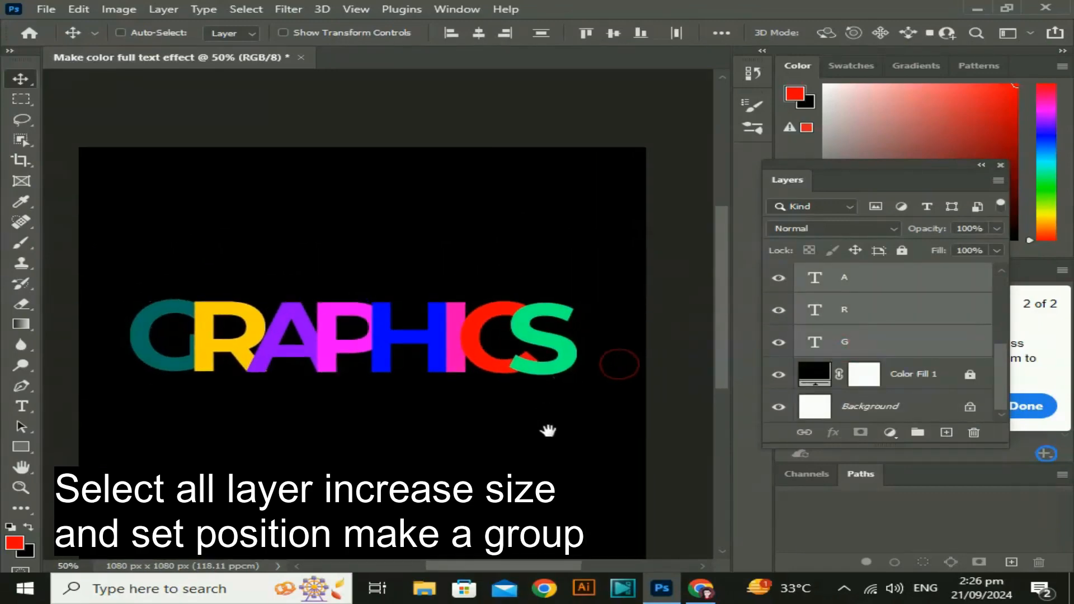
pyautogui.hotkey('ctrl', 't')
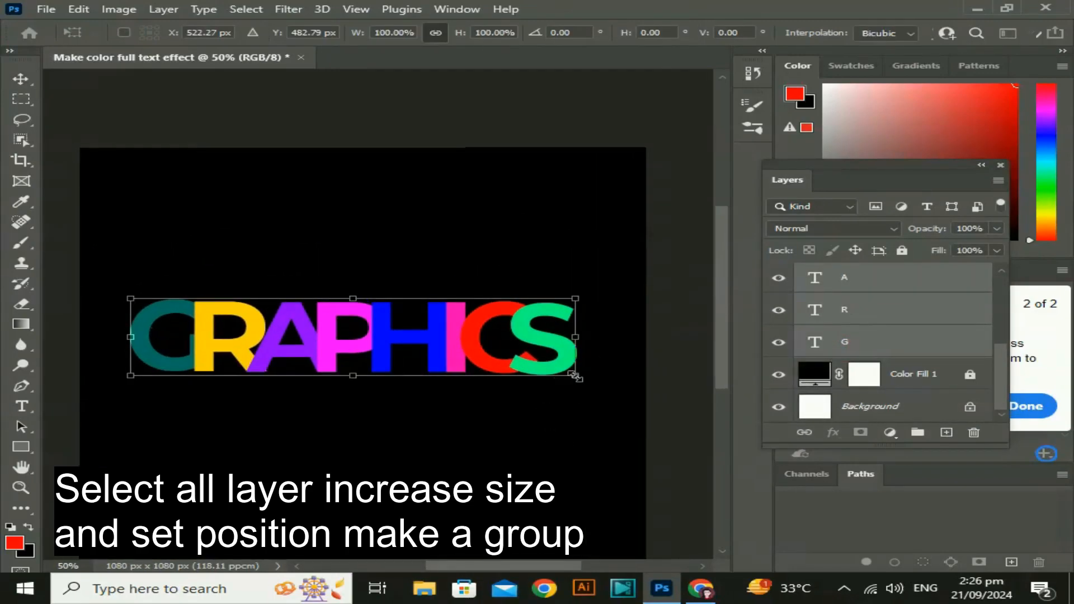
pyautogui.moveTo(575, 375); pyautogui.dragTo(588, 384)
pyautogui.moveTo(519, 380)
pyautogui.mouseDown()
pyautogui.moveTo(527, 394)
pyautogui.moveTo(509, 395)
pyautogui.moveTo(519, 396)
pyautogui.mouseUp()
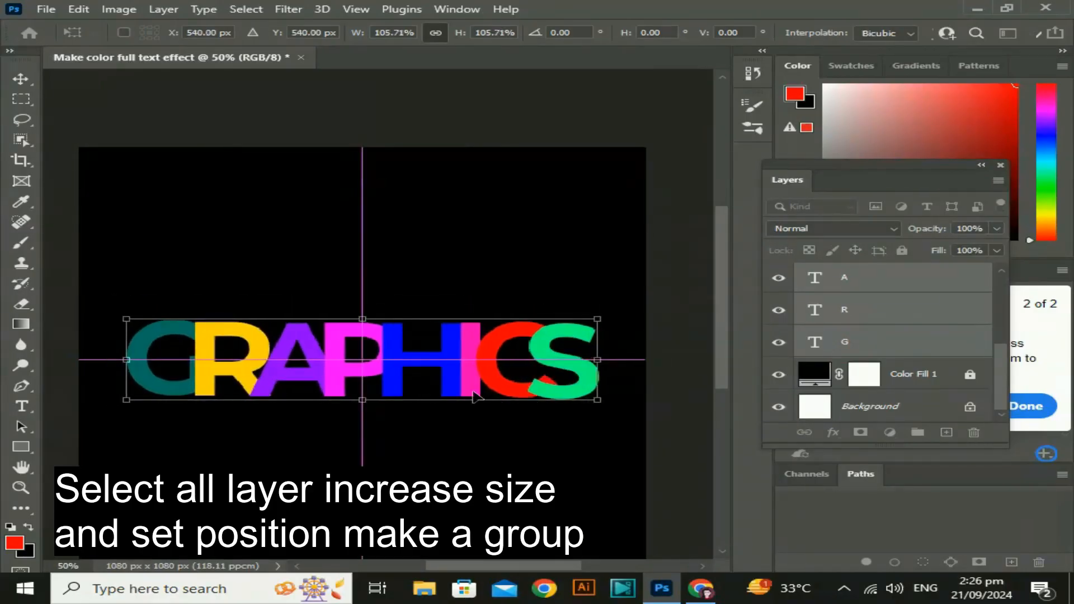
# Stretch the selected letters to about 108% width and 131% height
pyautogui.moveTo(368, 320); pyautogui.dragTo(371, 307)
pyautogui.moveTo(363, 399); pyautogui.dragTo(363, 407)
pyautogui.moveTo(600, 359); pyautogui.dragTo(609, 359)
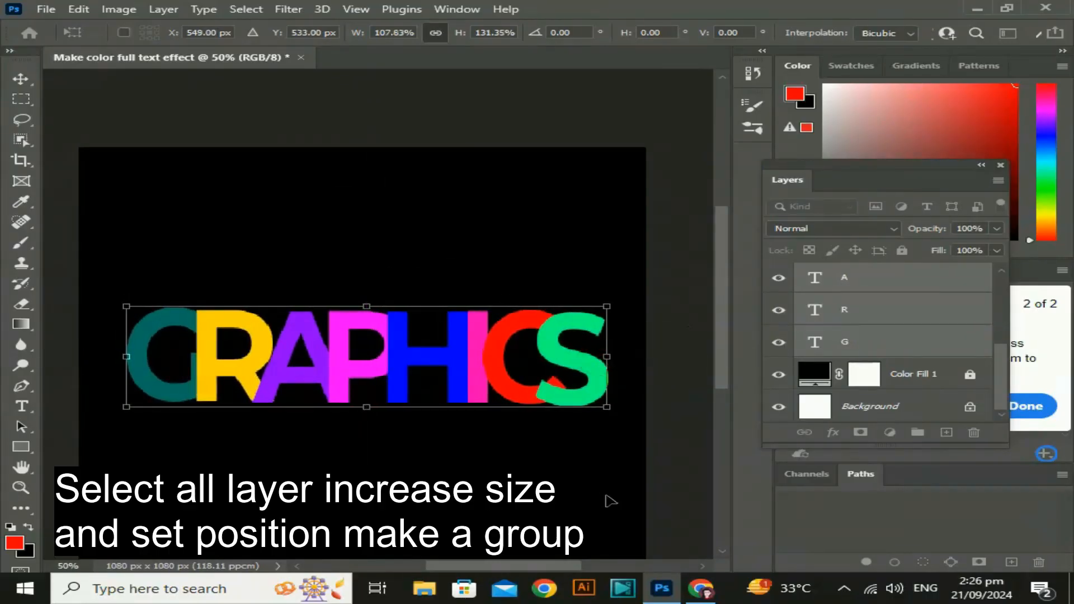
# Nudge the stretched word left to about X 537 px and apply the transform
pyautogui.press('Left')
pyautogui.press('Left')
pyautogui.press('Left')
pyautogui.press('Left')
pyautogui.press('Left')
pyautogui.press('Left')
pyautogui.press('Left')
pyautogui.press('Left')
pyautogui.press('Left')
pyautogui.press('Left')
pyautogui.press('Left')
pyautogui.press('Left')
pyautogui.press('Left')
pyautogui.press('Left')
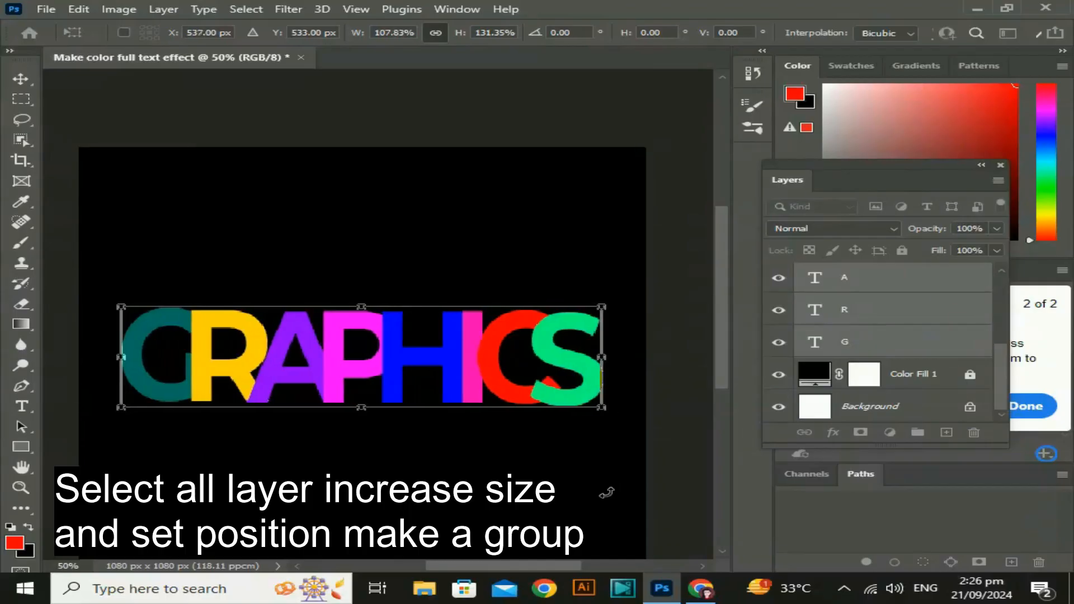
pyautogui.press('Right')
pyautogui.press('Right')
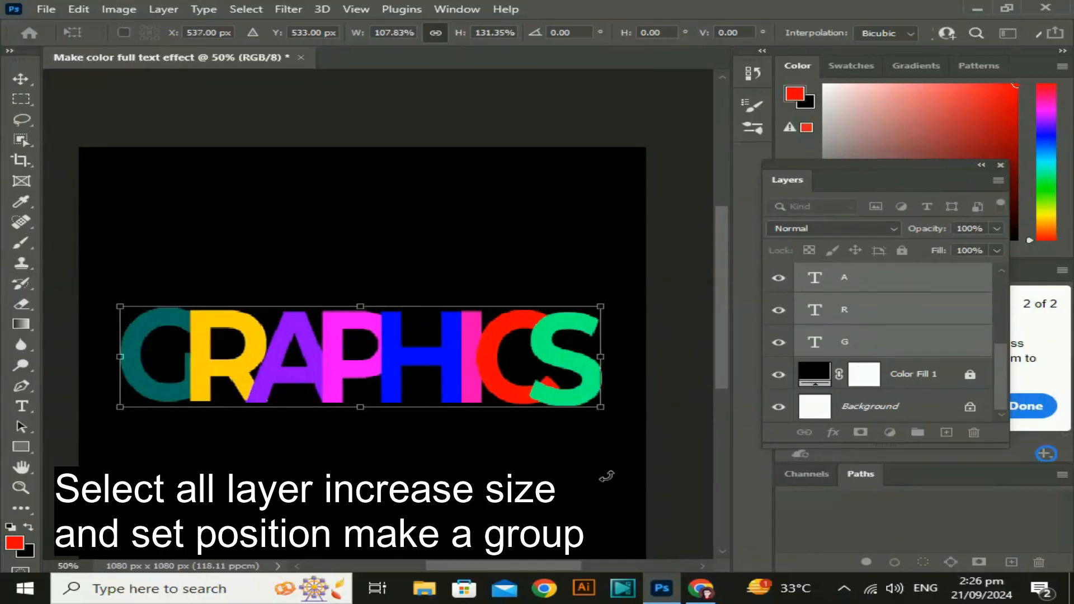
pyautogui.press('Return')
# Group the selected letter layers and duplicate the group
pyautogui.moveTo(508, 454); pyautogui.dragTo(488, 402)
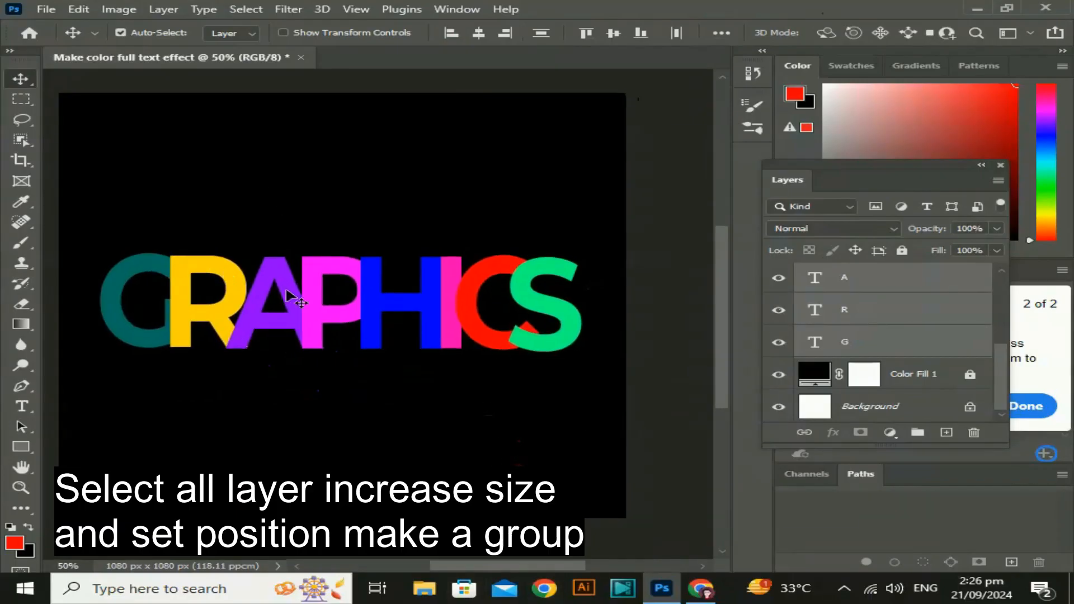
pyautogui.scroll(3, 869, 343)
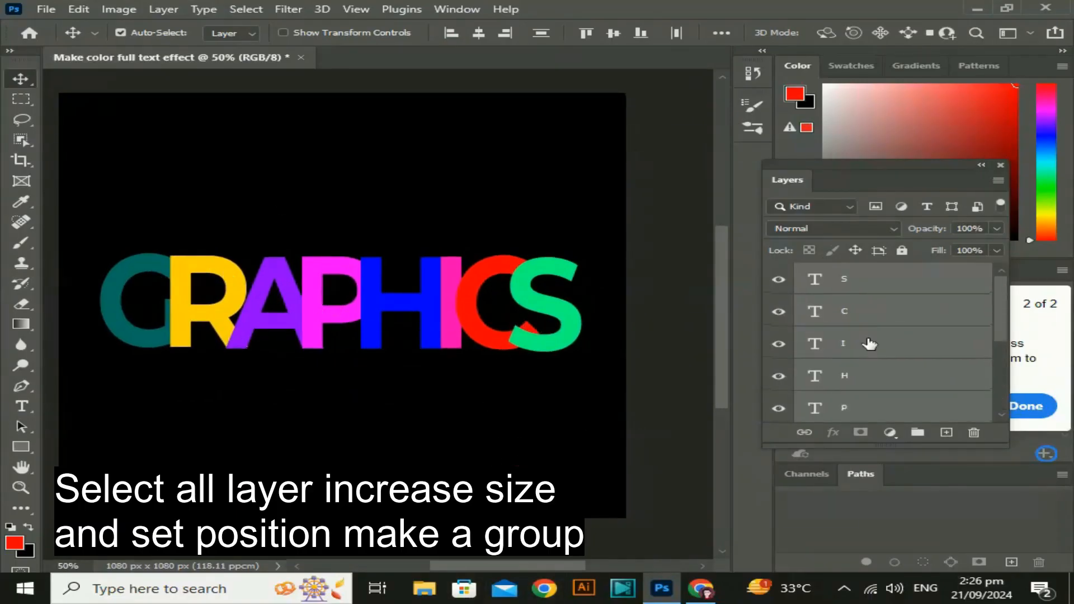
pyautogui.hotkey('ctrl', 'g')
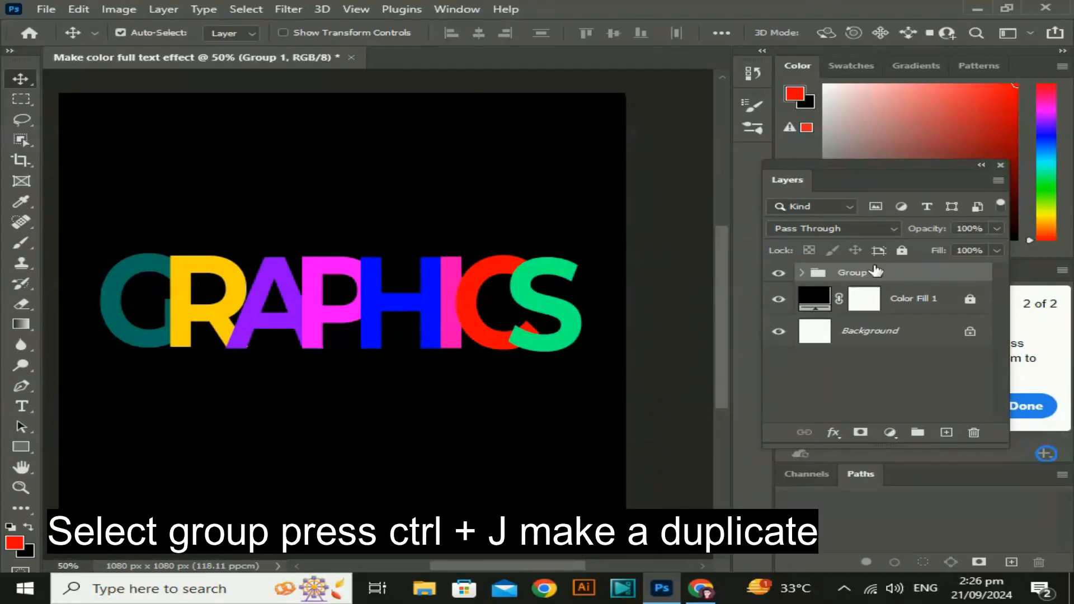
pyautogui.hotkey('ctrl', 'j')
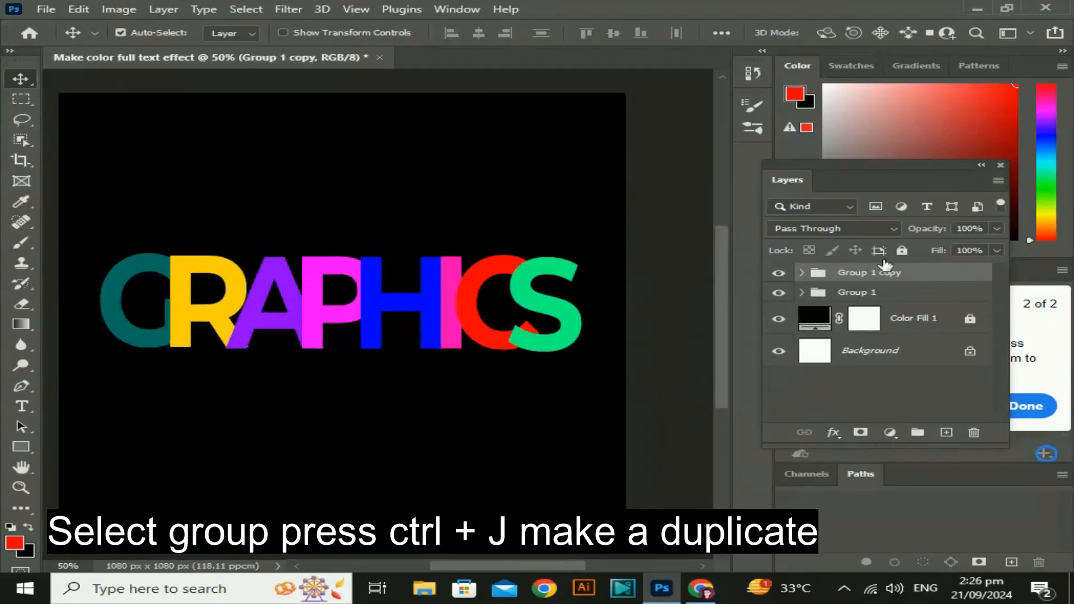
# Move the duplicated group straight down until only its top edge overlaps the bottom of the original word
pyautogui.hotkey('shift', 'Down')
pyautogui.hotkey('shift', 'Down')
pyautogui.hotkey('shift', 'Down')
pyautogui.hotkey('shift', 'Down')
pyautogui.hotkey('shift', 'Down')
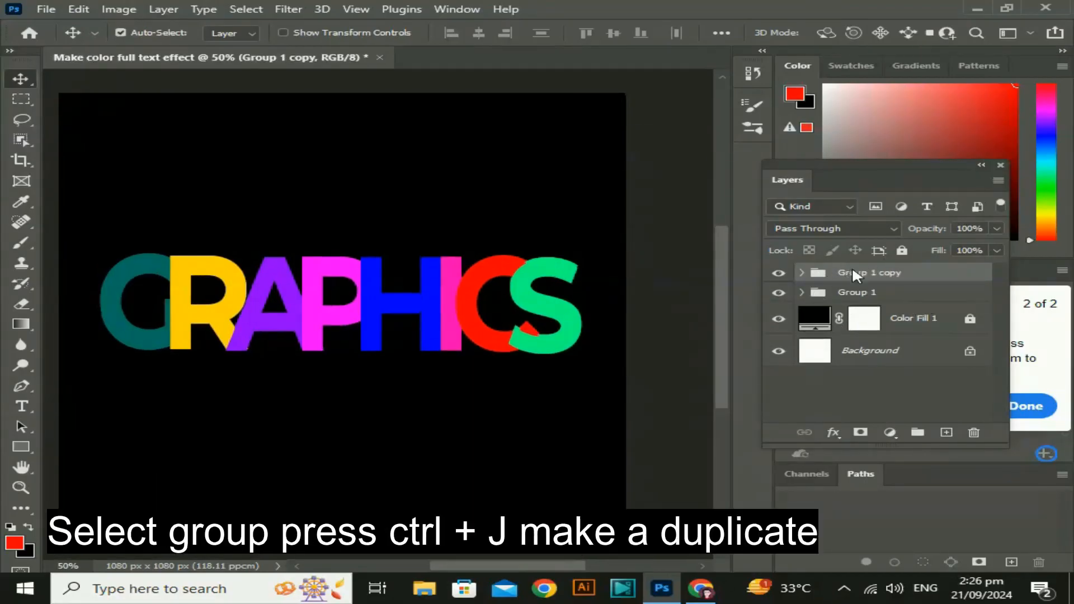
pyautogui.hotkey('shift', 'Down')
pyautogui.hotkey('shift', 'Down')
pyautogui.hotkey('shift', 'Down')
pyautogui.hotkey('shift', 'Down')
pyautogui.hotkey('shift', 'Down')
pyautogui.hotkey('shift', 'Down')
pyautogui.hotkey('shift', 'Down')
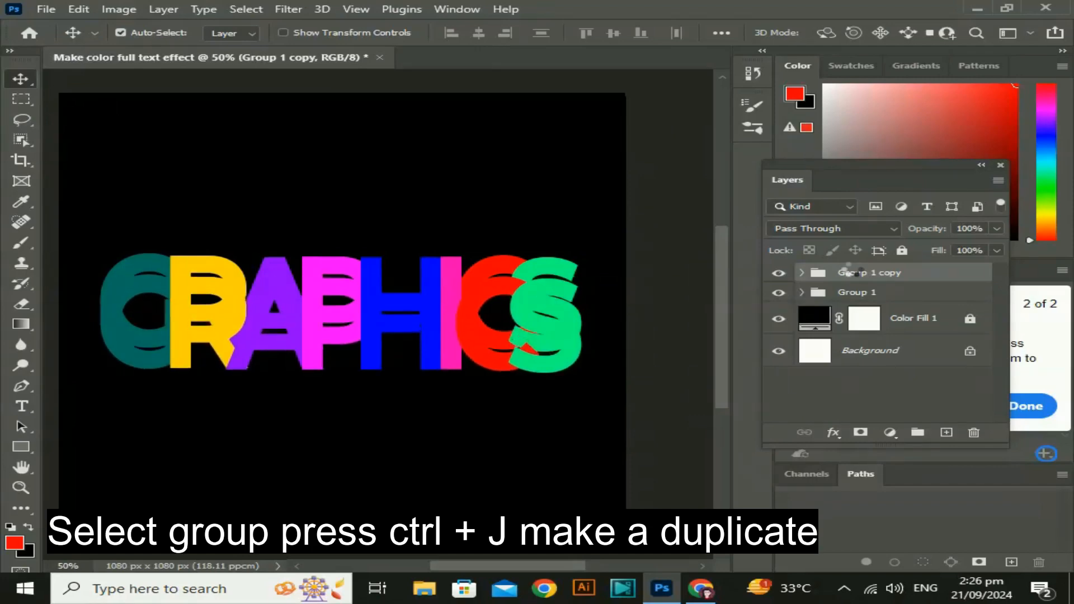
pyautogui.hotkey('shift', 'Down')
pyautogui.hotkey('shift', 'Down')
pyautogui.hotkey('shift', 'Down')
pyautogui.hotkey('shift', 'Down')
pyautogui.hotkey('shift', 'Down')
pyautogui.hotkey('shift', 'Down')
pyautogui.hotkey('shift', 'Down')
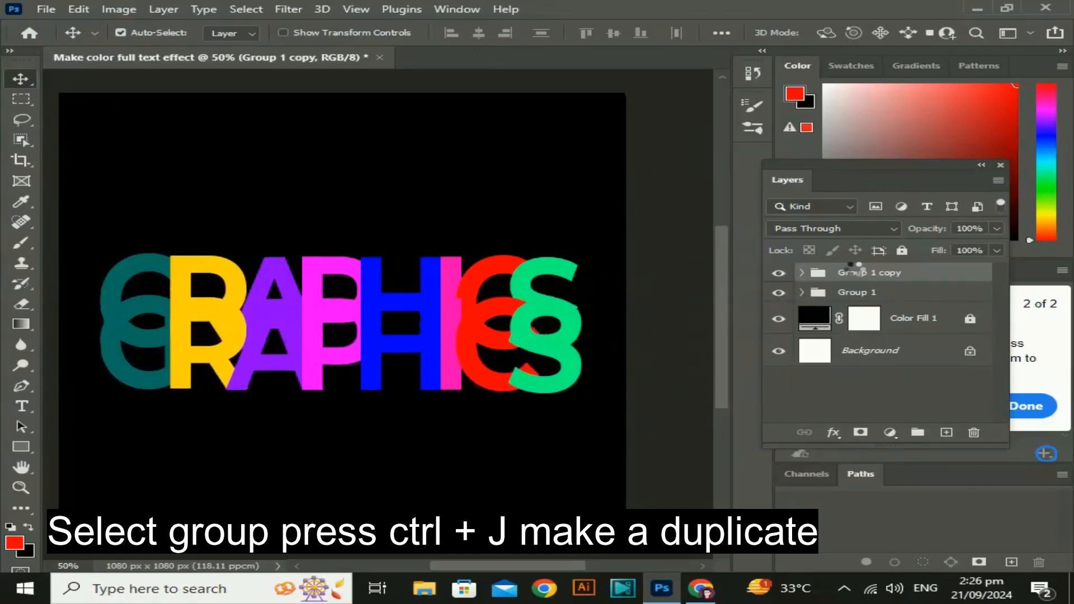
pyautogui.hotkey('shift', 'Down')
pyautogui.hotkey('shift', 'Down')
pyautogui.hotkey('shift', 'Down')
pyautogui.hotkey('shift', 'Down')
pyautogui.hotkey('shift', 'Down')
pyautogui.hotkey('shift', 'Down')
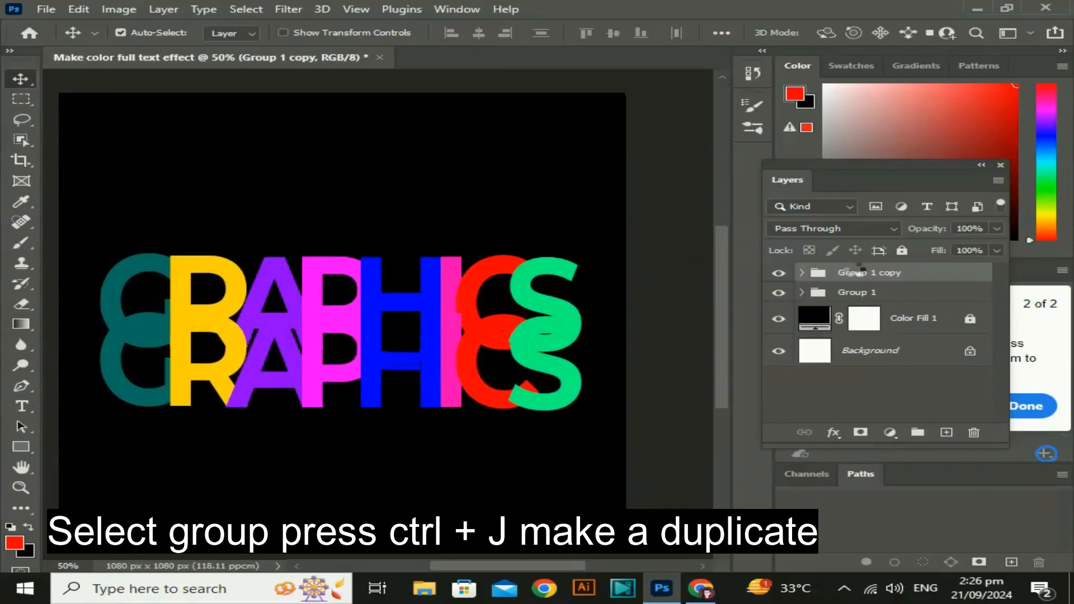
pyautogui.hotkey('shift', 'Down')
pyautogui.hotkey('shift', 'Down')
pyautogui.hotkey('shift', 'Down')
pyautogui.hotkey('shift', 'Down')
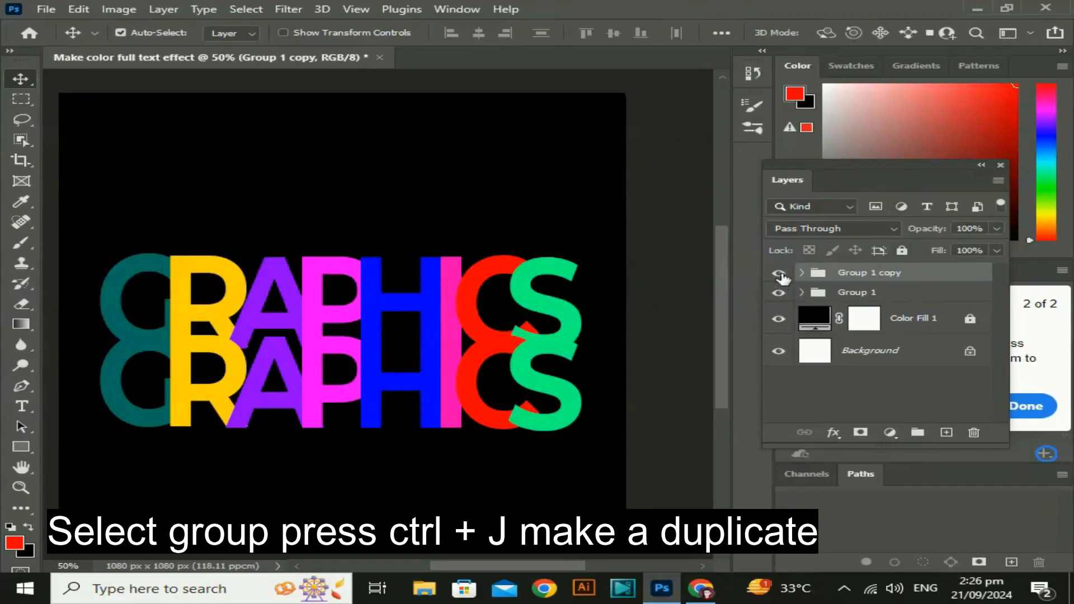
# Hide and expand the duplicated group, and add a layer mask to each of its S, C, I and H layers
pyautogui.click(779, 273)
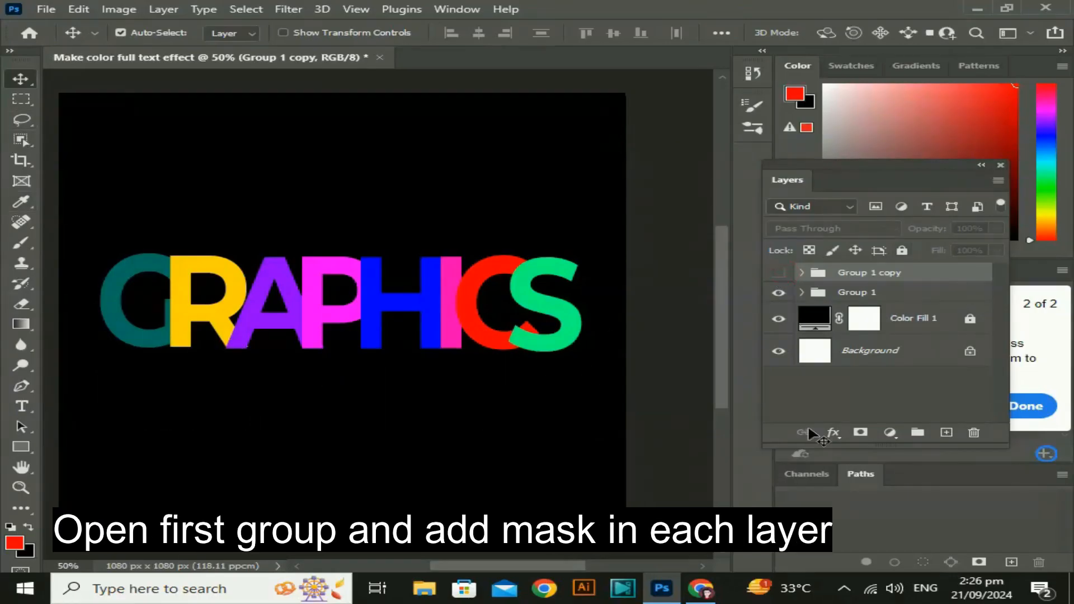
pyautogui.click(802, 273)
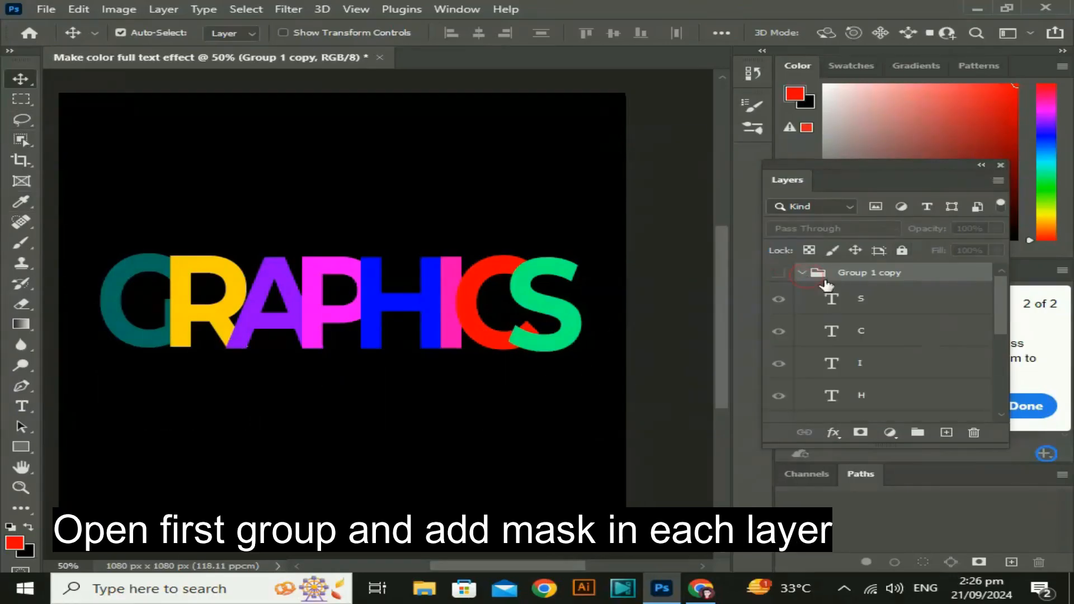
pyautogui.click(880, 304)
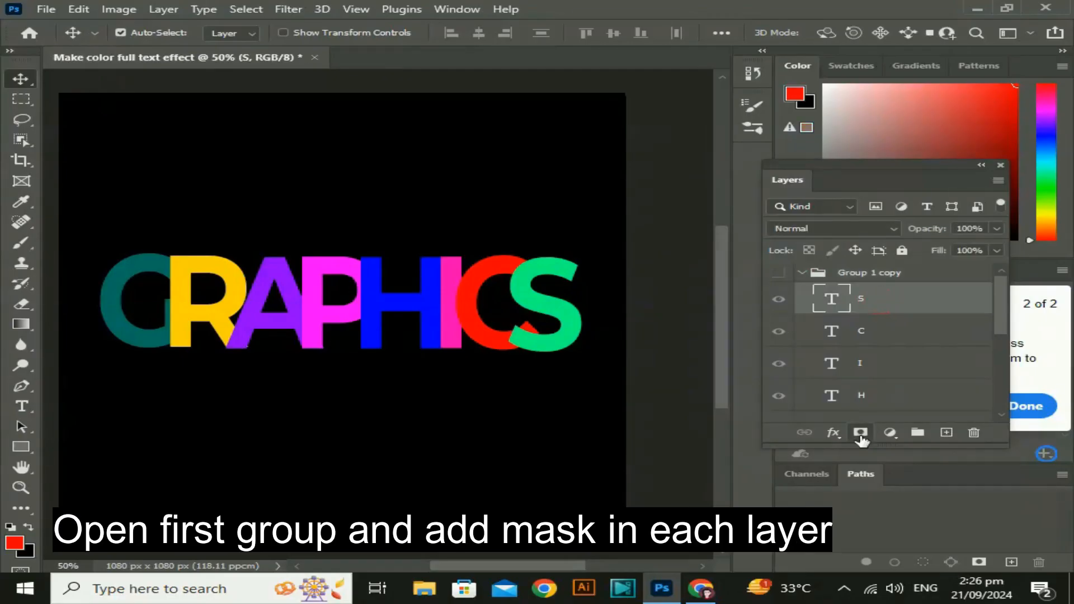
pyautogui.click(860, 434)
pyautogui.click(888, 336)
pyautogui.click(860, 432)
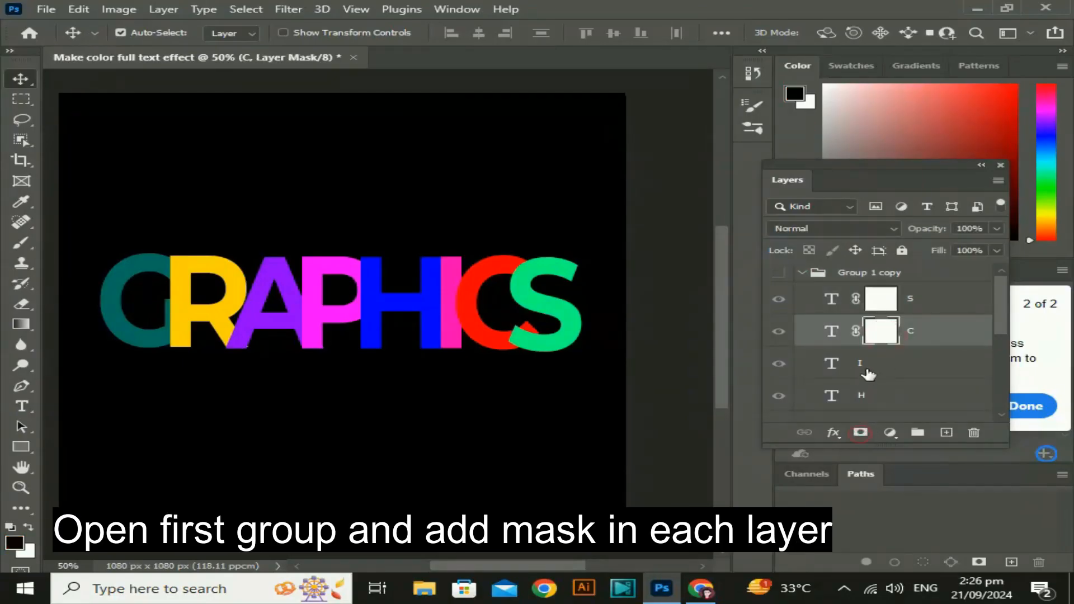
pyautogui.click(869, 363)
pyautogui.click(861, 432)
pyautogui.scroll(-1, 882, 388)
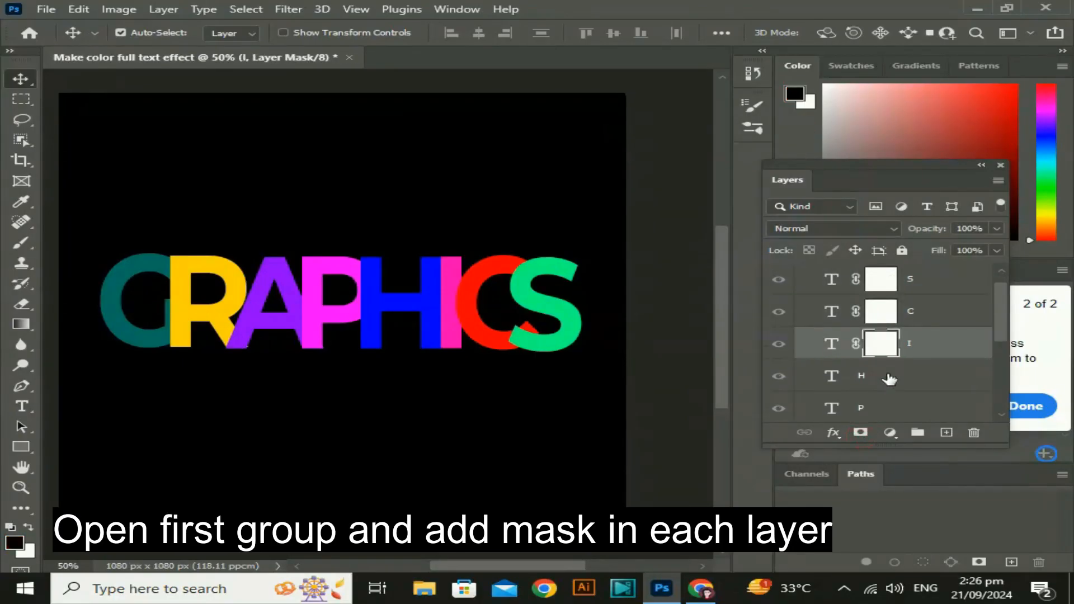
pyautogui.click(889, 377)
pyautogui.click(860, 432)
# Add a layer mask to each of the P, A, R and G layers in the duplicated group
pyautogui.scroll(-1, 892, 393)
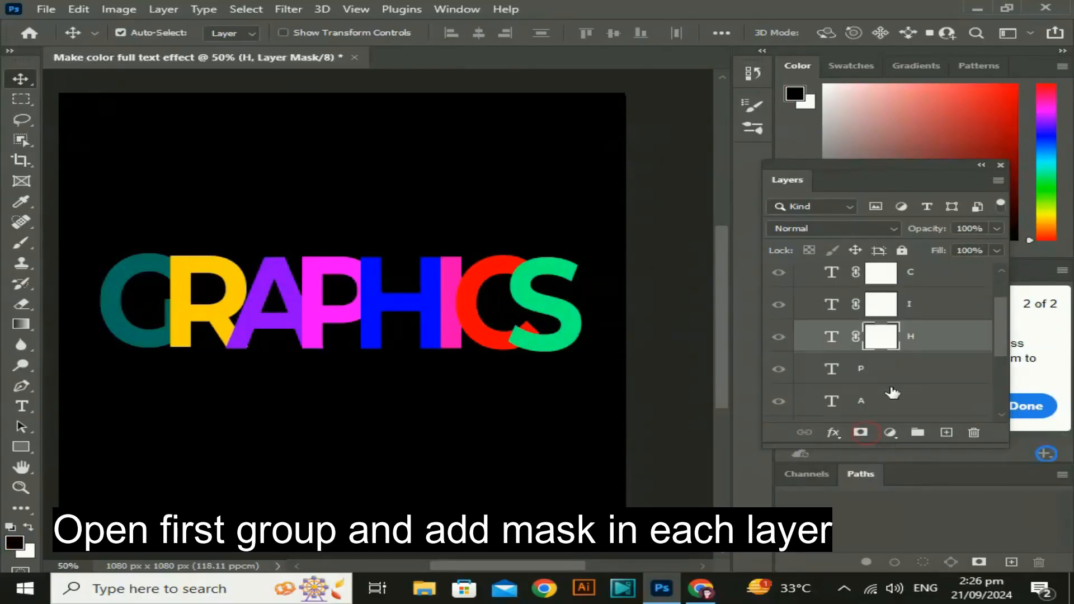
pyautogui.click(891, 369)
pyautogui.click(860, 432)
pyautogui.scroll(-1, 887, 399)
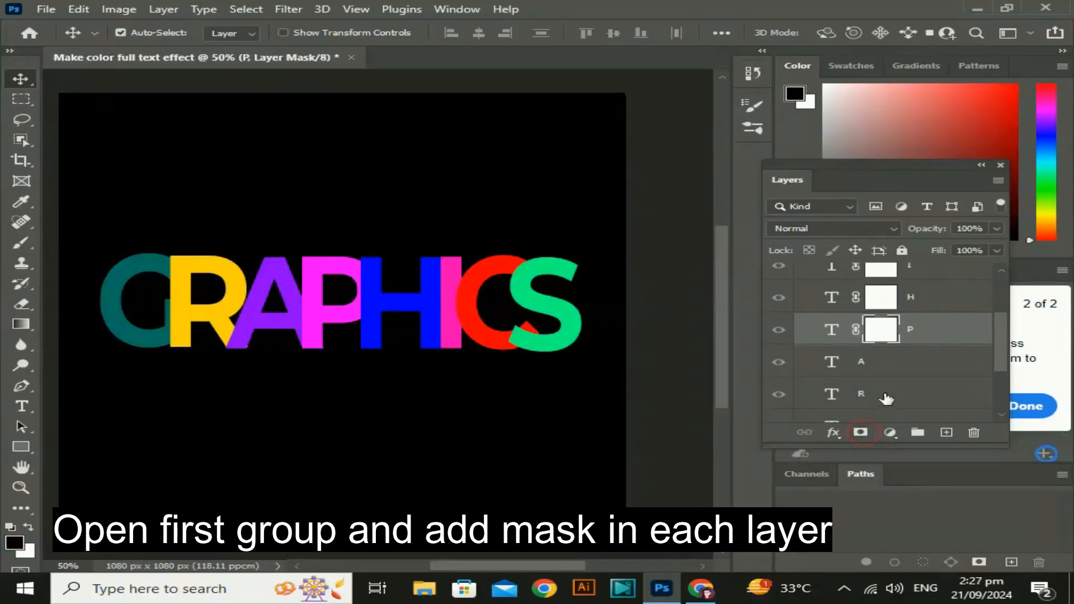
pyautogui.click(888, 367)
pyautogui.click(860, 432)
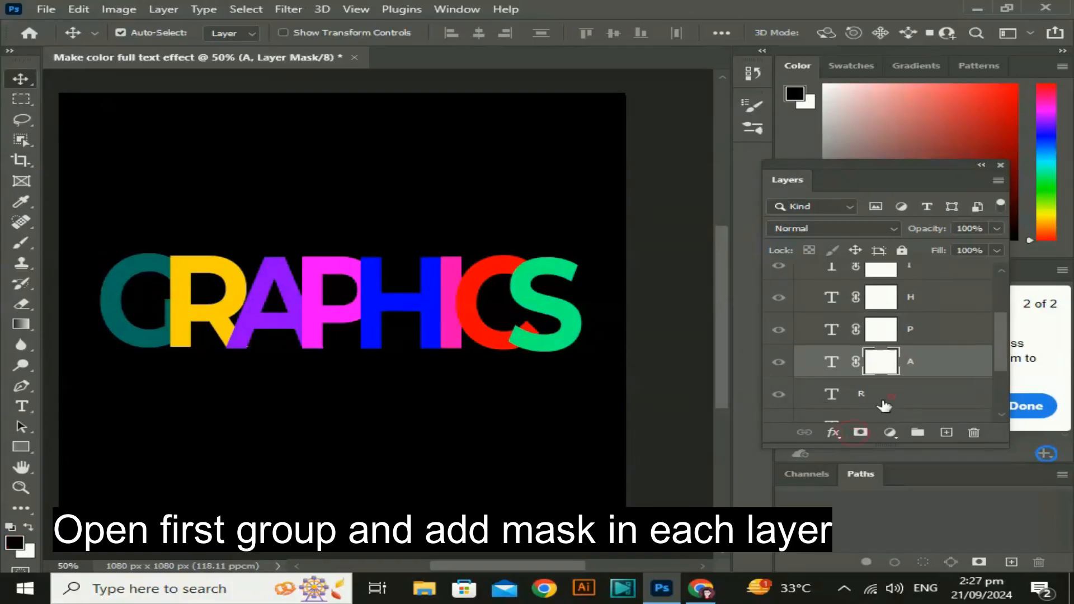
pyautogui.click(892, 396)
pyautogui.click(860, 432)
pyautogui.scroll(-1, 888, 403)
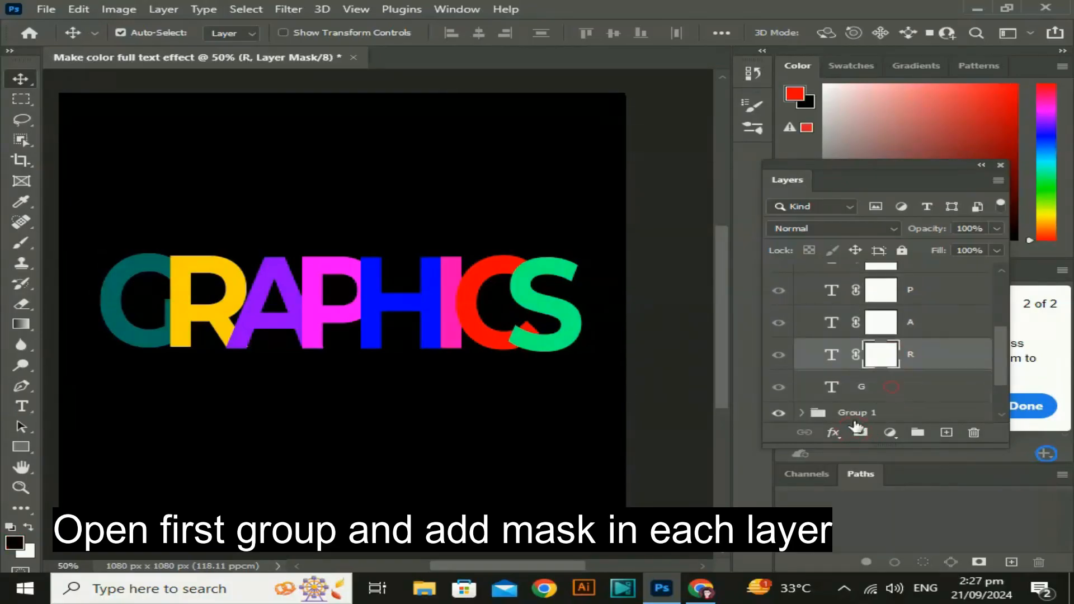
pyautogui.click(892, 386)
pyautogui.click(866, 432)
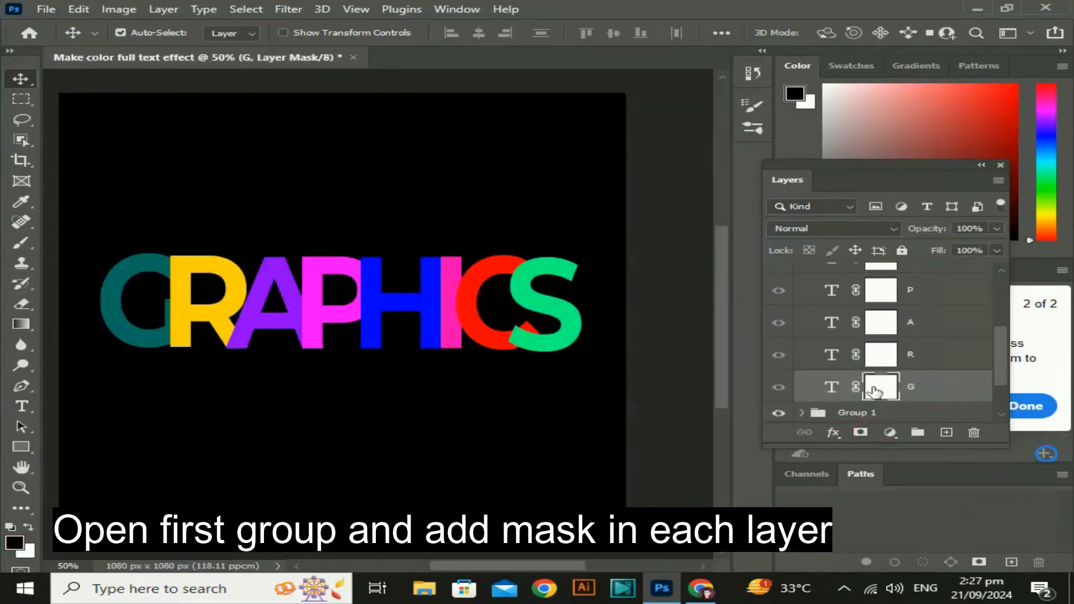
# Paint a black Brush stroke on the G layer's mask along the strip where the G meets the R
pyautogui.click(25, 244)
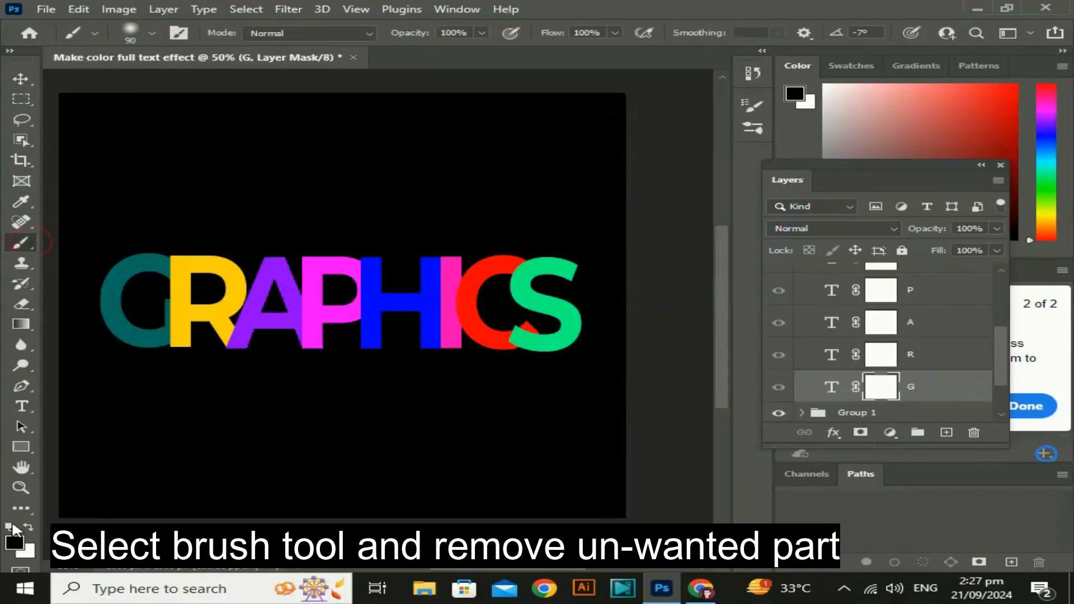
pyautogui.scroll(-2, 147, 332)
pyautogui.moveTo(171, 240); pyautogui.dragTo(178, 328)
pyautogui.click(30, 527)
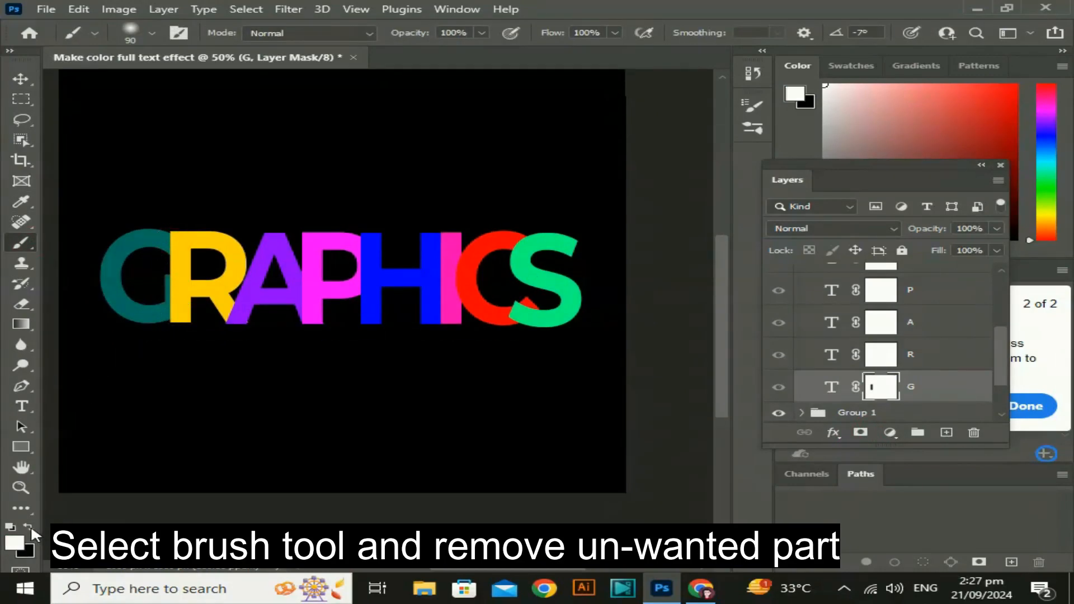
pyautogui.click(30, 528)
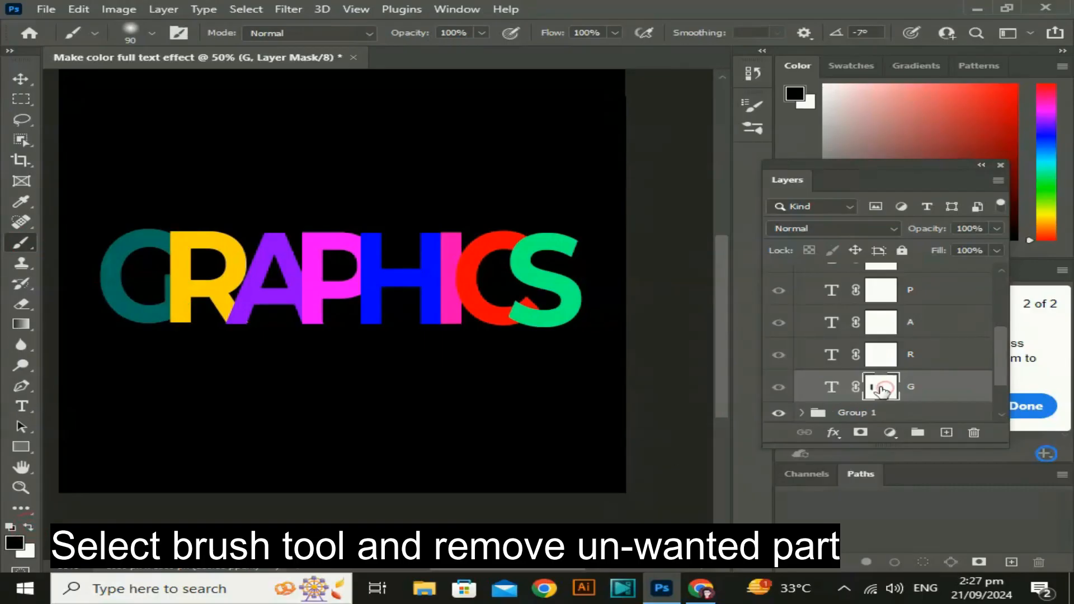
# Show the duplicated group again and delete the original Group 1
pyautogui.scroll(3, 942, 349)
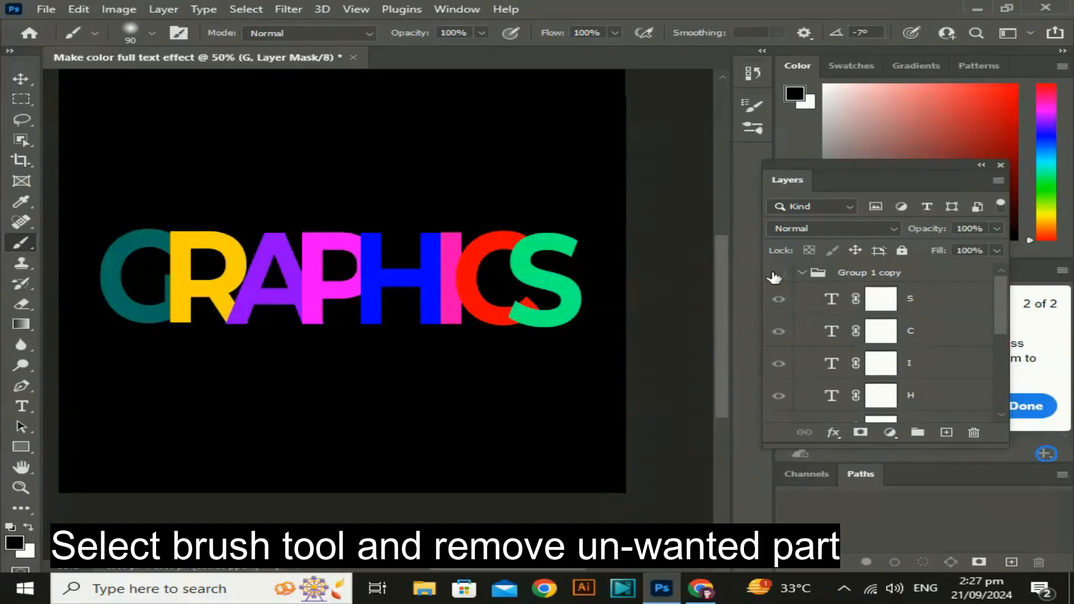
pyautogui.click(778, 274)
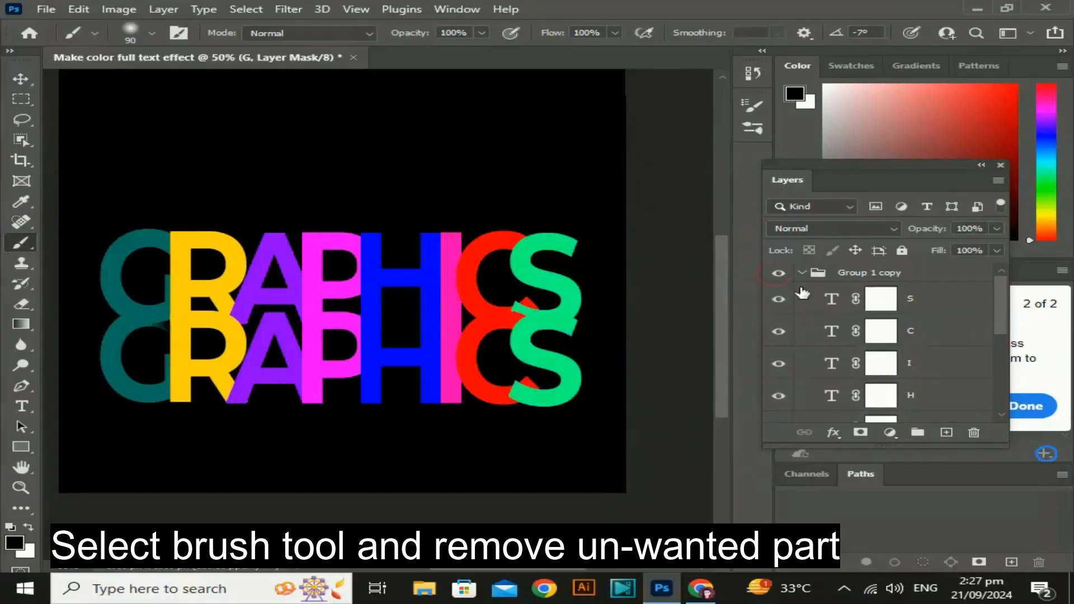
pyautogui.scroll(-5, 849, 316)
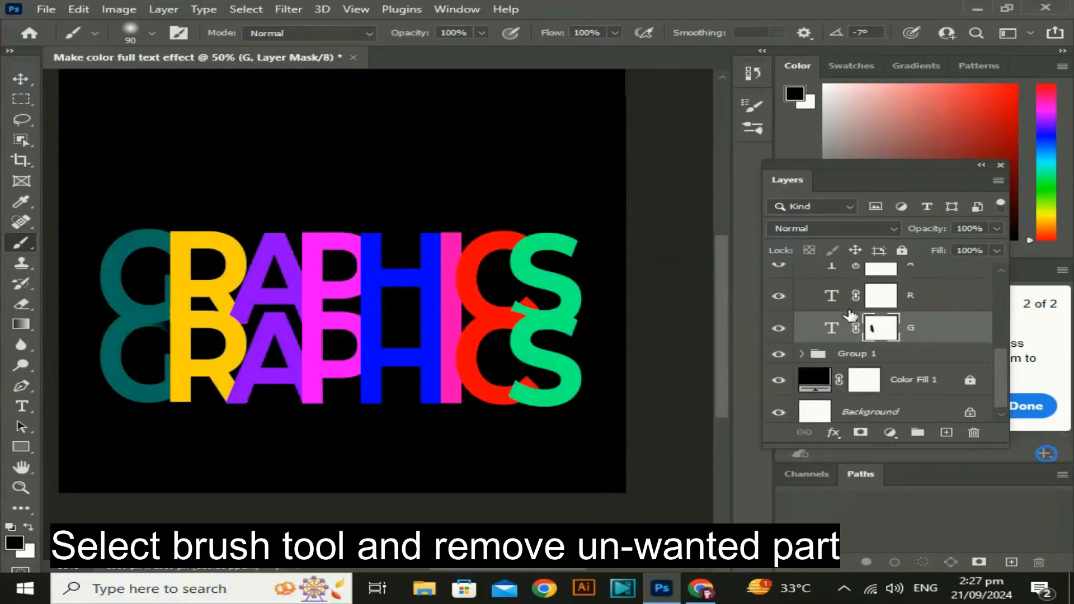
pyautogui.click(863, 358)
pyautogui.press('Delete')
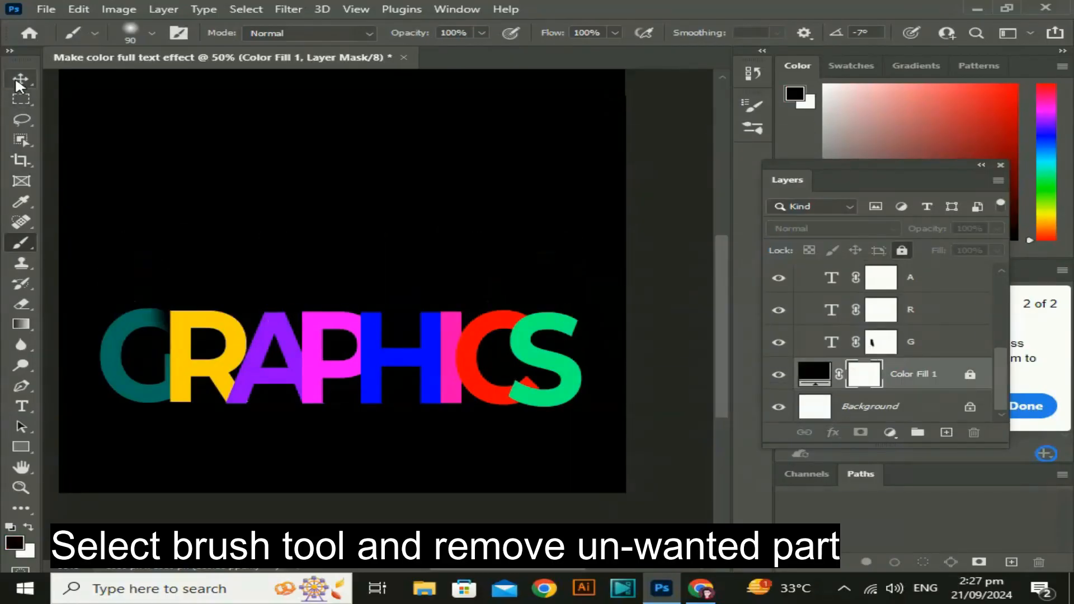
pyautogui.moveTo(198, 372); pyautogui.dragTo(280, 386)
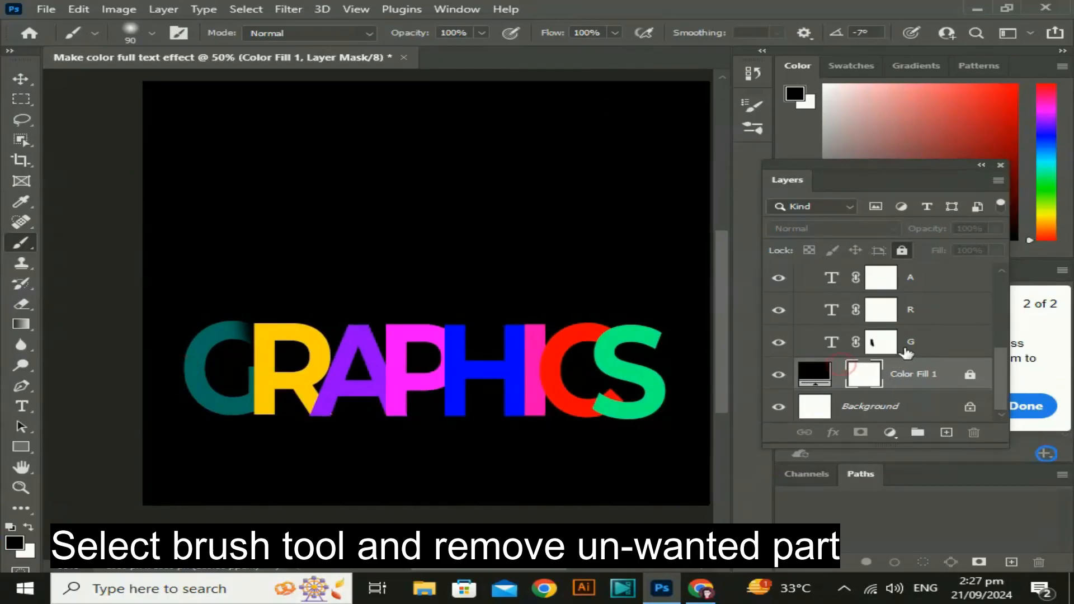
# Paint black Brush strokes on the G layer's mask where it meets the R, and on the R layer's mask where it meets the A
pyautogui.click(882, 341)
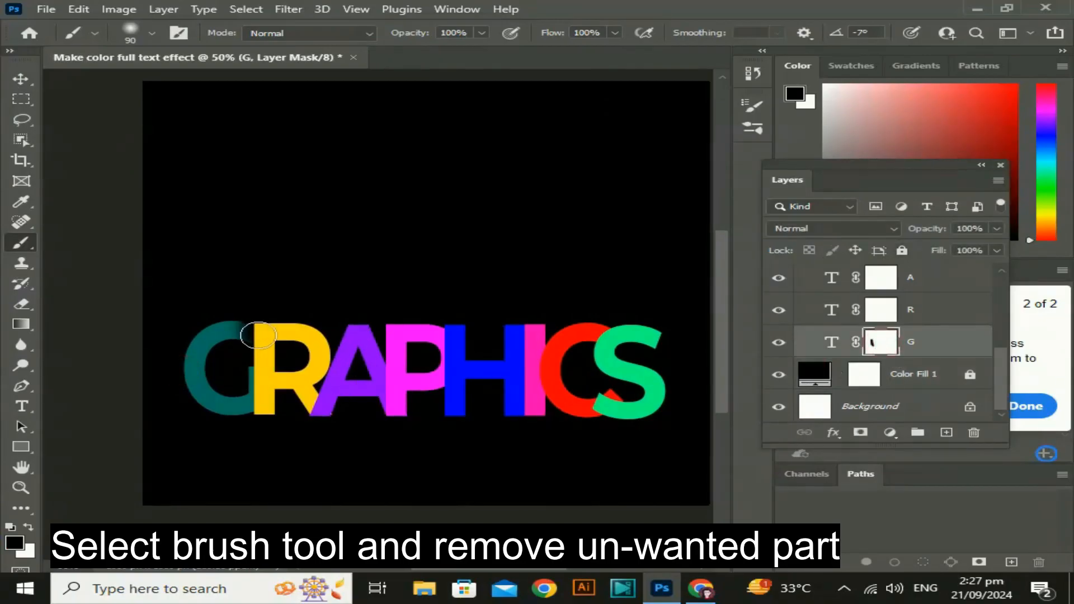
pyautogui.moveTo(259, 335)
pyautogui.mouseDown()
pyautogui.moveTo(272, 400)
pyautogui.moveTo(246, 366)
pyautogui.moveTo(264, 337)
pyautogui.moveTo(263, 414)
pyautogui.mouseUp()
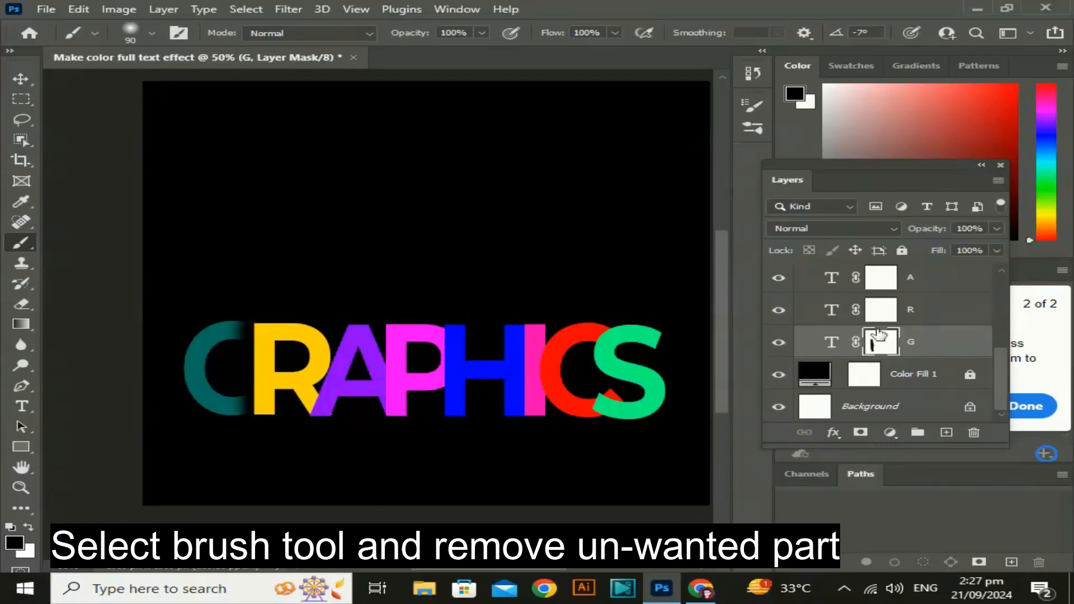
pyautogui.click(882, 309)
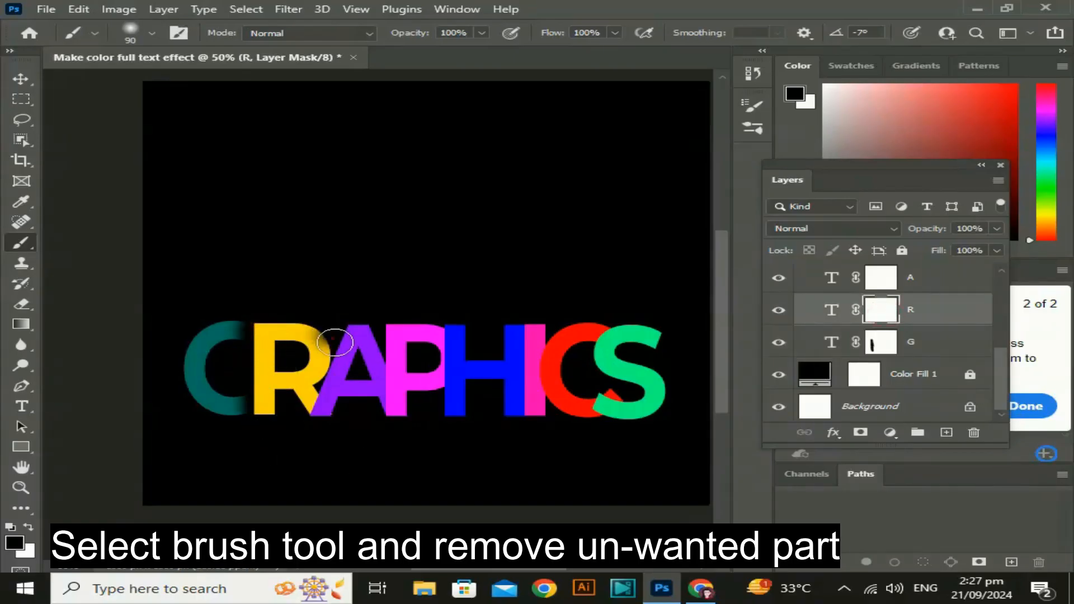
pyautogui.moveTo(333, 335); pyautogui.dragTo(331, 439)
pyautogui.moveTo(333, 390); pyautogui.dragTo(324, 460)
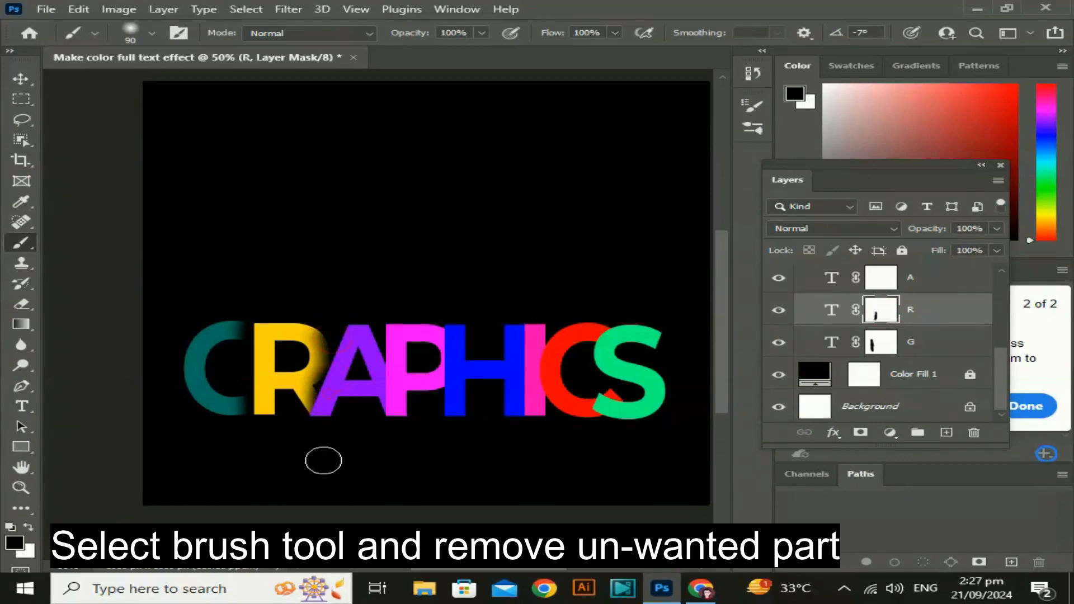
pyautogui.moveTo(336, 335); pyautogui.dragTo(333, 432)
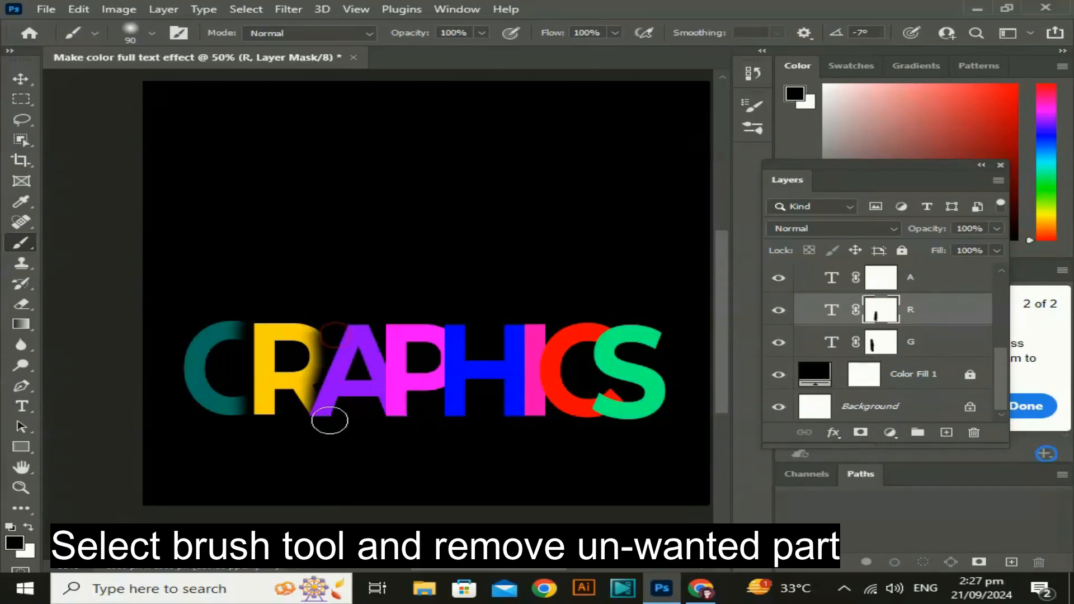
# Brush black on the A layer's mask along its edge with the P, and on the P layer's mask along its edge with the H
pyautogui.click(890, 289)
pyautogui.moveTo(374, 320); pyautogui.dragTo(408, 446)
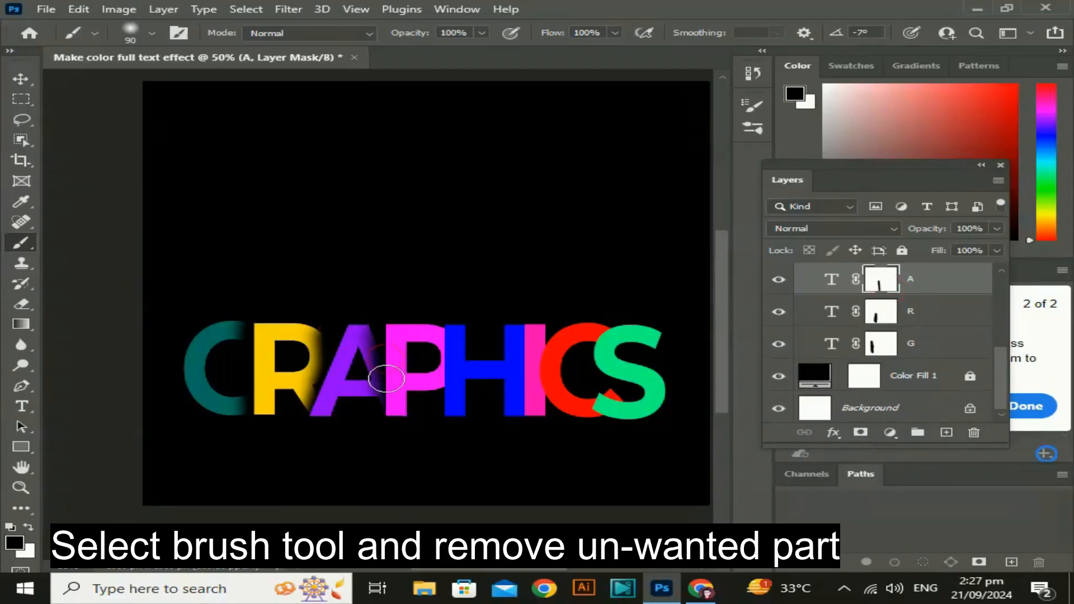
pyautogui.moveTo(387, 379); pyautogui.dragTo(398, 406)
pyautogui.scroll(1, 862, 322)
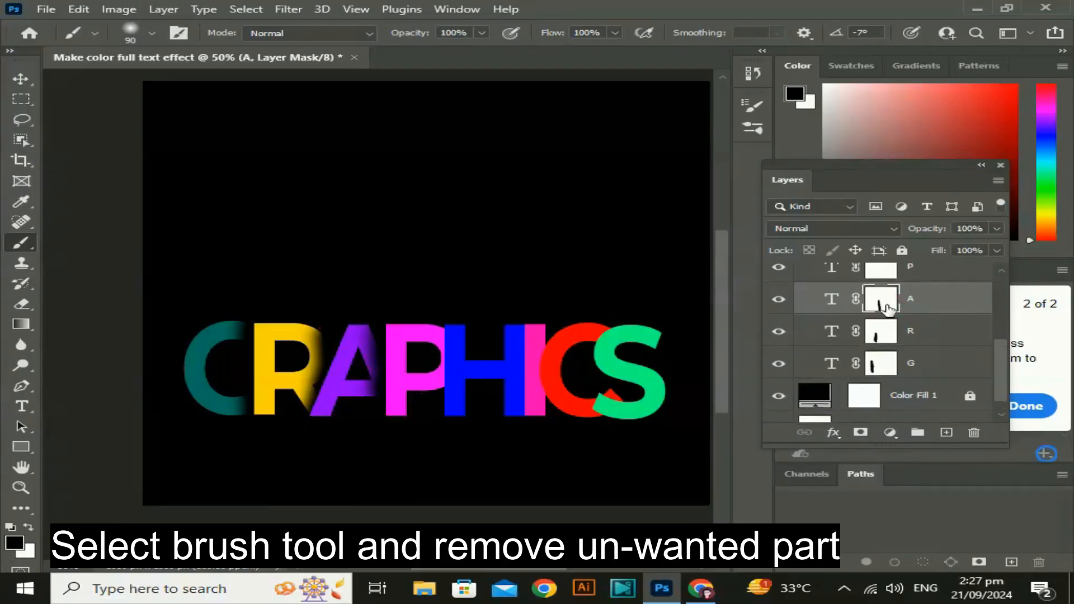
pyautogui.scroll(1, 883, 278)
pyautogui.click(883, 278)
pyautogui.moveTo(451, 319); pyautogui.dragTo(472, 427)
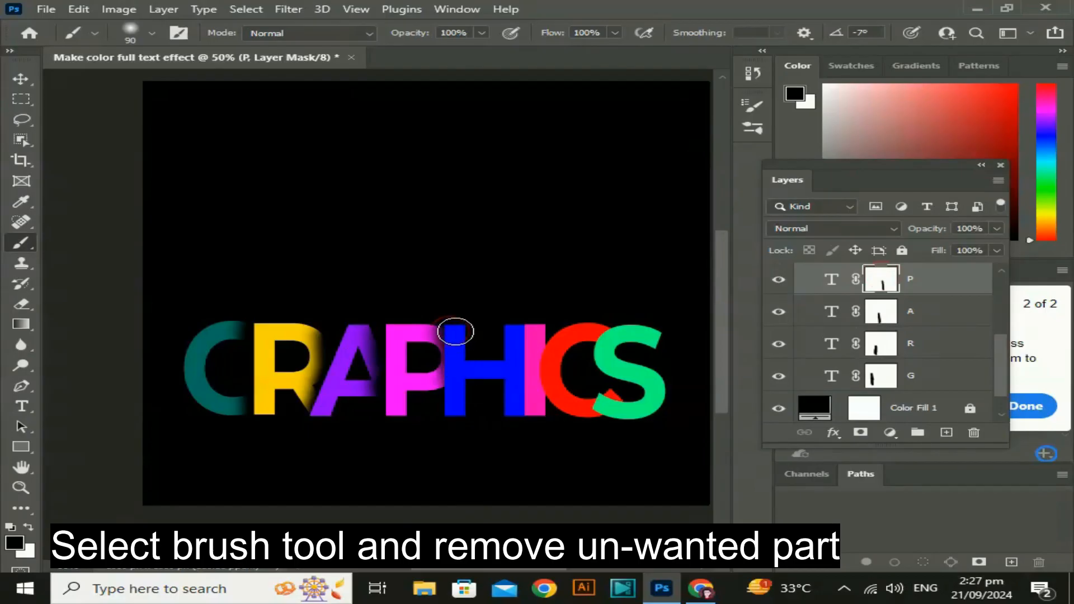
pyautogui.moveTo(456, 332)
pyautogui.mouseDown()
pyautogui.moveTo(470, 444)
pyautogui.moveTo(455, 371)
pyautogui.moveTo(460, 434)
pyautogui.moveTo(464, 401)
pyautogui.moveTo(473, 448)
pyautogui.mouseUp()
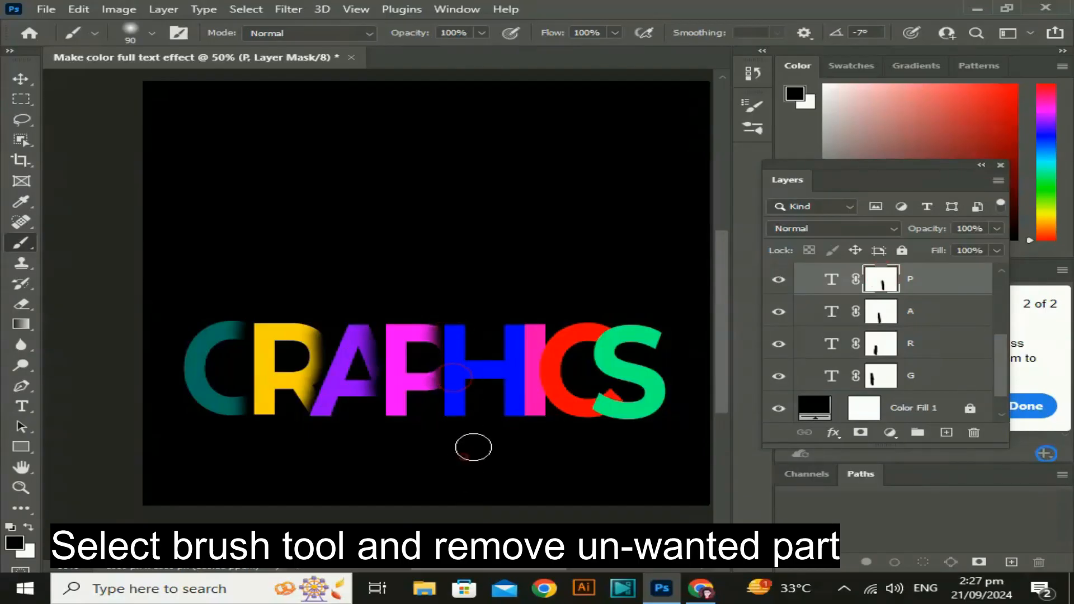
# Paint the H layer's mask black along the strip beside the I, and the I layer's mask along the strip beside the C
pyautogui.scroll(2, 900, 294)
pyautogui.click(882, 306)
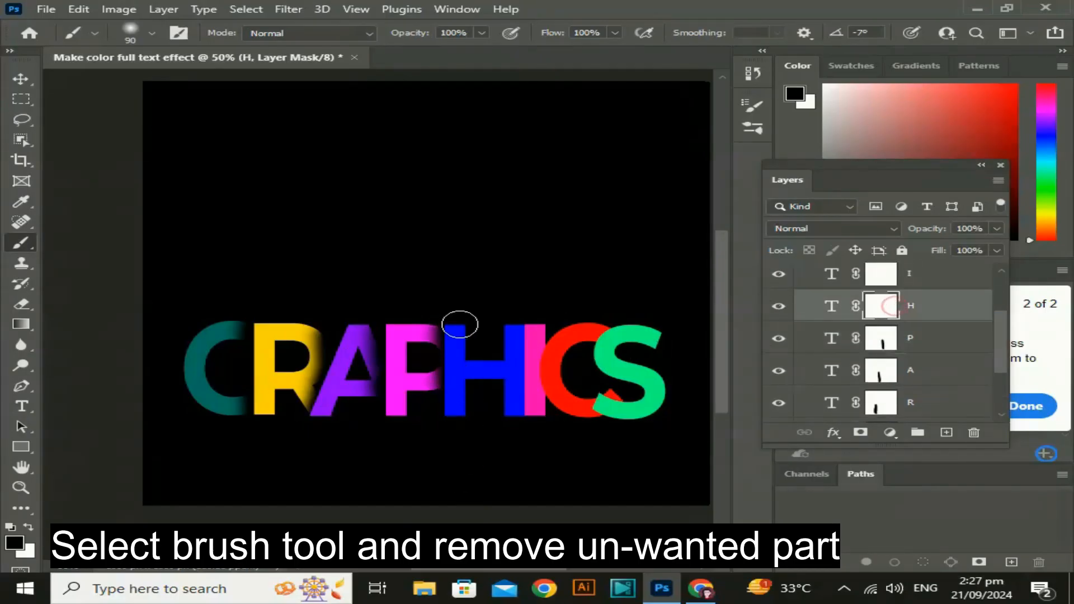
pyautogui.moveTo(517, 330)
pyautogui.mouseDown()
pyautogui.moveTo(532, 448)
pyautogui.moveTo(536, 344)
pyautogui.mouseUp()
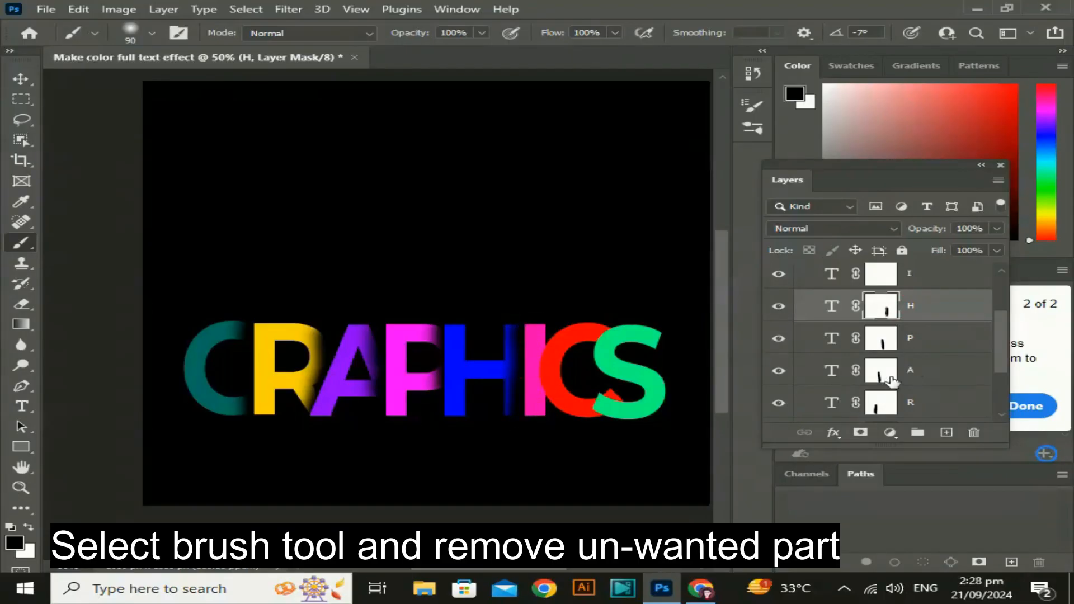
pyautogui.scroll(1, 890, 377)
pyautogui.click(886, 316)
pyautogui.moveTo(566, 343)
pyautogui.mouseDown()
pyautogui.moveTo(559, 440)
pyautogui.moveTo(546, 371)
pyautogui.moveTo(554, 347)
pyautogui.moveTo(565, 429)
pyautogui.mouseUp()
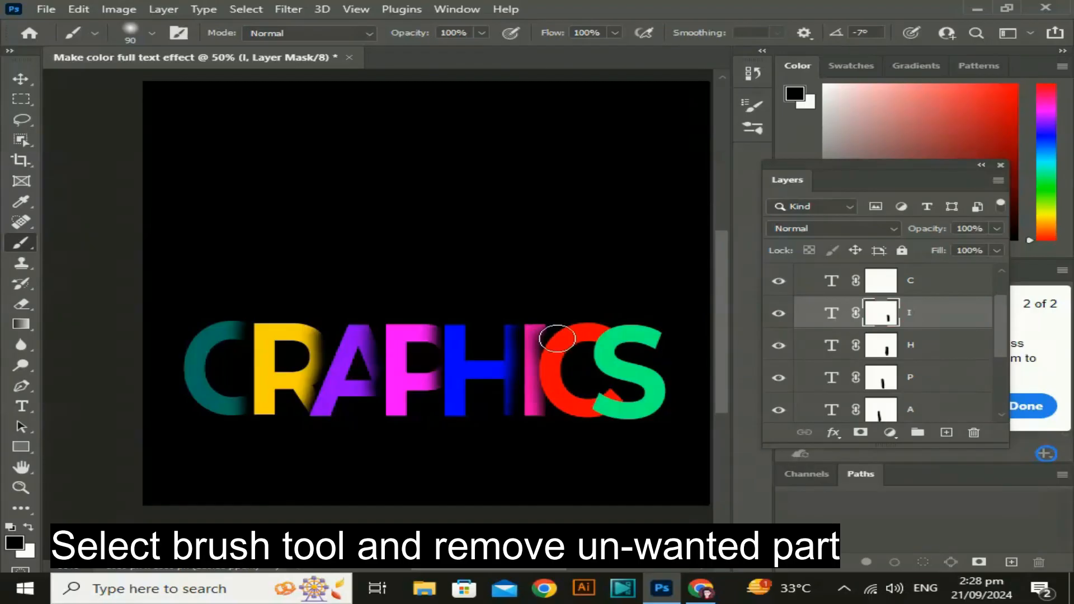
# Mask out the parts of the C that overlap the S by painting black on the C layer's mask
pyautogui.scroll(1, 855, 328)
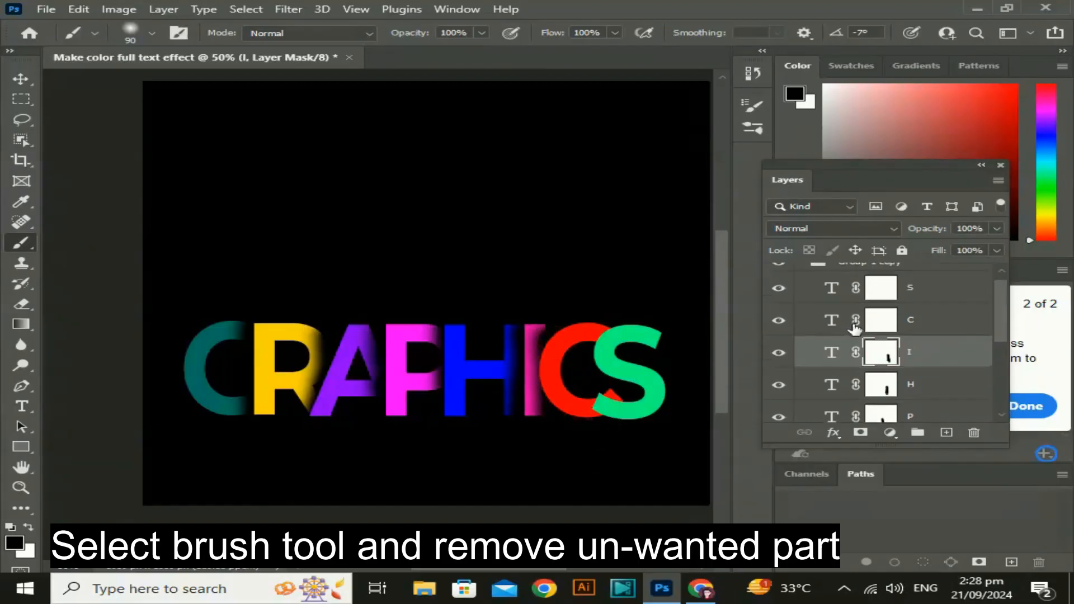
pyautogui.click(886, 320)
pyautogui.moveTo(629, 335); pyautogui.dragTo(628, 358)
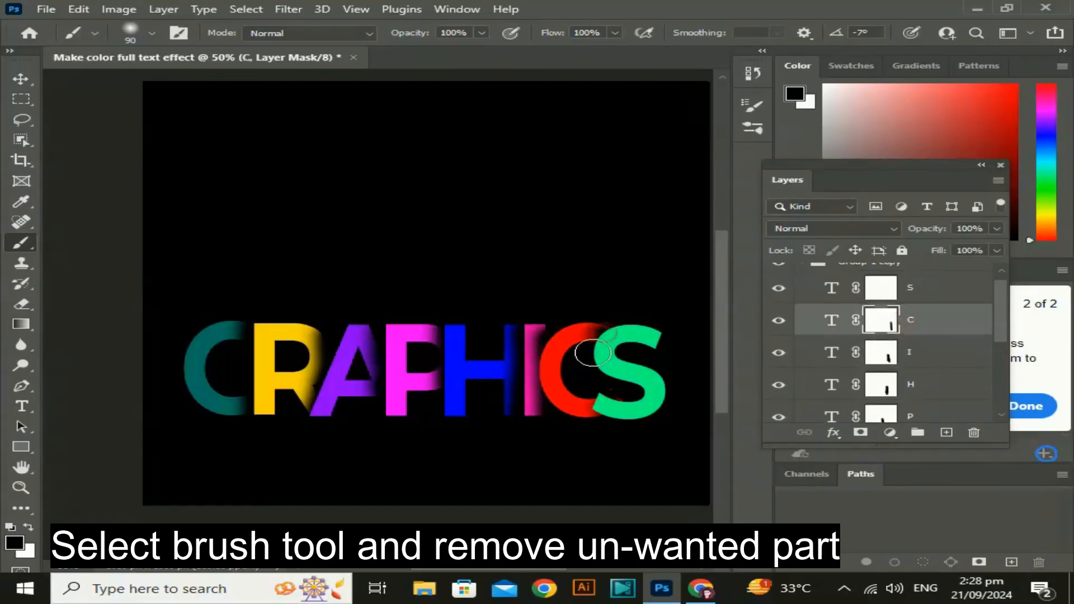
pyautogui.moveTo(616, 402)
pyautogui.mouseDown()
pyautogui.moveTo(604, 361)
pyautogui.moveTo(622, 429)
pyautogui.moveTo(601, 400)
pyautogui.moveTo(612, 432)
pyautogui.moveTo(603, 331)
pyautogui.mouseUp()
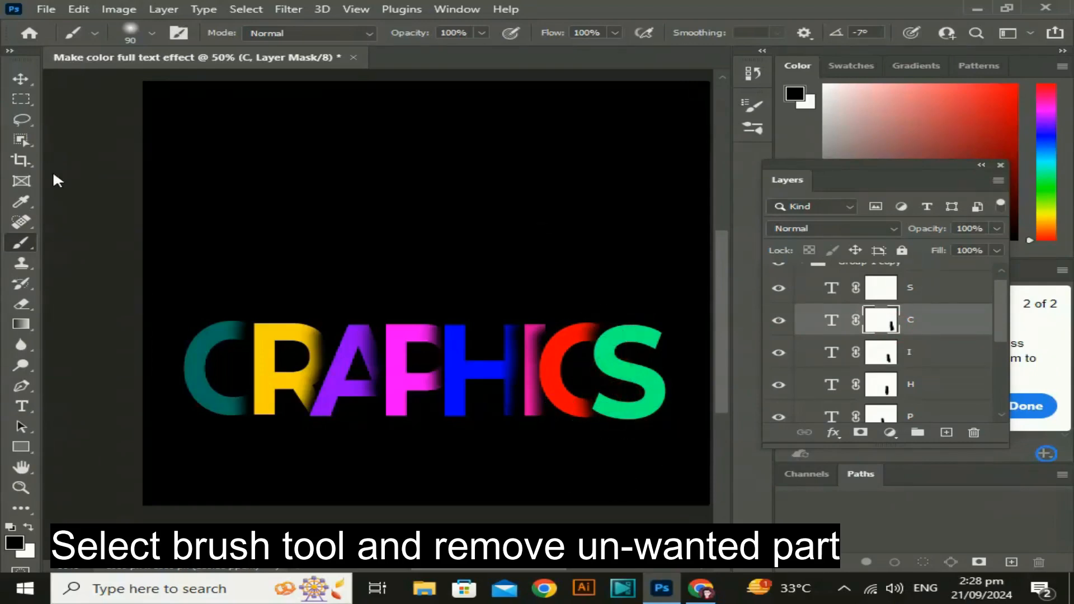
# Collapse the masked letter group and move the whole group straight up to slightly above the middle of the canvas
pyautogui.click(22, 79)
pyautogui.hotkey('ctrl', '-')
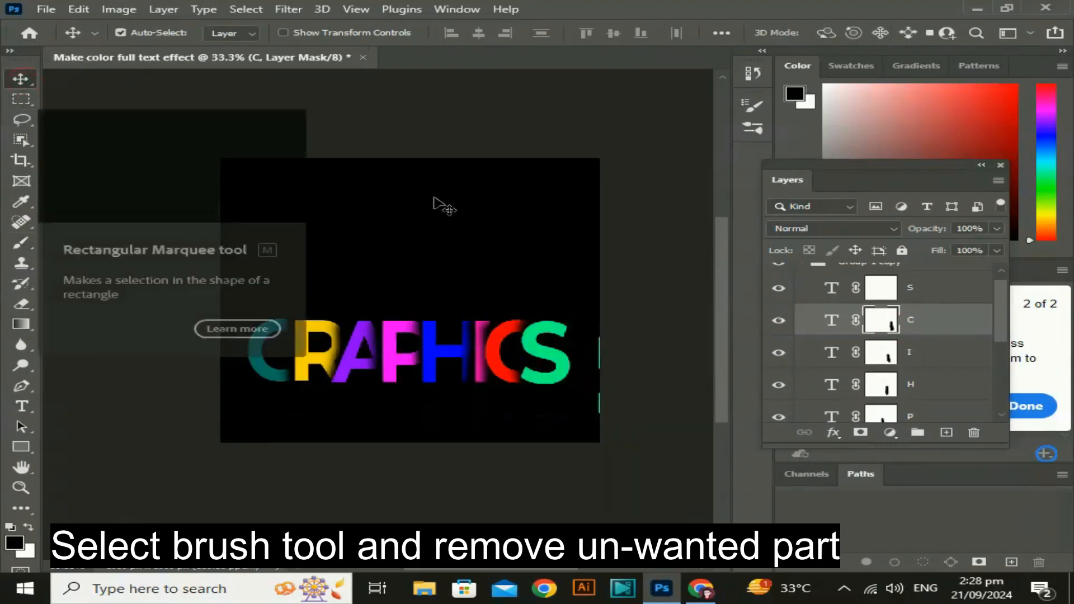
pyautogui.scroll(1, 852, 357)
pyautogui.click(815, 275)
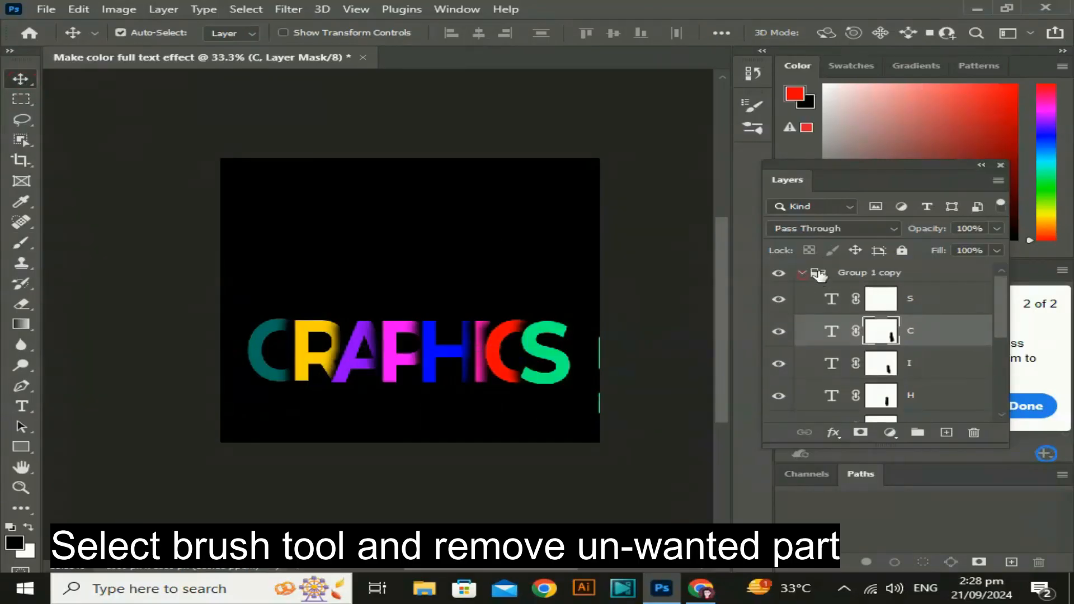
pyautogui.click(801, 273)
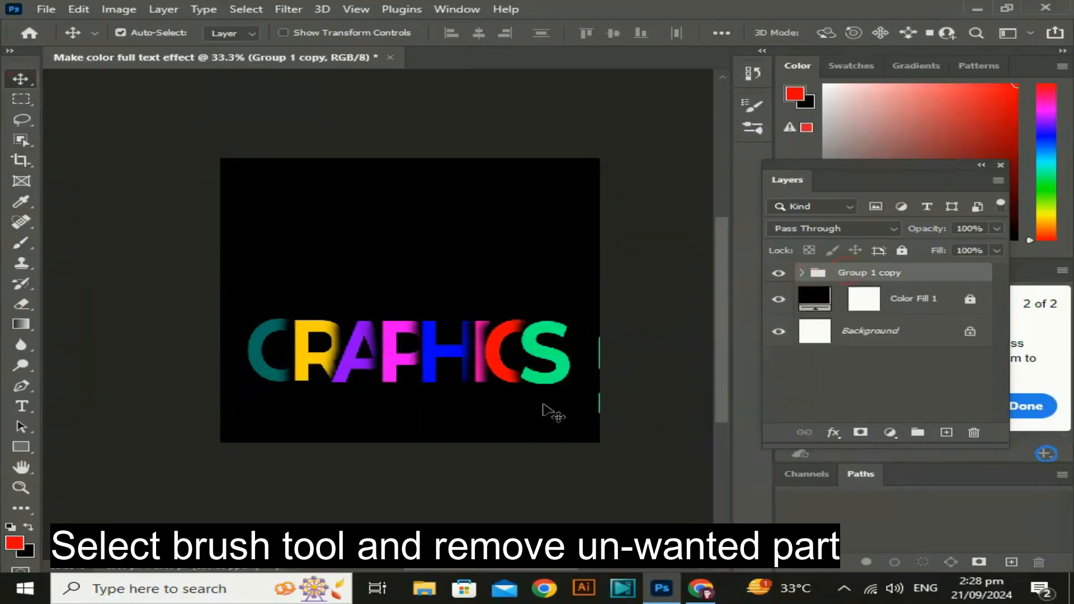
pyautogui.moveTo(677, 490); pyautogui.dragTo(655, 473)
pyautogui.hotkey('shift', 'Up')
pyautogui.hotkey('shift', 'Up')
pyautogui.hotkey('shift', 'Up')
pyautogui.hotkey('shift', 'Up')
pyautogui.hotkey('shift', 'Up')
pyautogui.hotkey('shift', 'Up')
pyautogui.hotkey('shift', 'Up')
pyautogui.hotkey('shift', 'Up')
pyautogui.hotkey('shift', 'Up')
pyautogui.hotkey('shift', 'Up')
pyautogui.hotkey('shift', 'Up')
pyautogui.hotkey('shift', 'Up')
pyautogui.hotkey('shift', 'Up')
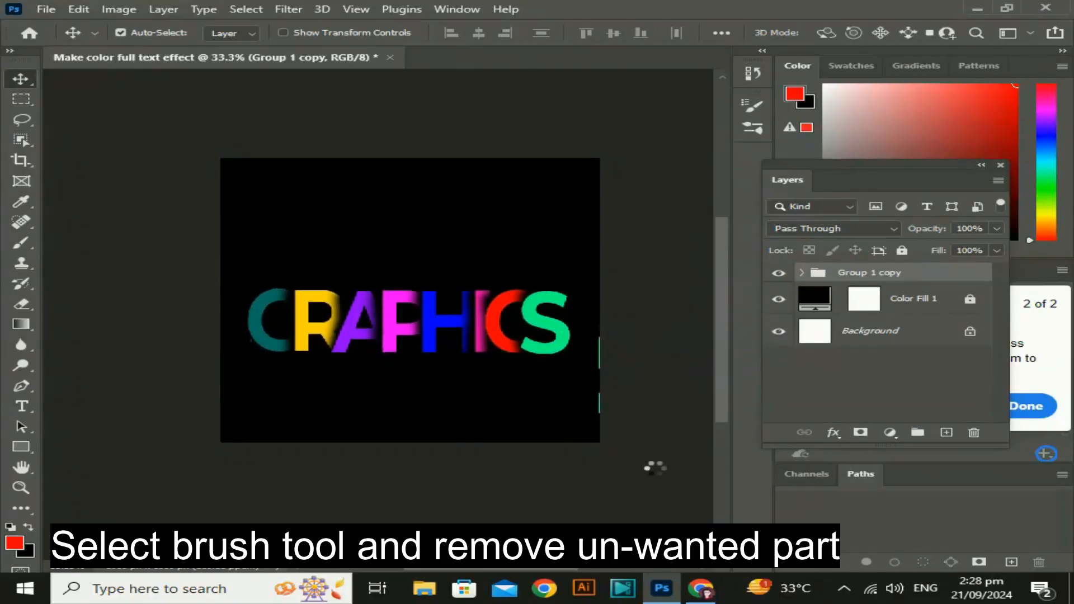
pyautogui.hotkey('shift', 'Up')
pyautogui.hotkey('shift', 'Up')
pyautogui.hotkey('shift', 'Up')
pyautogui.hotkey('shift', 'Up')
pyautogui.hotkey('shift', 'Up')
pyautogui.hotkey('shift', 'Up')
pyautogui.hotkey('shift', 'Up')
pyautogui.hotkey('shift', 'Up')
pyautogui.hotkey('shift', 'Up')
pyautogui.hotkey('shift', 'Up')
pyautogui.hotkey('shift', 'Up')
pyautogui.hotkey('shift', 'Up')
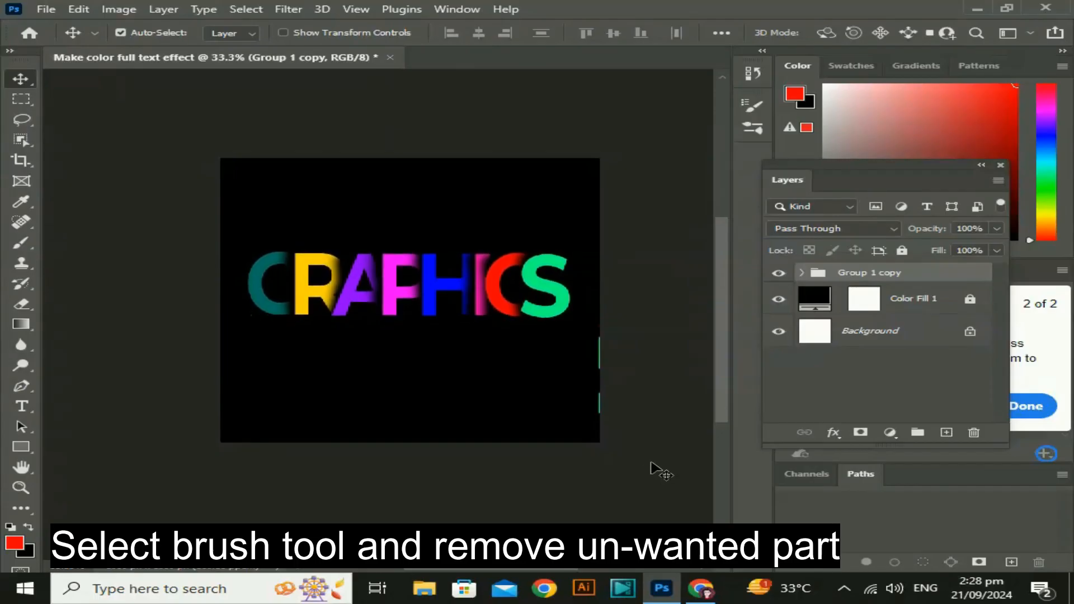
# Duplicate the letter group and move the copy straight down to about Y 687 px
pyautogui.hotkey('ctrl', 'j')
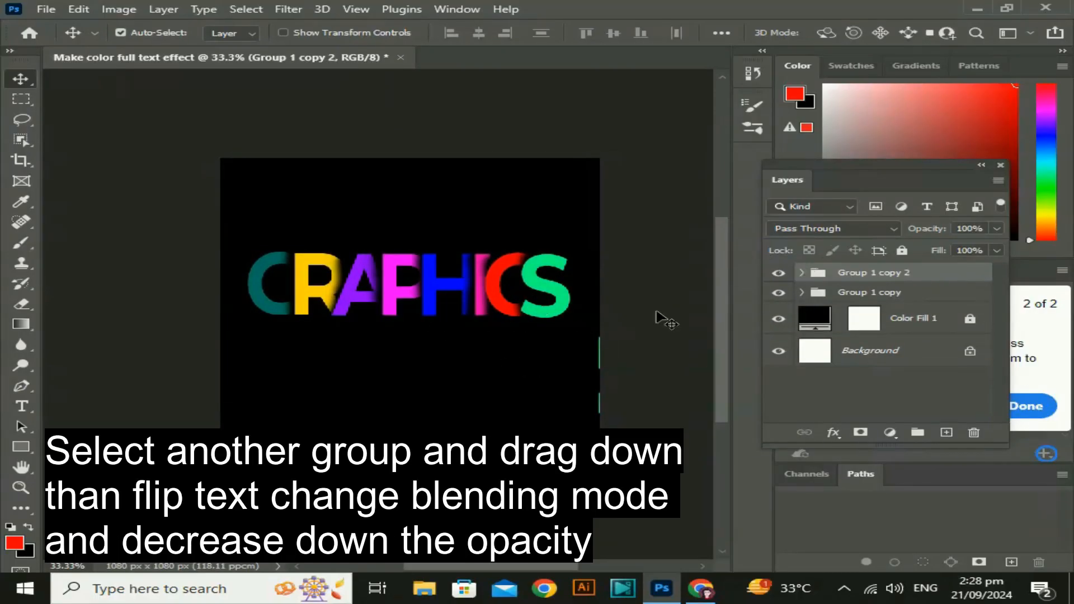
pyautogui.hotkey('shift', 'Down')
pyautogui.hotkey('shift', 'Down')
pyautogui.hotkey('shift', 'Down')
pyautogui.hotkey('shift', 'Down')
pyautogui.hotkey('shift', 'Down')
pyautogui.hotkey('shift', 'Down')
pyautogui.hotkey('shift', 'Down')
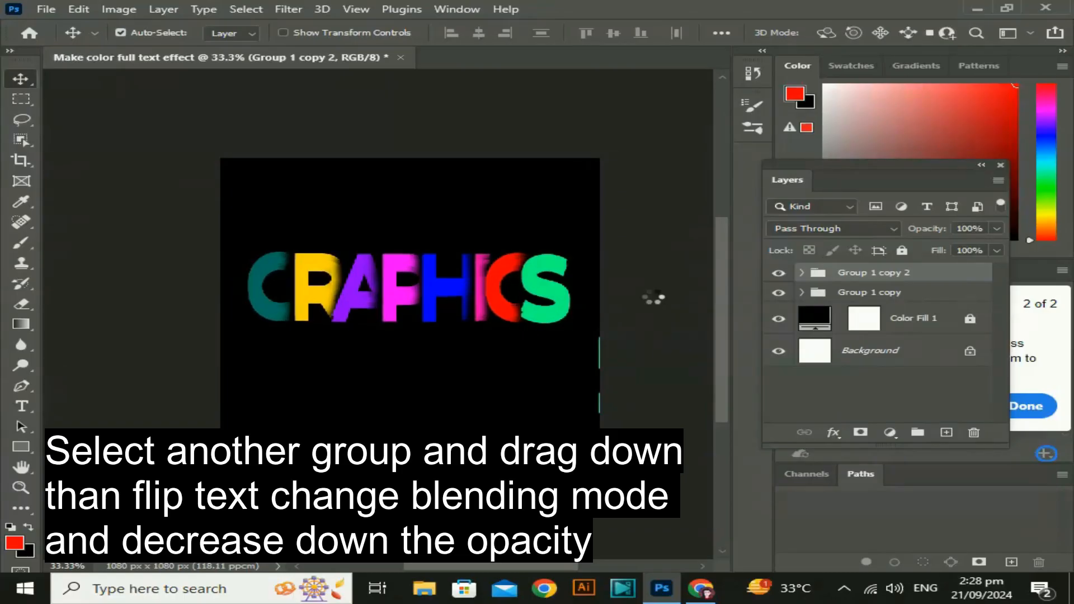
pyautogui.hotkey('shift', 'Down')
pyautogui.hotkey('shift', 'Down')
pyautogui.hotkey('shift', 'Down')
pyautogui.hotkey('shift', 'Down')
pyautogui.hotkey('shift', 'Down')
pyautogui.hotkey('shift', 'Down')
pyautogui.hotkey('shift', 'Down')
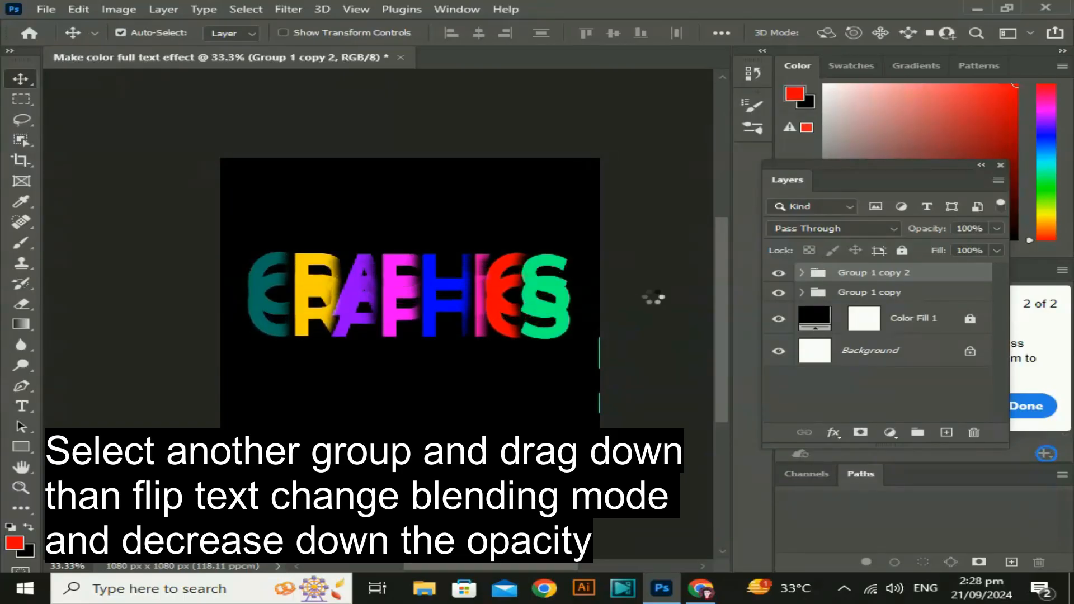
pyautogui.hotkey('shift', 'Down')
pyautogui.hotkey('shift', 'Down')
pyautogui.hotkey('shift', 'Down')
pyautogui.hotkey('shift', 'Down')
pyautogui.hotkey('shift', 'Down')
pyautogui.hotkey('shift', 'Down')
pyautogui.hotkey('shift', 'Down')
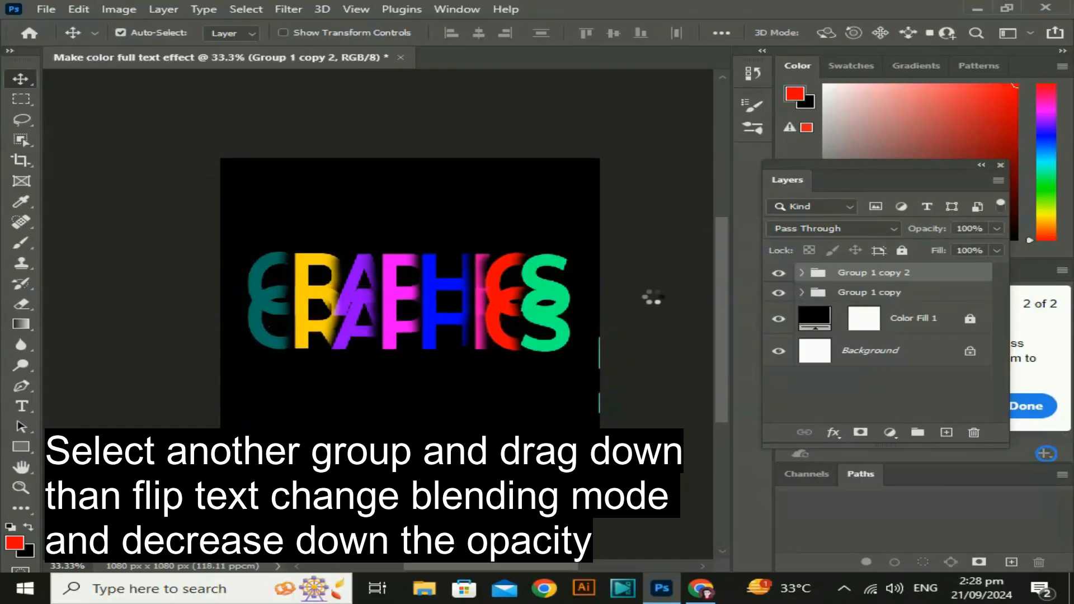
pyautogui.hotkey('shift', 'Down')
pyautogui.hotkey('shift', 'Down')
pyautogui.hotkey('shift', 'Down')
pyautogui.hotkey('shift', 'Down')
pyautogui.hotkey('shift', 'Down')
pyautogui.hotkey('shift', 'Down')
pyautogui.hotkey('shift', 'Down')
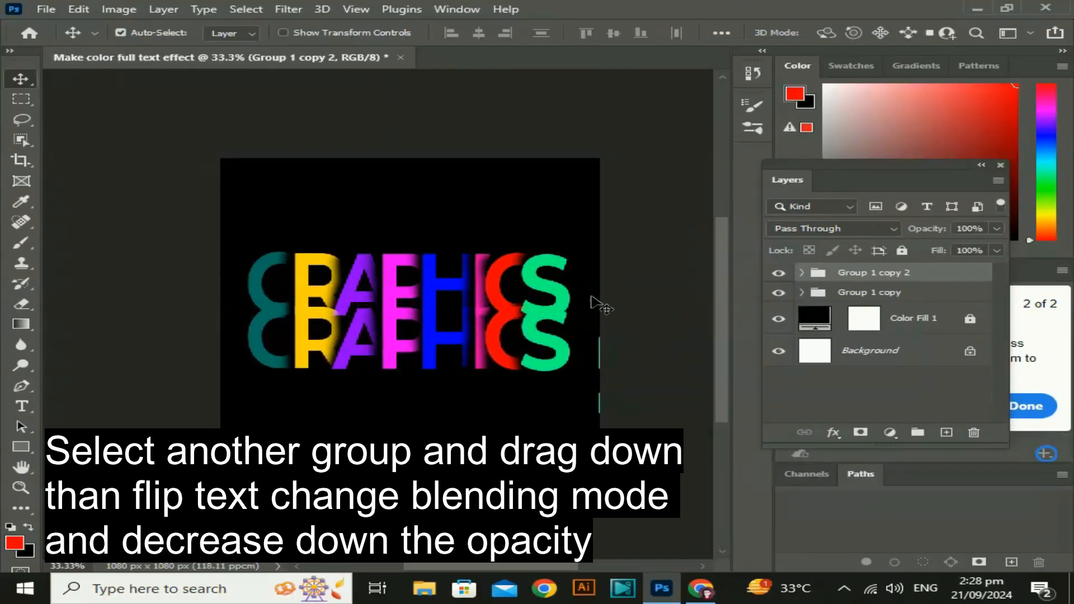
# Flip the copied group vertically and shift it down to Y 705 px as a reflection beneath the original word
pyautogui.hotkey('ctrl', 't')
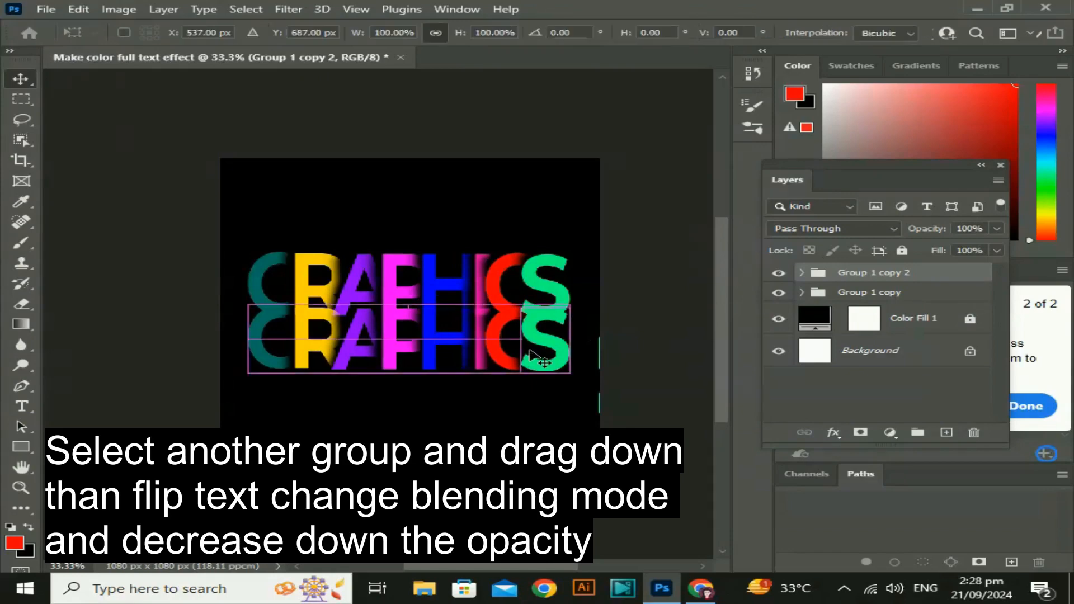
pyautogui.rightClick(530, 351)
pyautogui.click(596, 340)
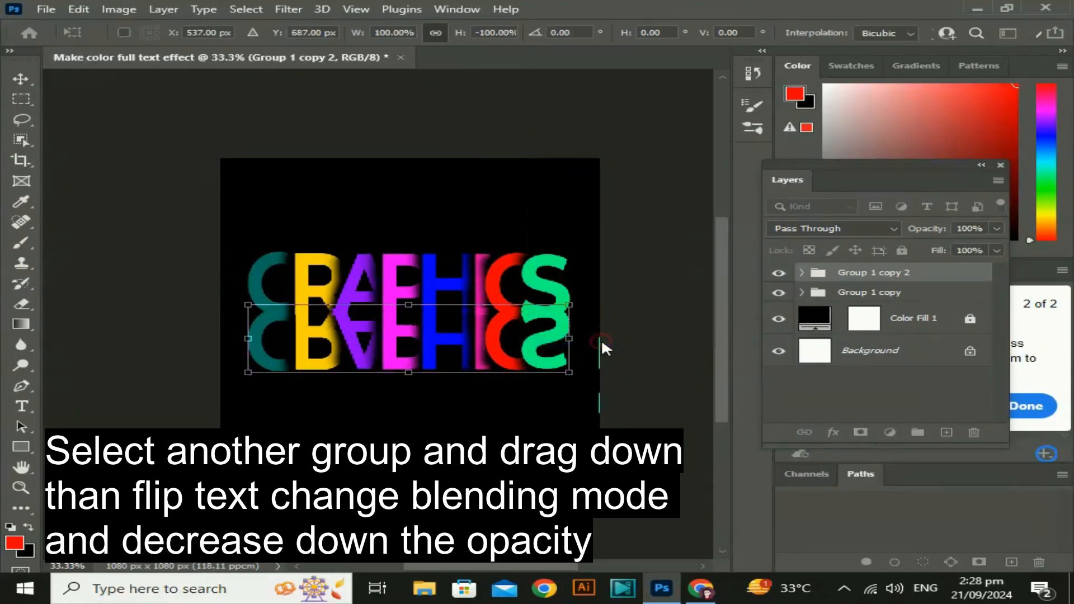
pyautogui.press('Down')
pyautogui.press('Down')
pyautogui.press('Down')
pyautogui.press('Down')
pyautogui.press('Down')
pyautogui.press('Down')
pyautogui.press('Down')
pyautogui.press('Down')
pyautogui.press('Down')
pyautogui.press('Down')
pyautogui.press('Down')
pyautogui.press('Down')
pyautogui.press('Down')
pyautogui.press('Down')
pyautogui.press('Down')
pyautogui.press('Down')
pyautogui.press('Down')
pyautogui.press('Down')
pyautogui.press('Down')
pyautogui.press('Down')
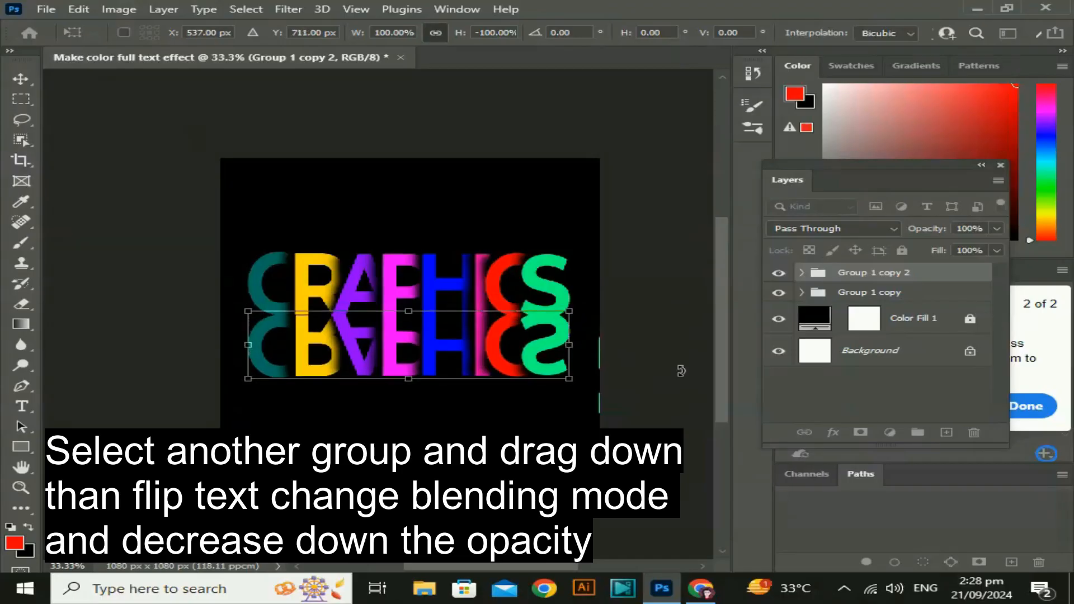
pyautogui.press('Up')
pyautogui.press('Up')
pyautogui.press('Up')
pyautogui.press('Up')
pyautogui.press('Up')
pyautogui.press('Up')
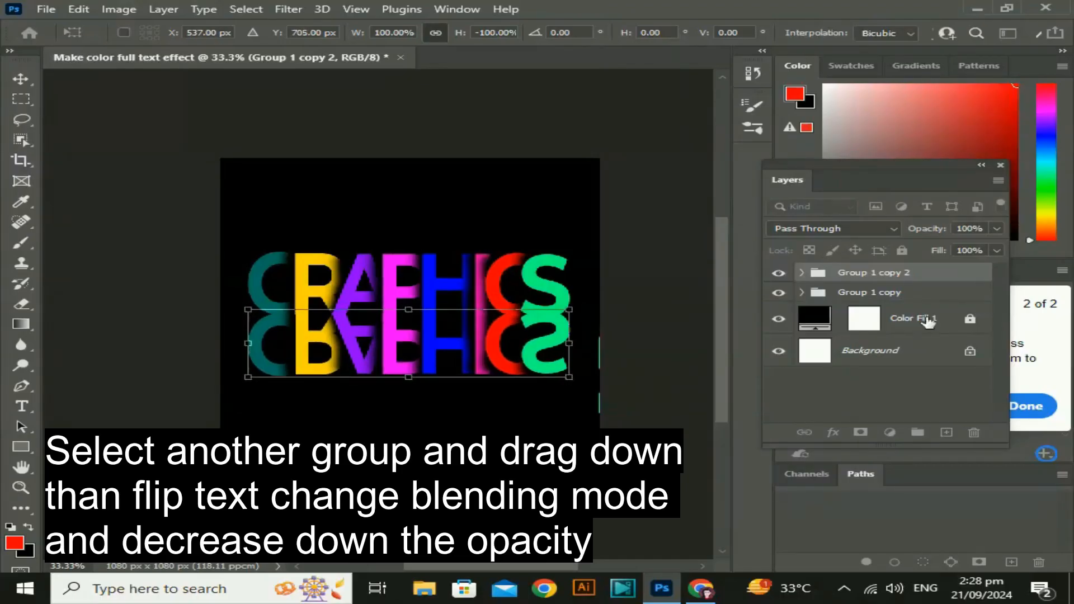
pyautogui.press('Return')
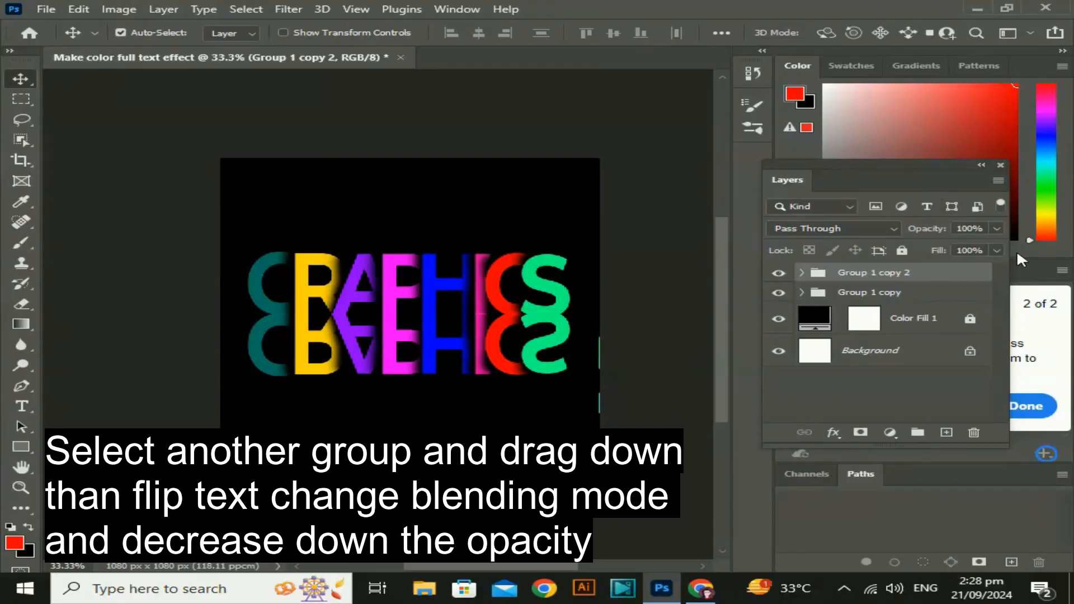
# Set the flipped group's blend mode to Linear Dodge (Add) and reduce its opacity to 14%
pyautogui.click(810, 225)
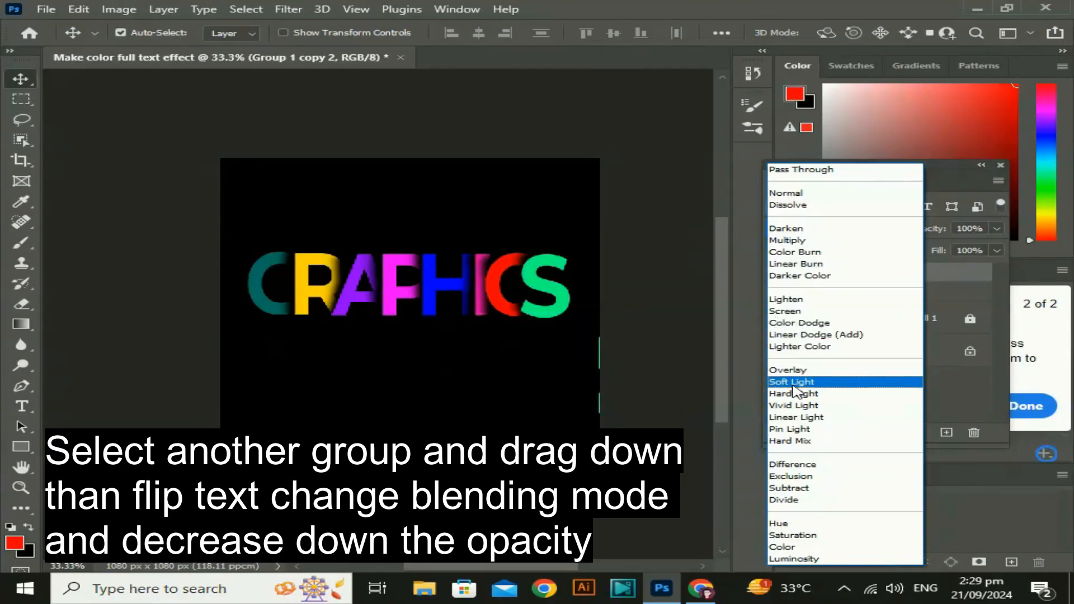
pyautogui.click(799, 369)
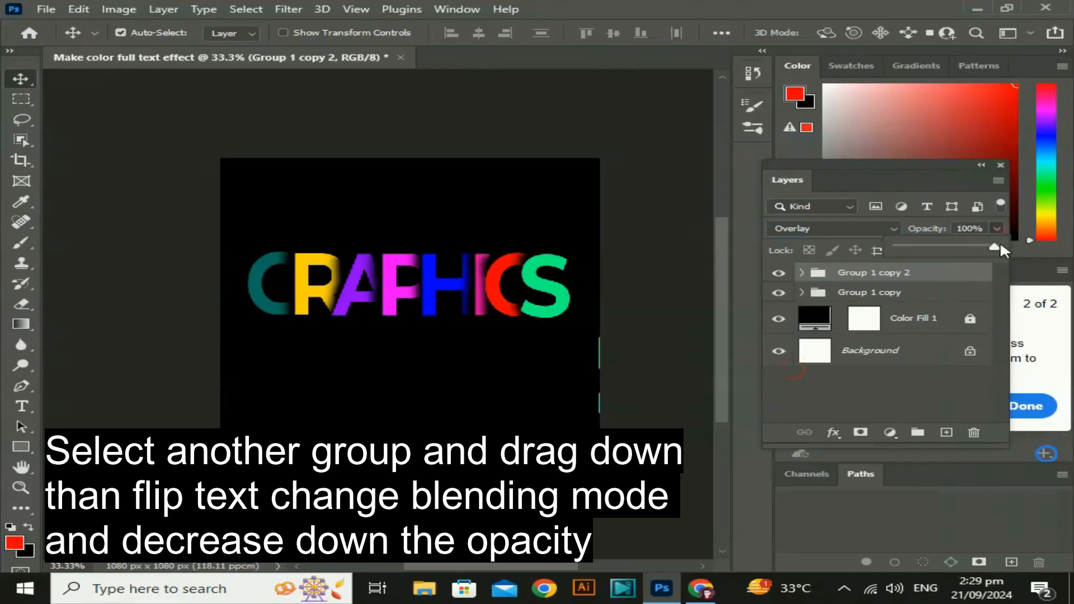
pyautogui.click(847, 228)
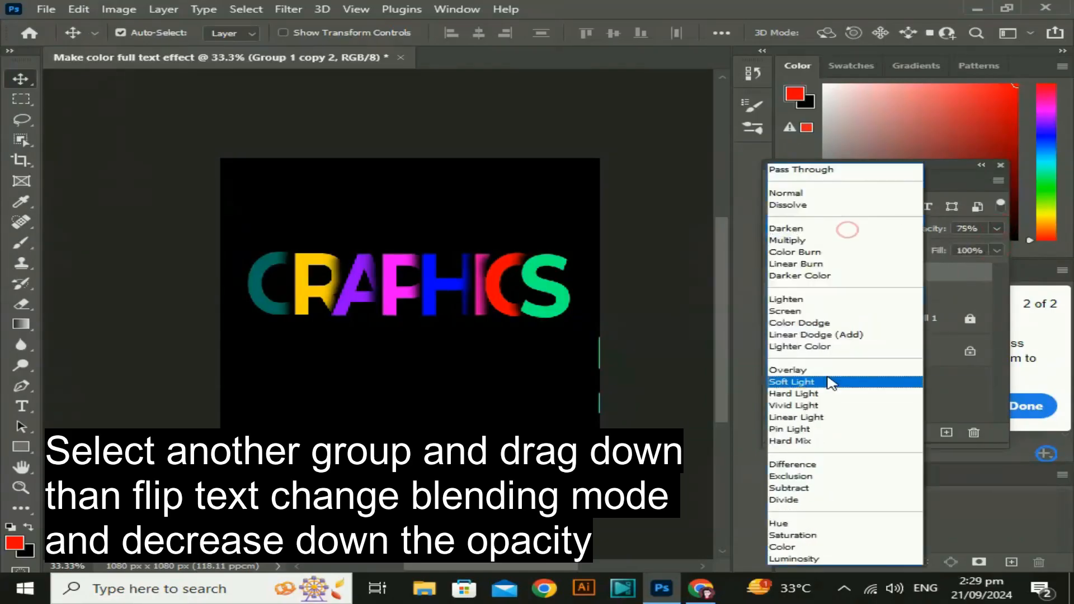
pyautogui.click(828, 345)
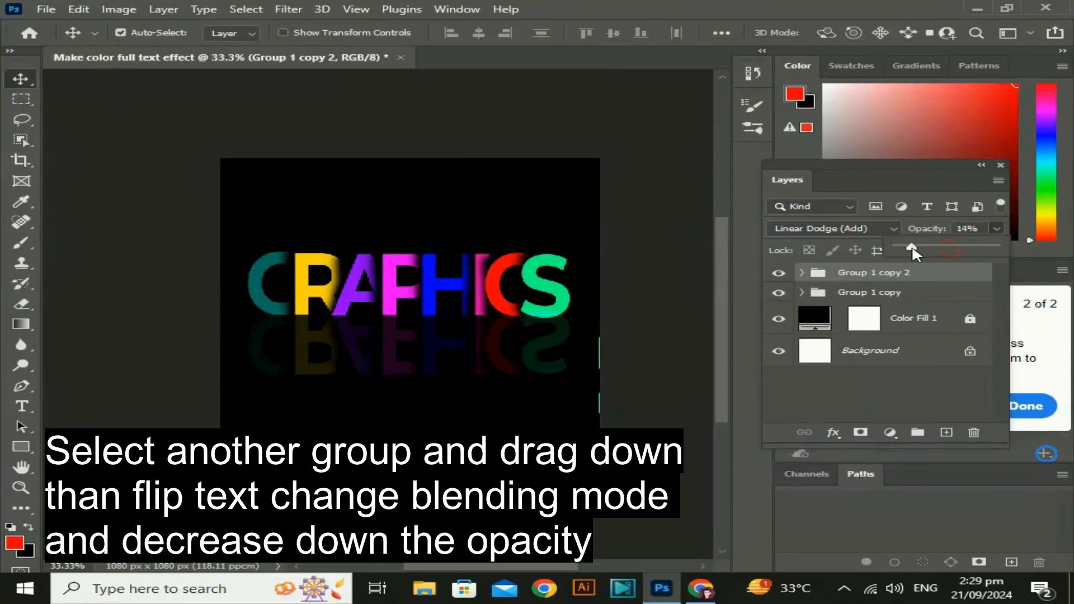
pyautogui.moveTo(915, 250); pyautogui.dragTo(918, 250)
pyautogui.click(836, 394)
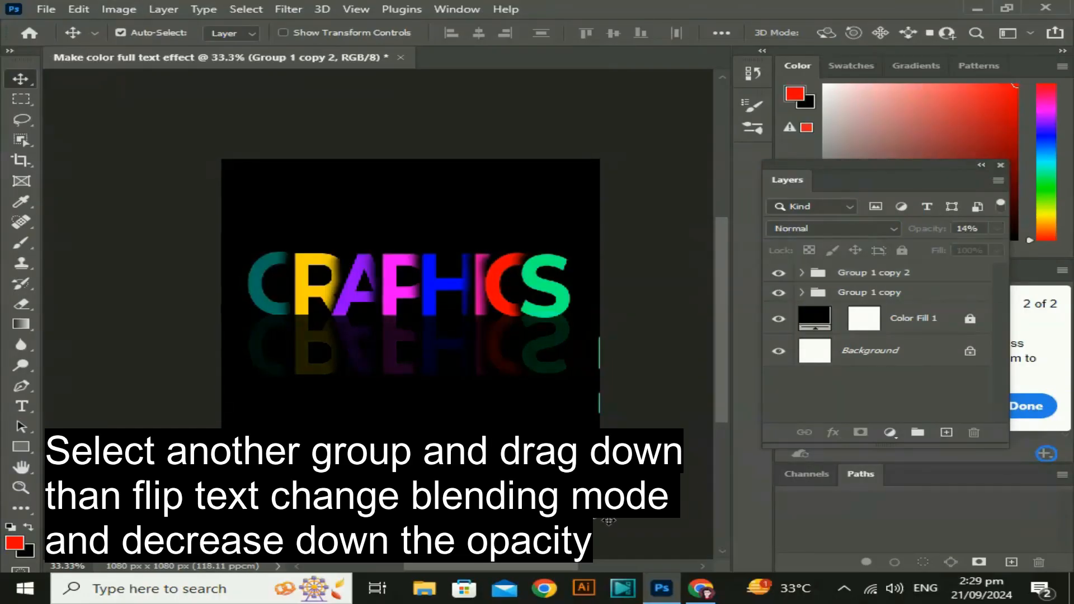
# Scale both letter groups together to 90.91% and position them at about X 540 px, Y 587 px
pyautogui.moveTo(706, 462); pyautogui.dragTo(758, 428)
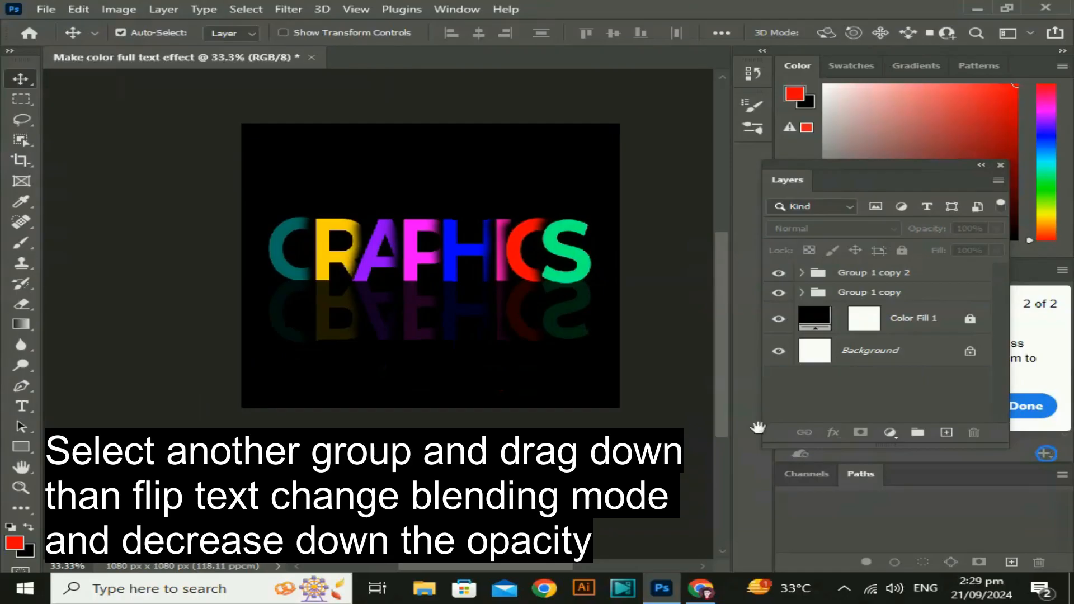
pyautogui.click(897, 276)
pyautogui.keyDown('shift'); pyautogui.click(901, 297); pyautogui.keyUp('shift')
pyautogui.hotkey('ctrl', 't')
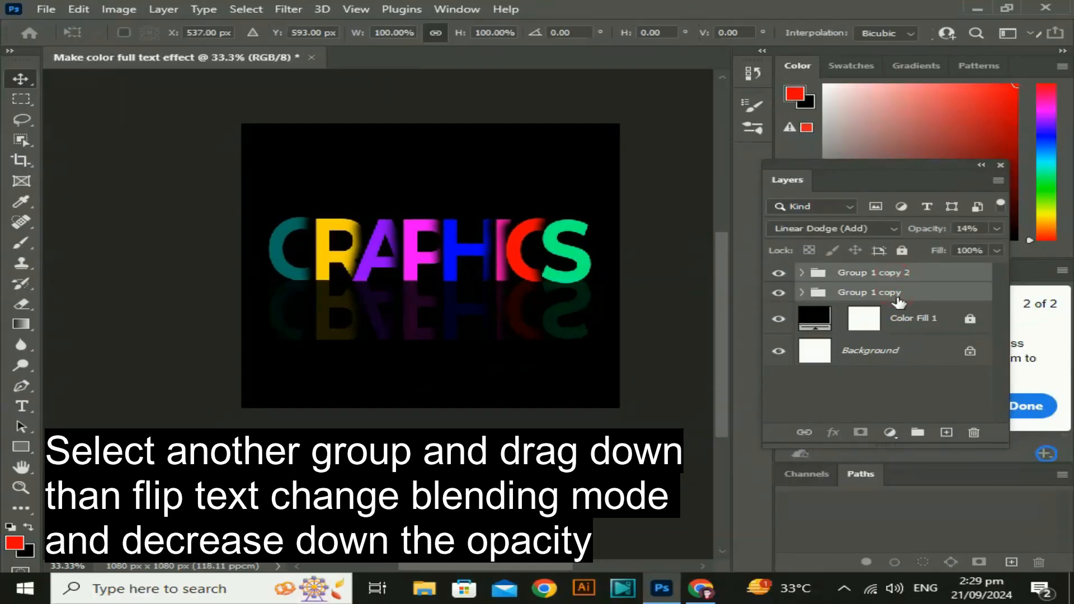
pyautogui.moveTo(588, 343); pyautogui.dragTo(550, 336)
pyautogui.moveTo(527, 279)
pyautogui.mouseDown()
pyautogui.moveTo(532, 290)
pyautogui.moveTo(540, 277)
pyautogui.mouseUp()
pyautogui.moveTo(564, 334); pyautogui.dragTo(577, 335)
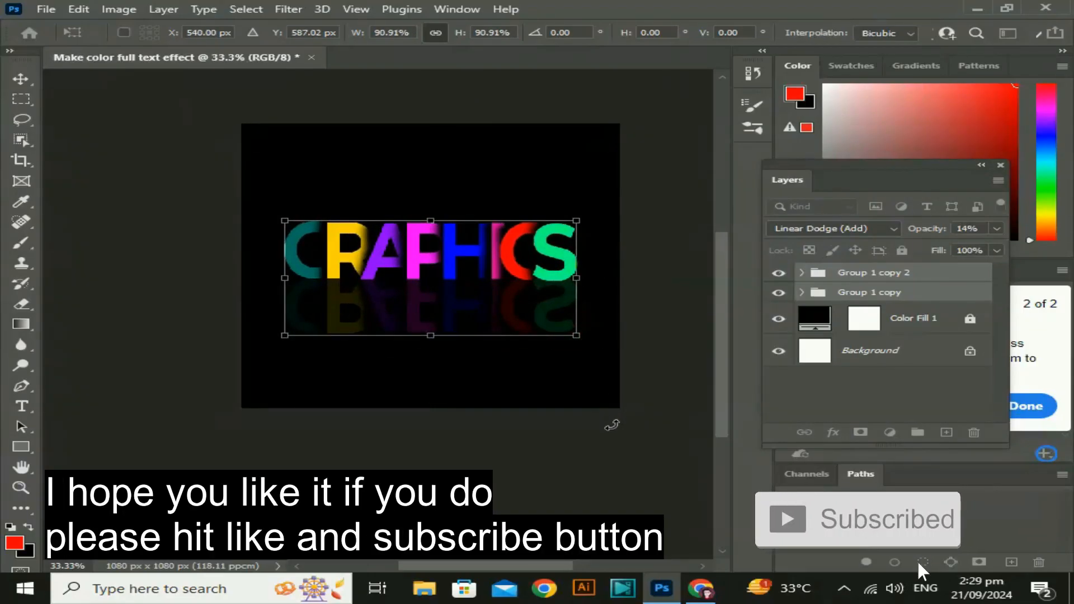
pyautogui.press('Return')
pyautogui.moveTo(626, 397); pyautogui.dragTo(600, 410)
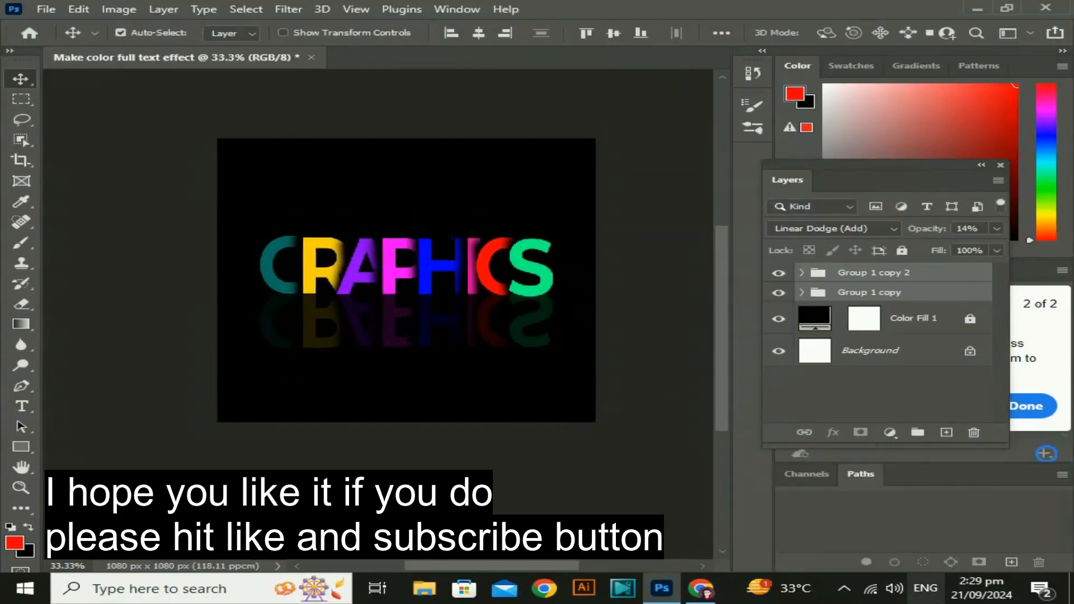
pyautogui.hotkey('ctrl', 'shift')
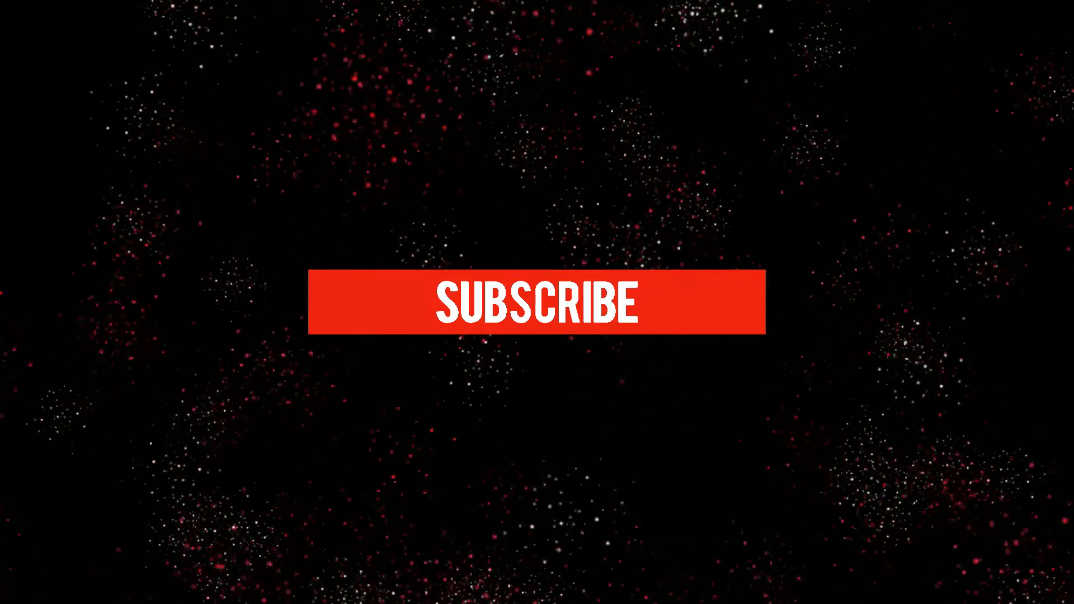